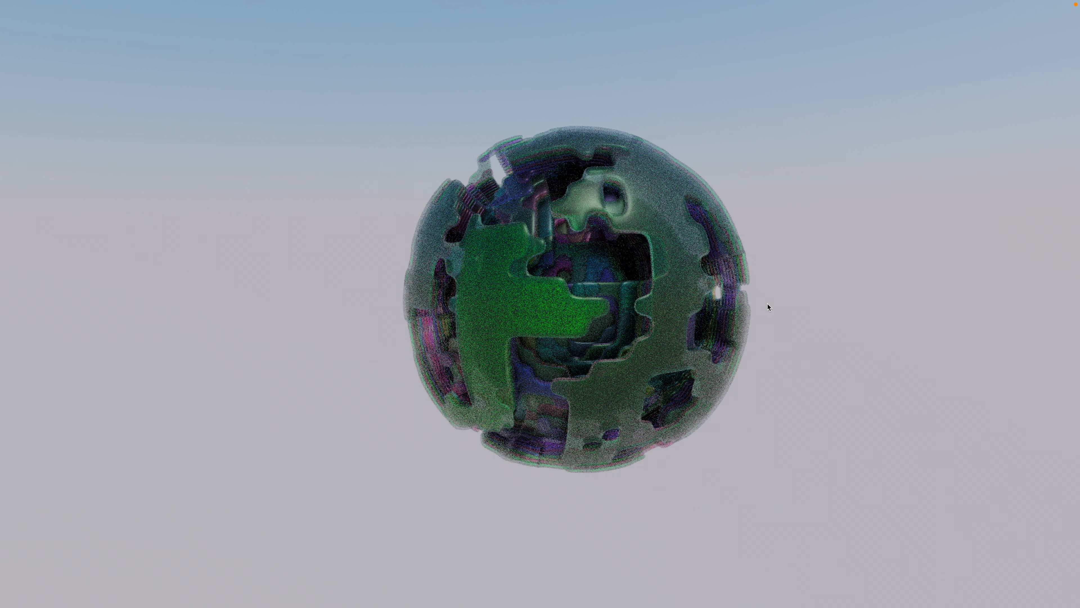
- Return to the full layout with Material Preview shading, and select the sphere to show its modifier settings
key(ctrl+alt+space)
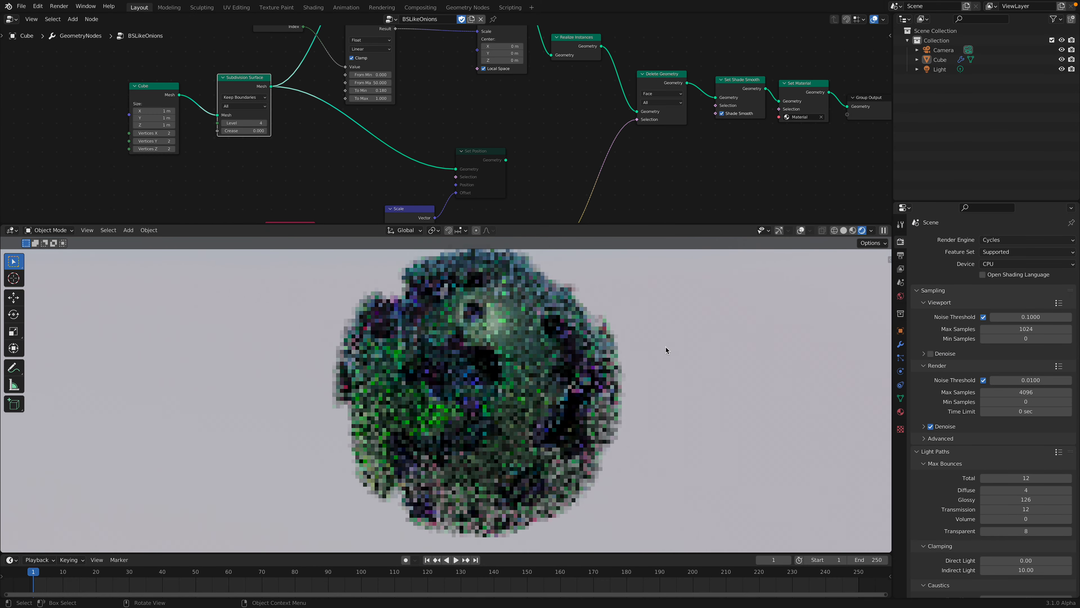
click(853, 230)
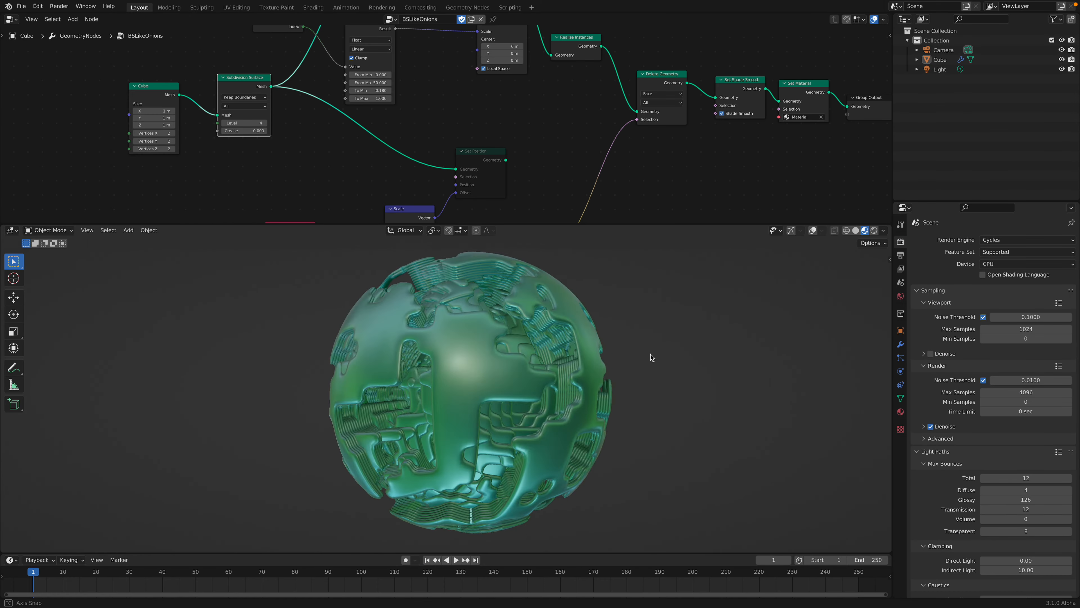
middle_drag(729, 349, 628, 382)
click(600, 360)
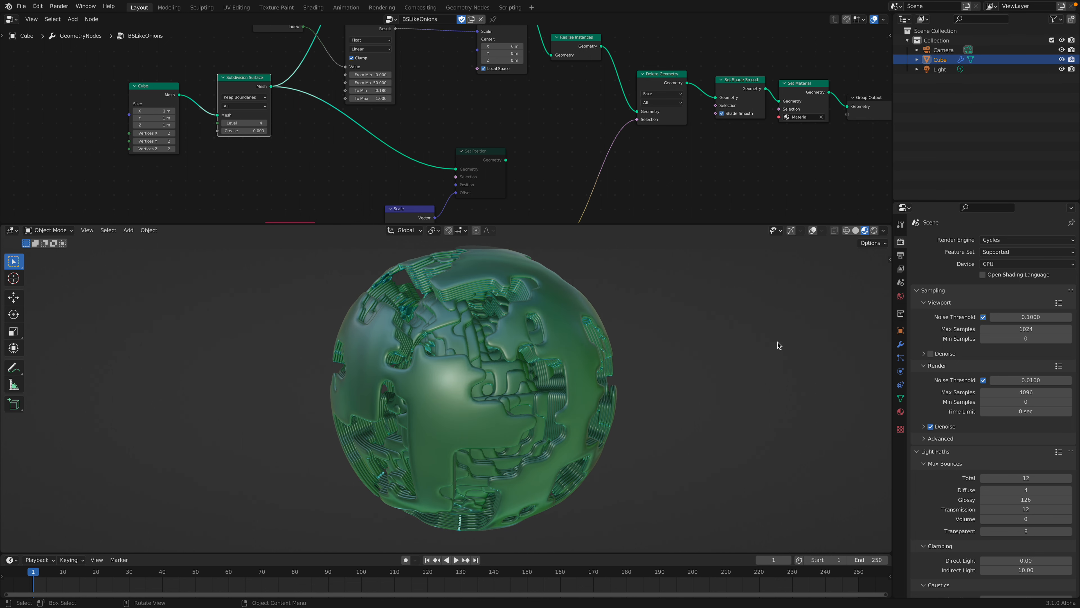
click(900, 345)
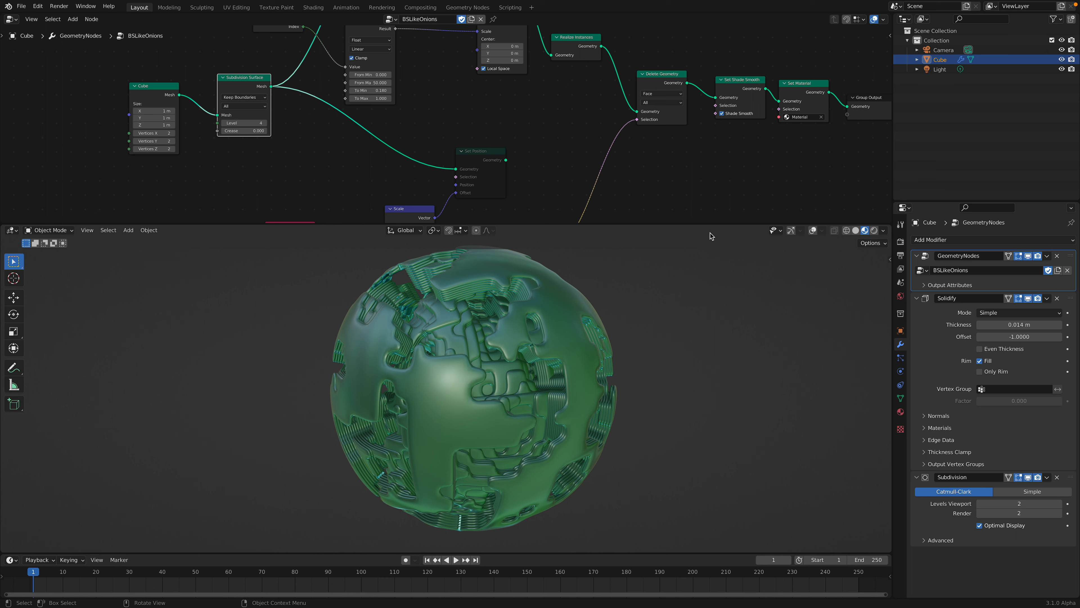
- Enlarge the node editor and set the Mesh Line node's count to 10
middle_drag(615, 321, 623, 320)
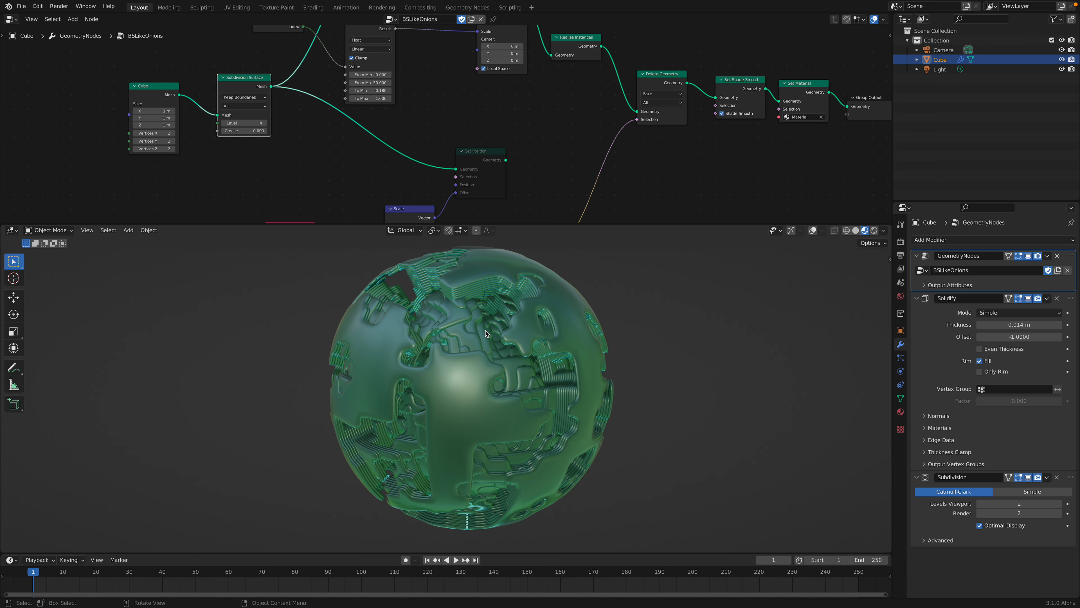
middle_drag(494, 336, 628, 258)
drag(636, 224, 636, 262)
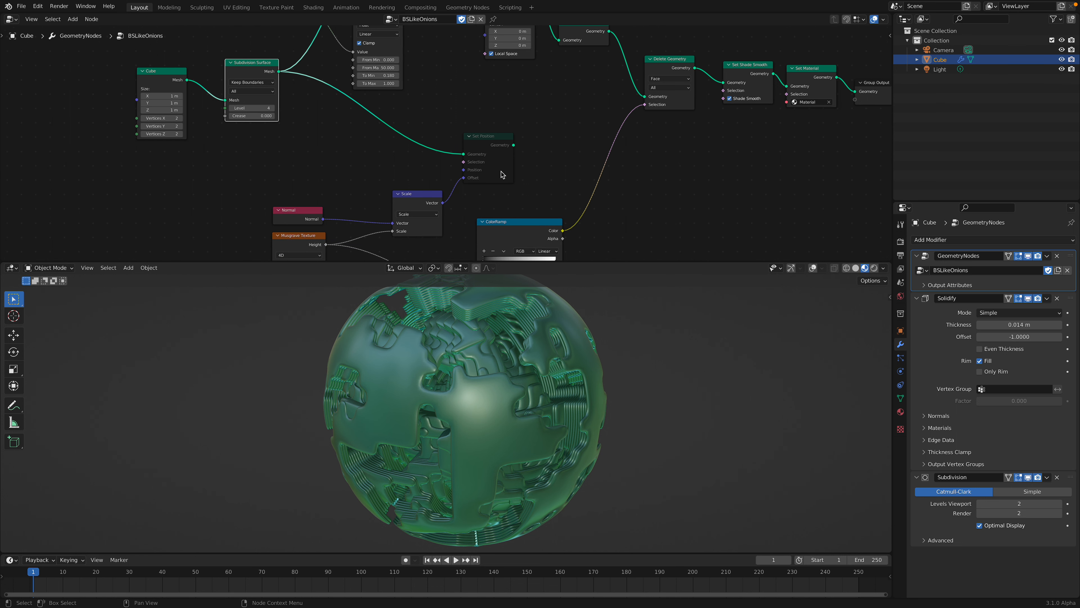
middle_drag(469, 395, 504, 391)
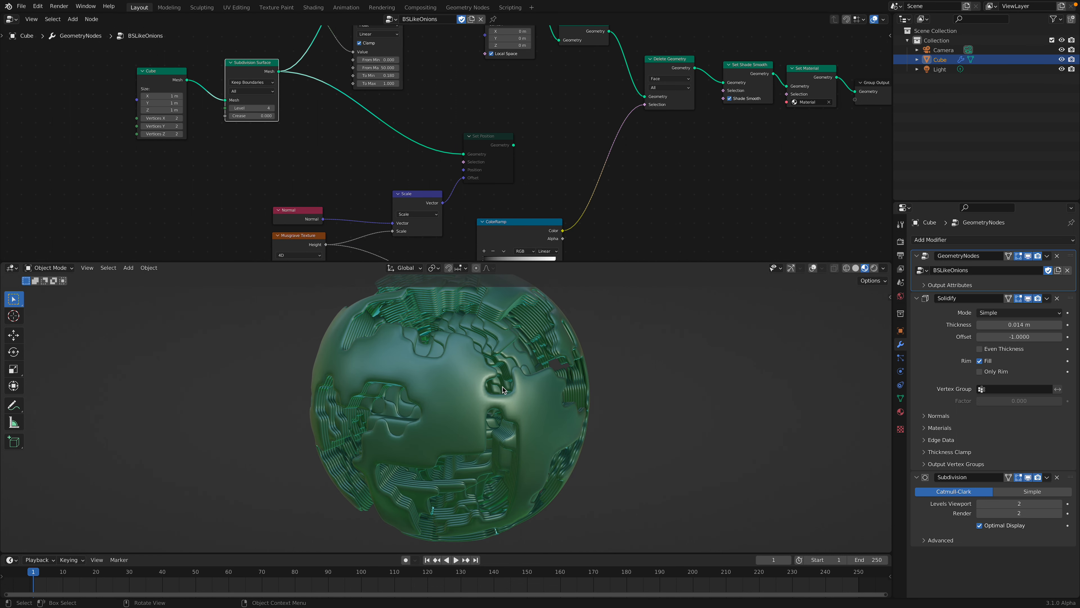
middle_drag(475, 180, 494, 227)
scroll(443, 200, up, 2)
middle_drag(423, 167, 447, 160)
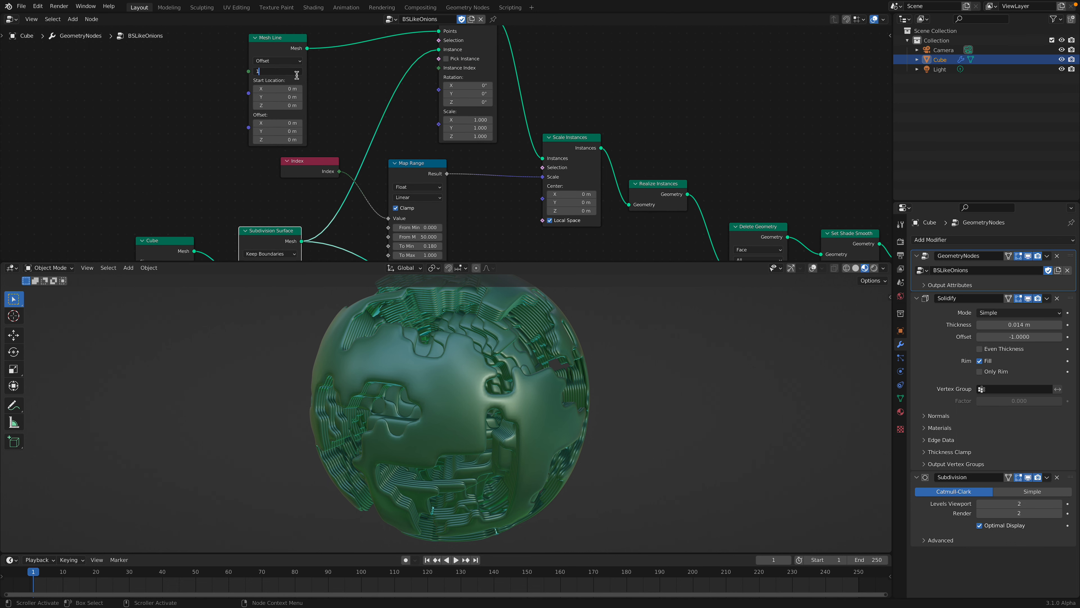
key(Return)
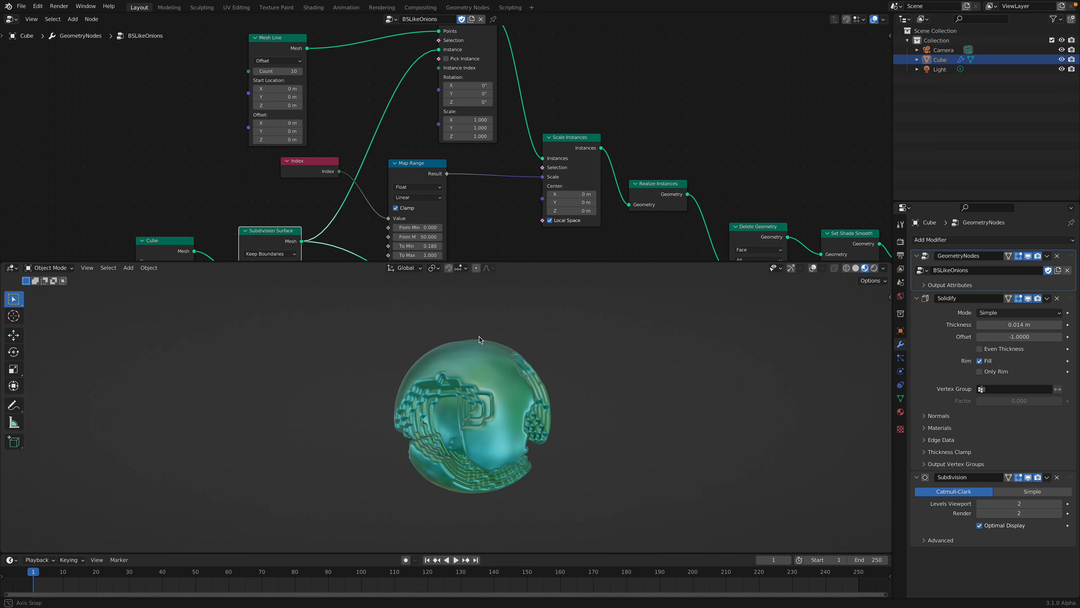
- Set the Map Range node's From Max to 10 and save the file
scroll(484, 360, up, 2)
shift+scroll(422, 222, down, 1)
double_click(426, 227)
key(Return)
scroll(509, 375, down, 3)
mouse_move(509, 375)
middle_down()
mouse_move(559, 375)
mouse_move(465, 406)
mouse_move(489, 412)
mouse_move(512, 386)
middle_up()
scroll(527, 378, down, 2)
key(ctrl+s)
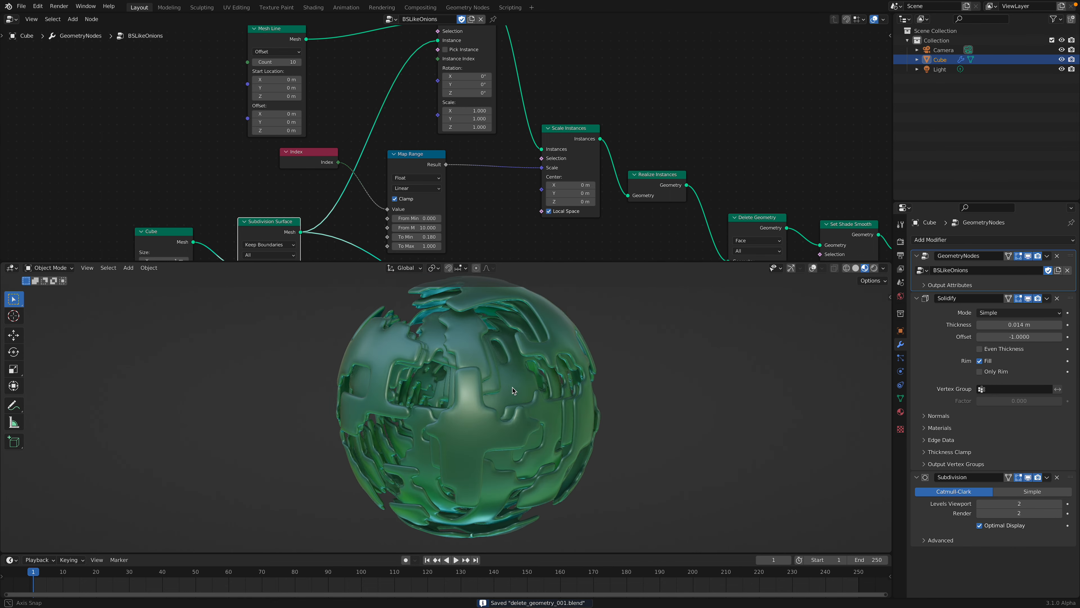
- Show the viewport in Rendered shading and enable viewport denoising in the Cycles sampling settings
click(874, 268)
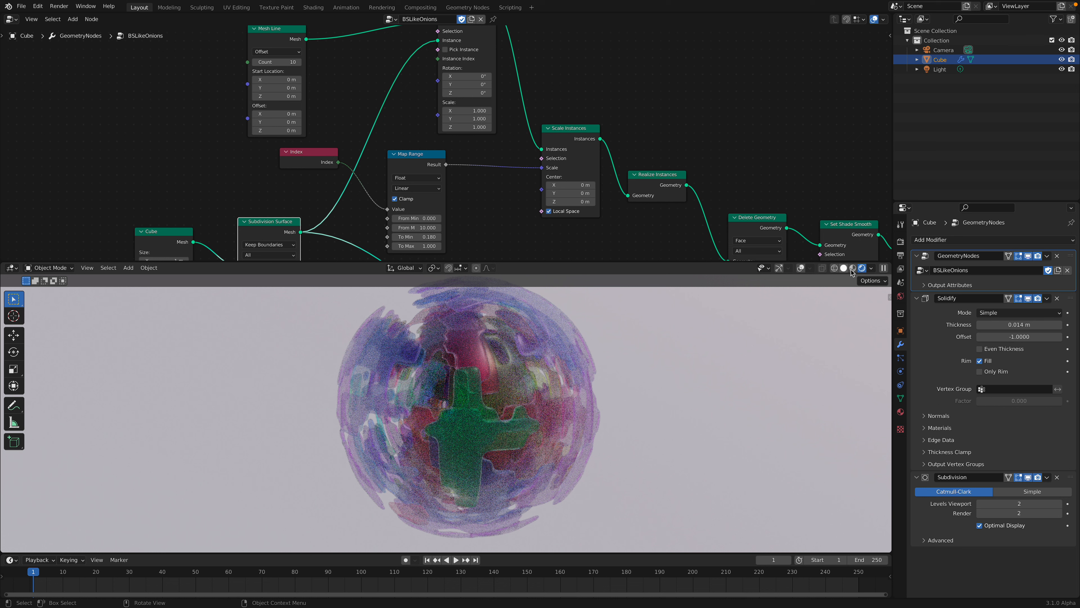
click(901, 243)
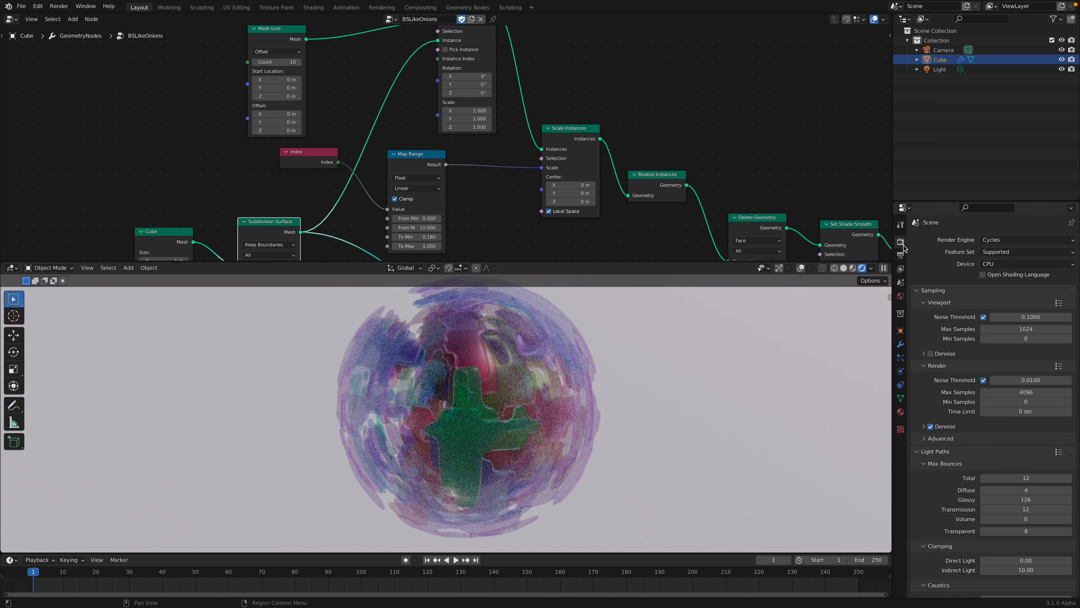
click(935, 354)
click(930, 354)
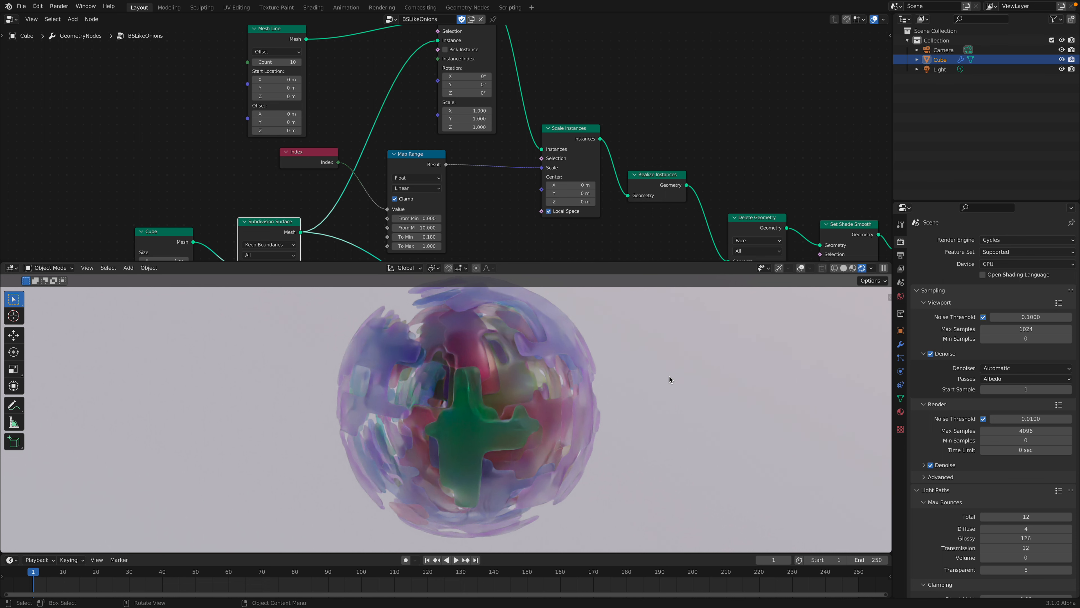
middle_drag(392, 170, 388, 158)
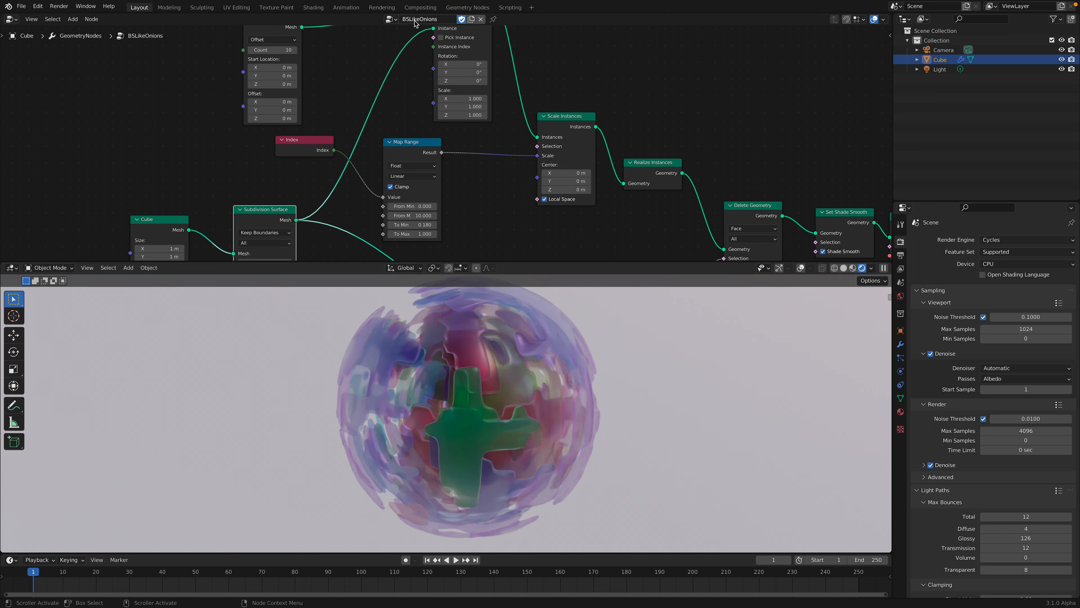
- Move the Mesh Line node closer to Instance on Points and reposition the ColorRamp node below the main chain
middle_drag(365, 81, 376, 156)
drag(298, 89, 369, 52)
middle_drag(369, 92, 377, 99)
scroll(374, 100, down, 3)
middle_drag(400, 218, 399, 156)
scroll(398, 177, down, 6)
middle_drag(451, 203, 508, 138)
scroll(485, 178, up, 1)
scroll(509, 157, up, 2)
drag(515, 219, 546, 201)
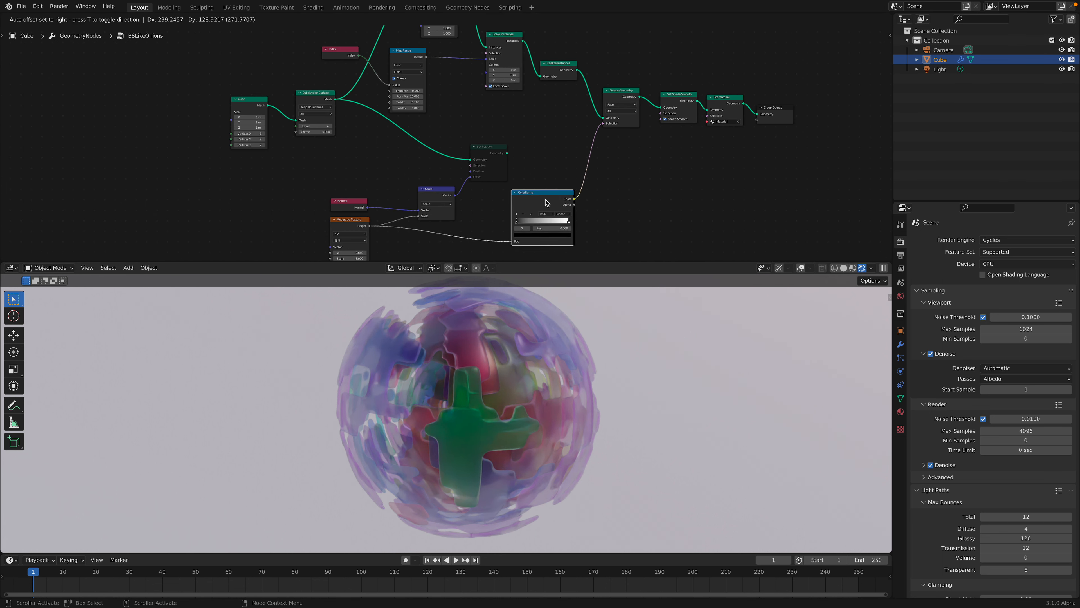
scroll(517, 183, up, 1)
- Delete the unused Set Position, Scale and Normal nodes from the BSLikeOnions node tree
click(490, 156)
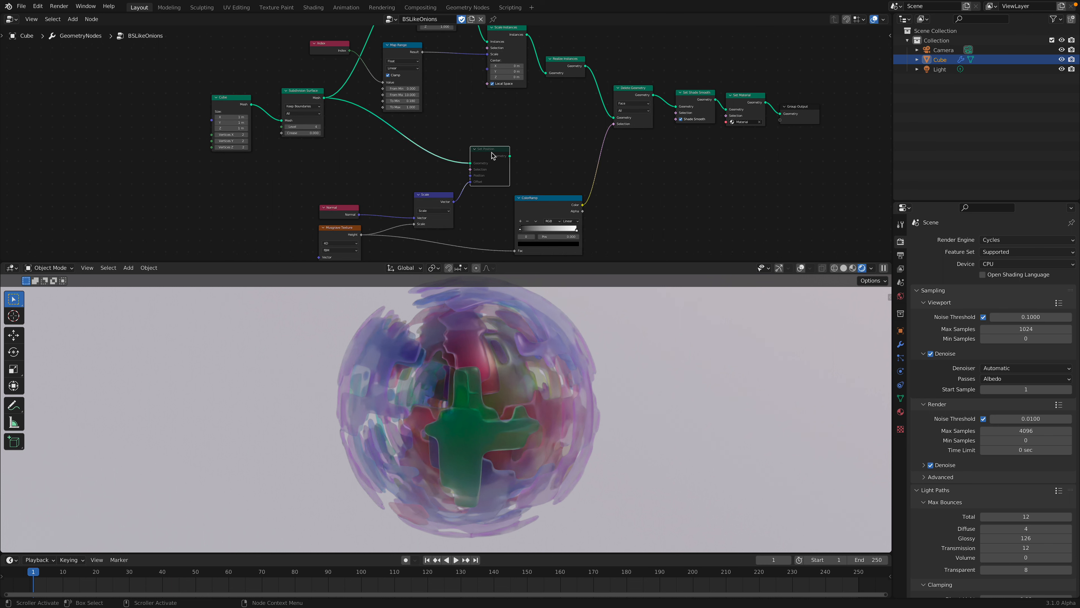
drag(436, 195, 430, 184)
drag(490, 151, 494, 131)
drag(423, 185, 423, 168)
drag(351, 207, 365, 186)
middle_drag(403, 145, 374, 181)
key(x)
click(399, 205)
key(x)
click(463, 171)
key(x)
- Place the Musgrave Texture and ColorRamp nodes side by side just before Delete Geometry, and save the file
middle_drag(462, 200, 471, 134)
drag(326, 197, 434, 96)
drag(519, 168, 504, 97)
middle_drag(465, 92, 489, 167)
key(ctrl+s)
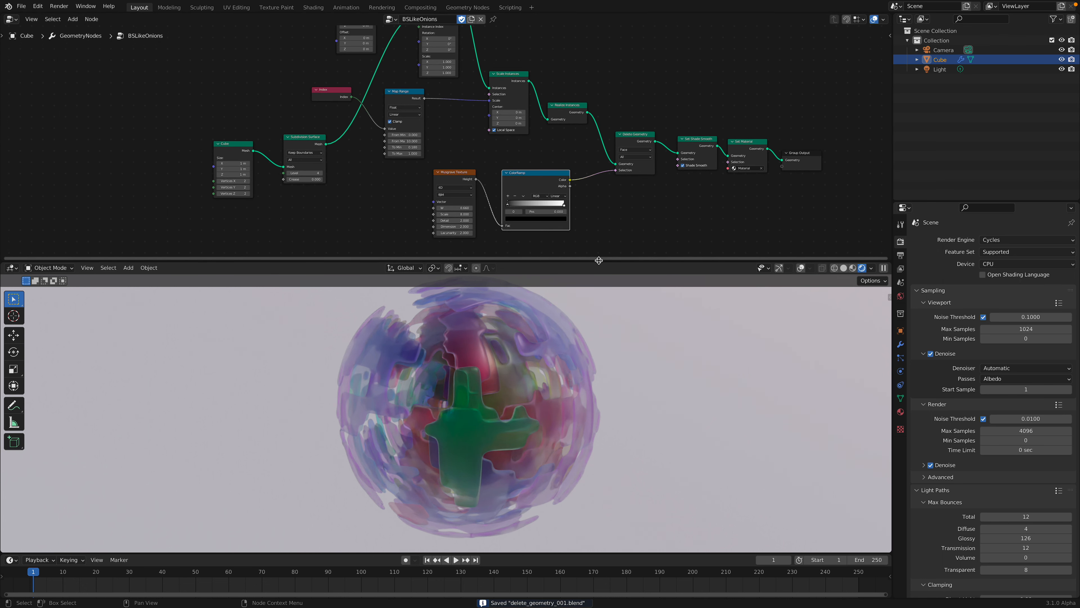
- Enlarge the node editor further and nudge the Musgrave Texture node into place beside the ColorRamp
drag(599, 260, 599, 299)
scroll(517, 209, up, 3)
middle_drag(518, 207, 511, 236)
drag(427, 225, 427, 229)
scroll(336, 239, down, 2)
middle_drag(333, 240, 372, 187)
- Look up the Musgrave Texture among the texture nodes that can be added, without adding it
key(shift+a)
mouse_move(337, 329)
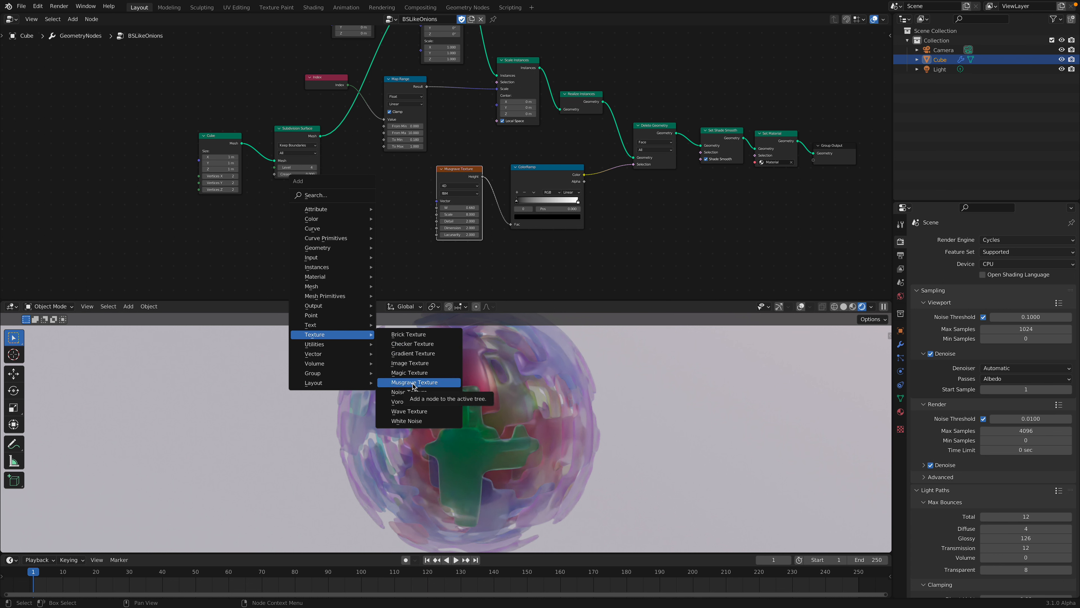
middle_drag(421, 247, 398, 264)
- Adjust the spacing between the Musgrave Texture and ColorRamp nodes
scroll(421, 216, up, 2)
drag(450, 196, 457, 193)
scroll(451, 199, up, 1)
drag(526, 186, 524, 175)
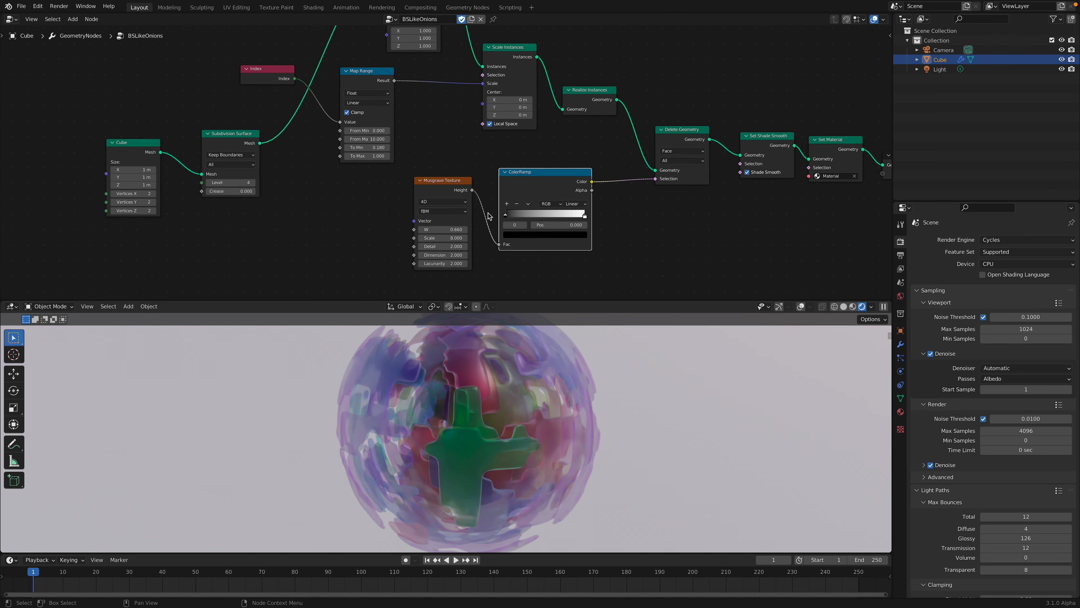
- Arrange the Delete Geometry, Set Shade Smooth, Set Material and Group Output nodes in a tidy row
middle_drag(621, 176, 560, 199)
drag(612, 155, 602, 132)
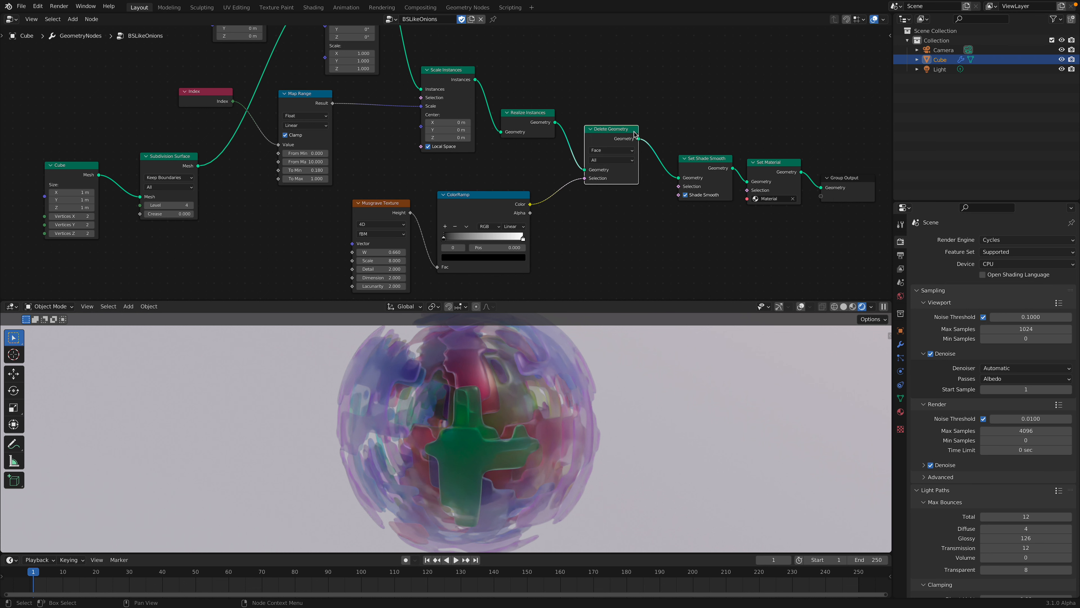
middle_drag(624, 178, 587, 178)
drag(579, 129, 581, 131)
drag(659, 155, 647, 132)
drag(731, 164, 727, 143)
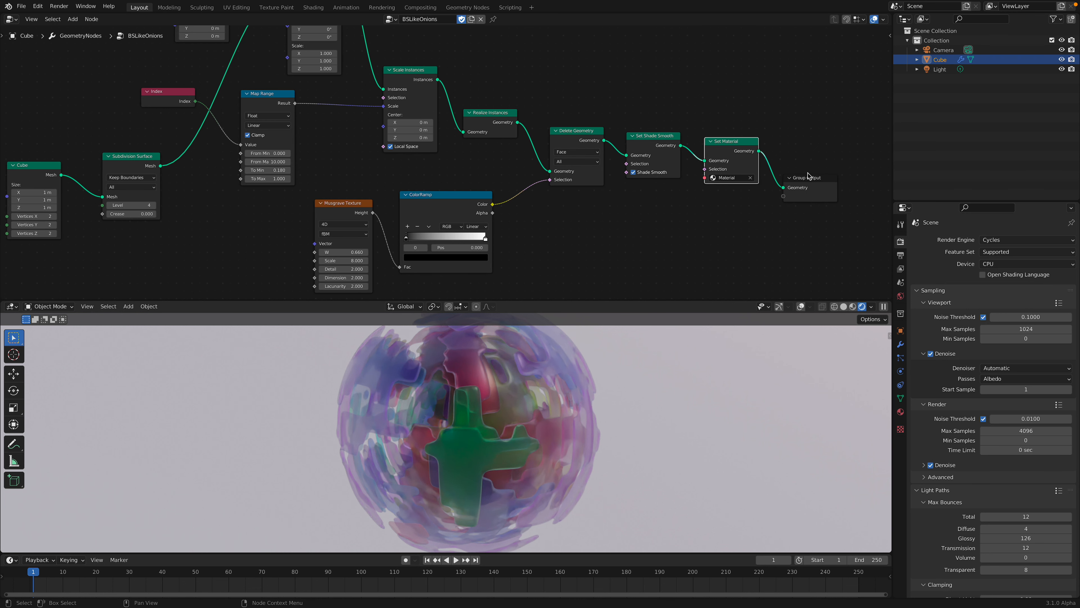
drag(810, 176, 819, 147)
drag(656, 137, 657, 122)
drag(717, 146, 717, 120)
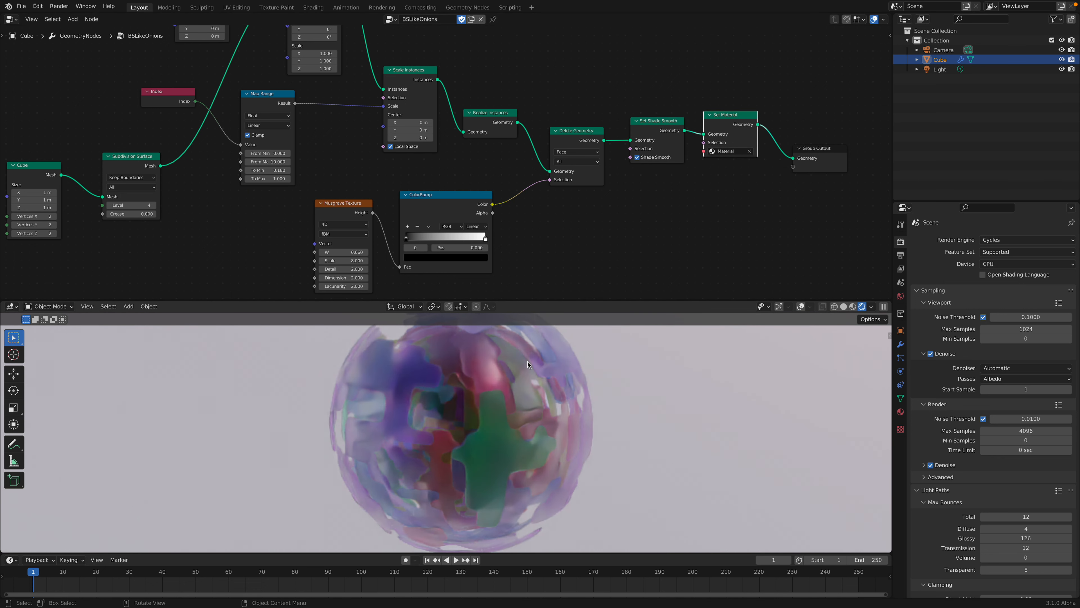
- Switch the viewport to Solid shading and remove the Solidify and Subdivision modifiers from the cube
click(843, 307)
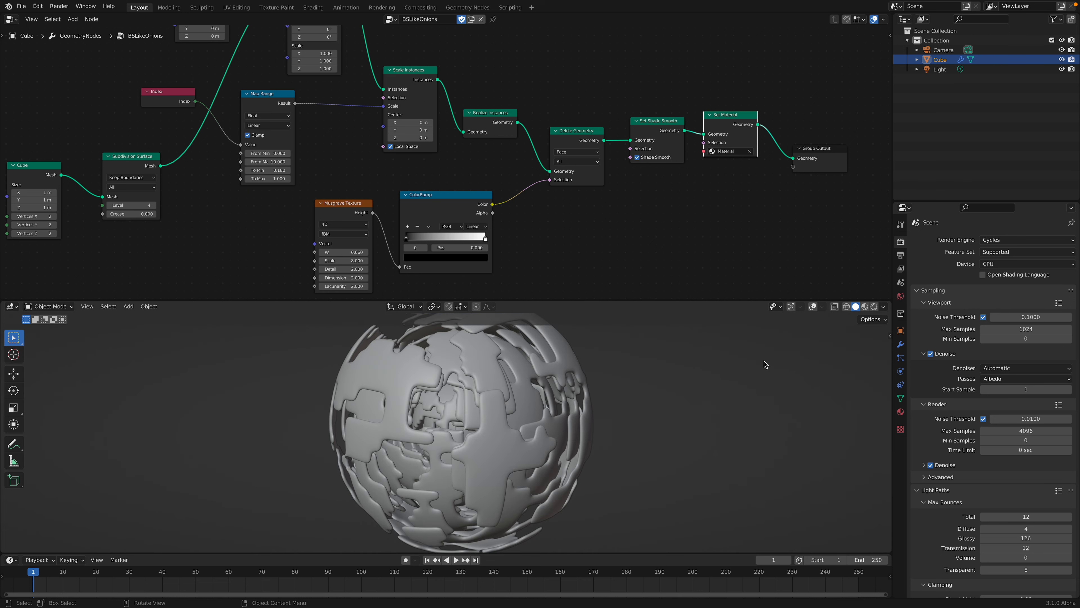
click(901, 345)
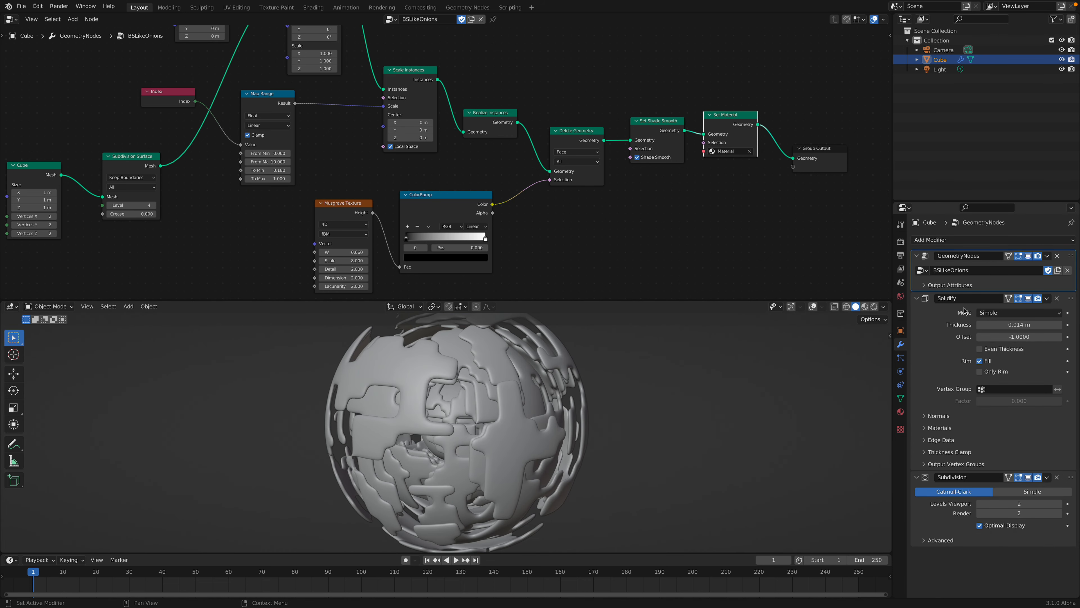
click(1057, 299)
click(1057, 298)
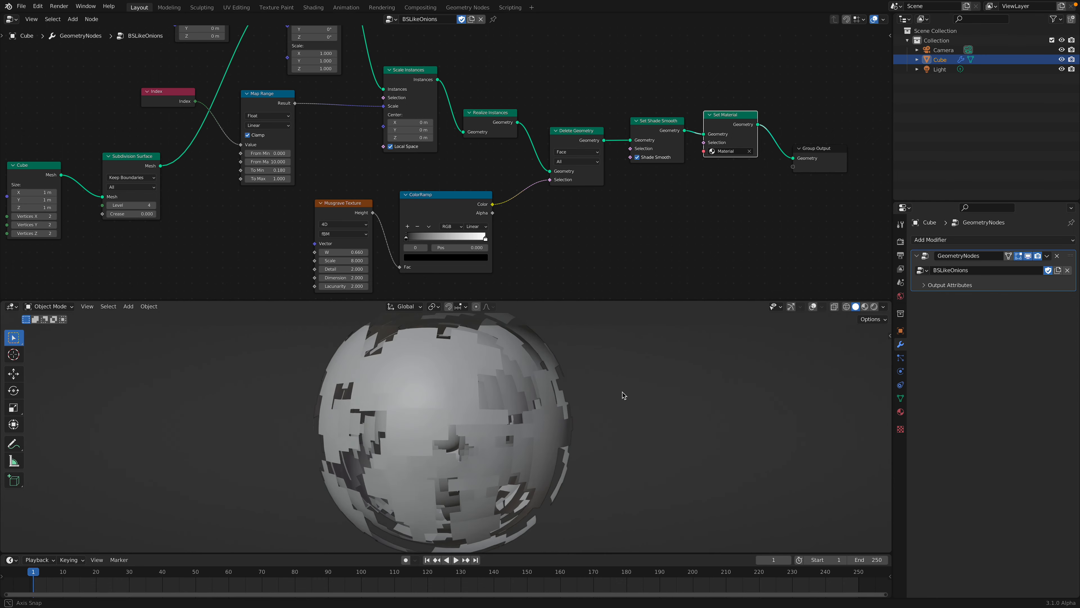
- Inspect the nested shells in Wireframe shading and return the viewport to Solid shading
key(z)
click(567, 417)
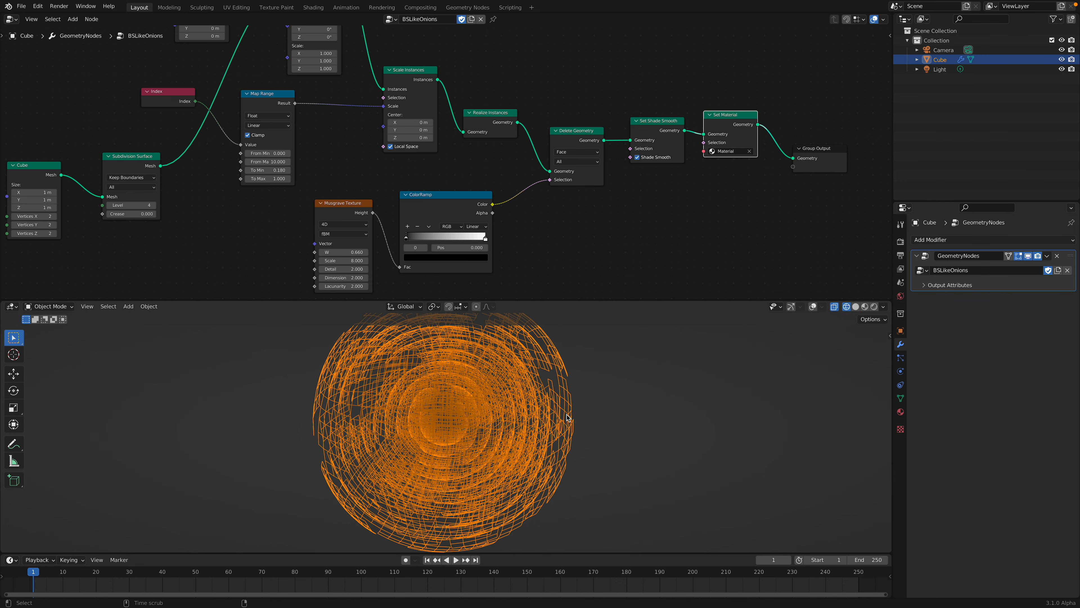
key(z)
click(515, 413)
middle_drag(515, 412, 577, 407)
key(z)
click(581, 405)
- Enable Cavity in the viewport shading options to emphasize the edges of the shells
click(884, 307)
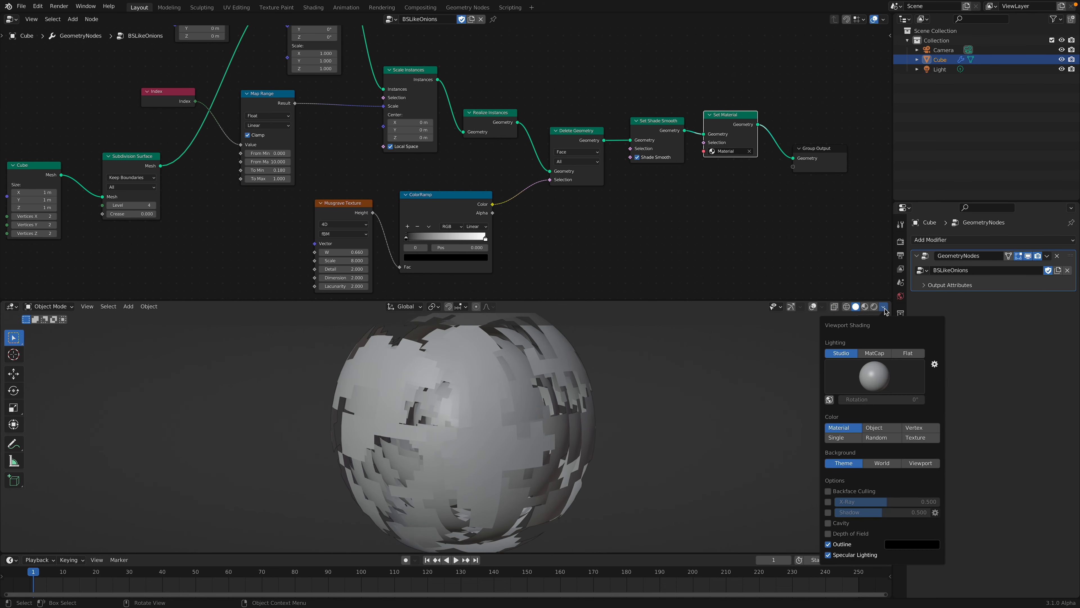
click(827, 523)
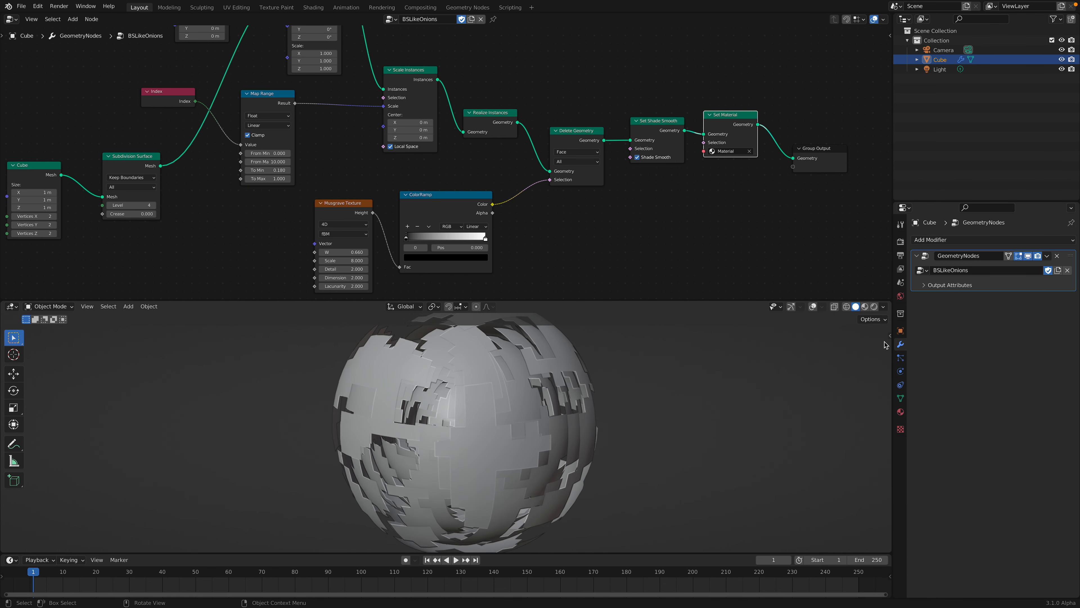
click(885, 308)
mouse_move(583, 416)
middle_down()
mouse_move(598, 458)
mouse_move(554, 415)
mouse_move(576, 410)
mouse_move(547, 413)
middle_up()
- Reposition the Mesh Line, Cube and Subdivision Surface nodes, bringing Cube and Subdivision Surface level with each other
middle_drag(373, 161, 405, 245)
scroll(380, 166, up, 2)
scroll(366, 195, down, 2)
middle_drag(215, 153, 289, 191)
middle_drag(301, 140, 302, 163)
drag(322, 54, 314, 54)
scroll(241, 208, down, 1)
middle_drag(240, 209, 283, 141)
drag(219, 202, 199, 174)
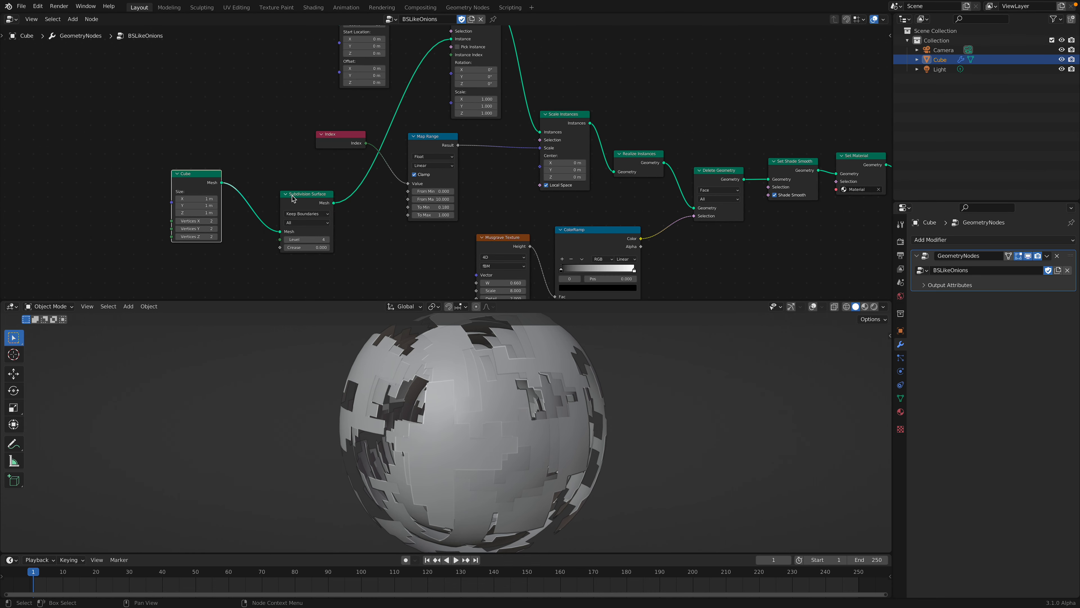
drag(285, 198, 254, 197)
middle_drag(197, 189, 207, 185)
drag(201, 171, 202, 177)
drag(277, 188, 282, 179)
- Lower the Subdivision Surface node's level step by step to 0 to show the basic cube
click(273, 224)
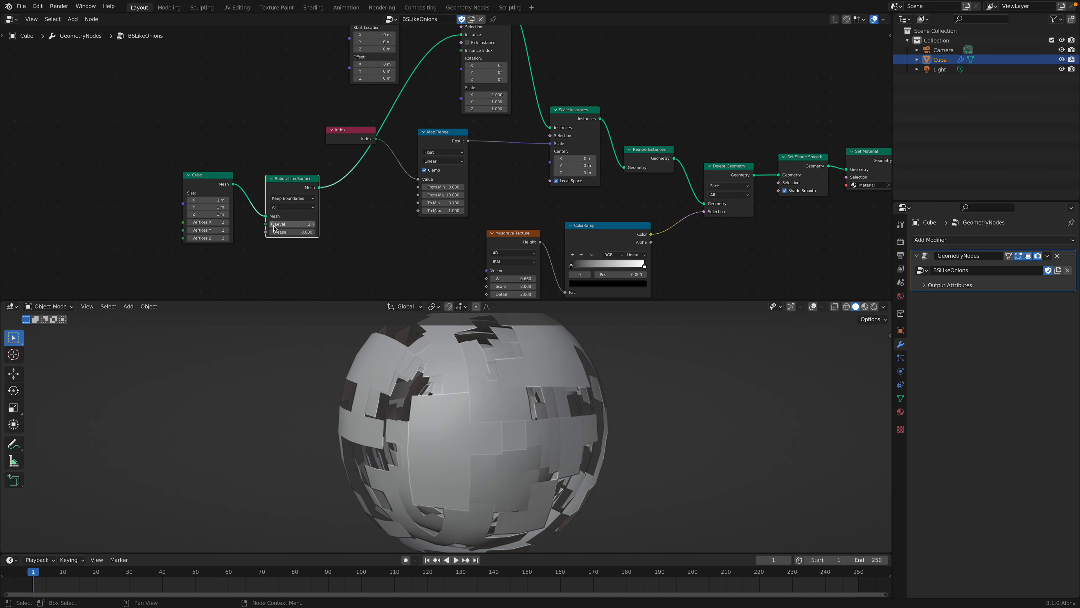
click(274, 224)
click(273, 224)
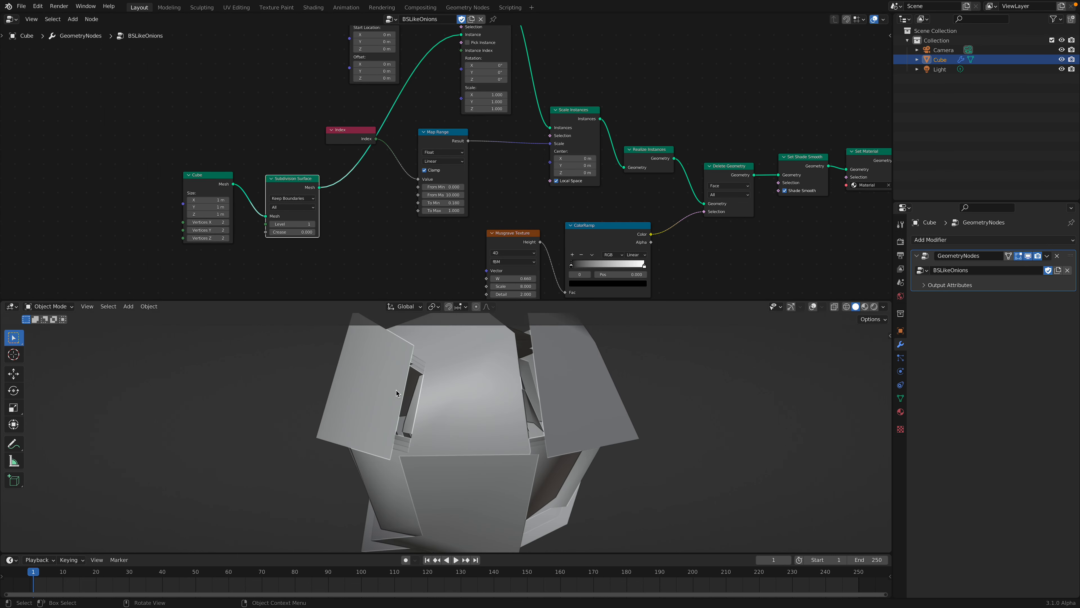
click(273, 224)
scroll(459, 369, down, 4)
middle_drag(459, 369, 356, 271)
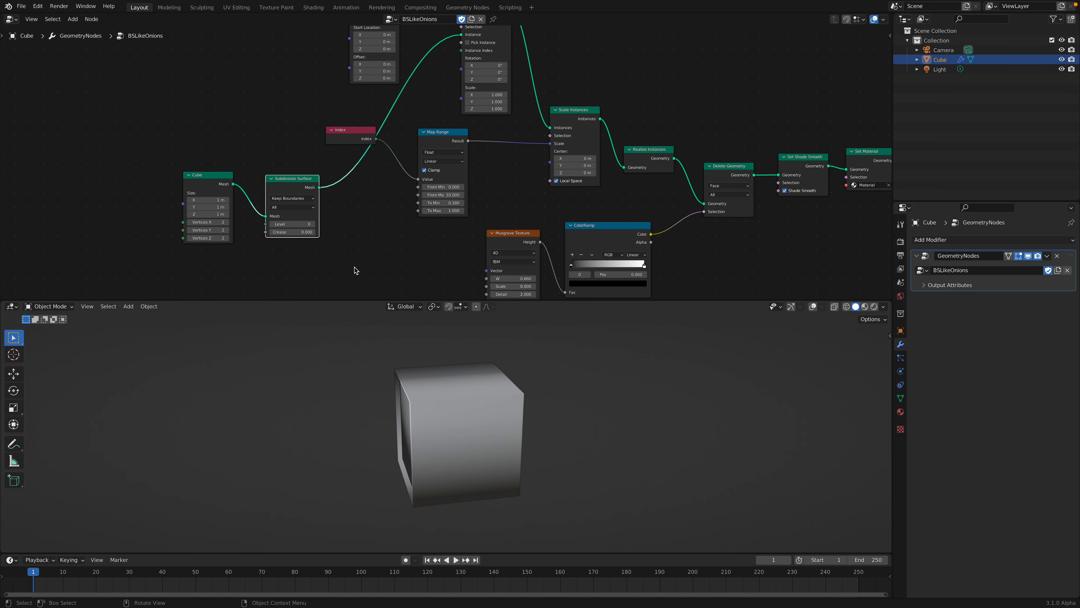
- Raise the Subdivision Surface node's level step by step back to 4
click(316, 225)
click(315, 225)
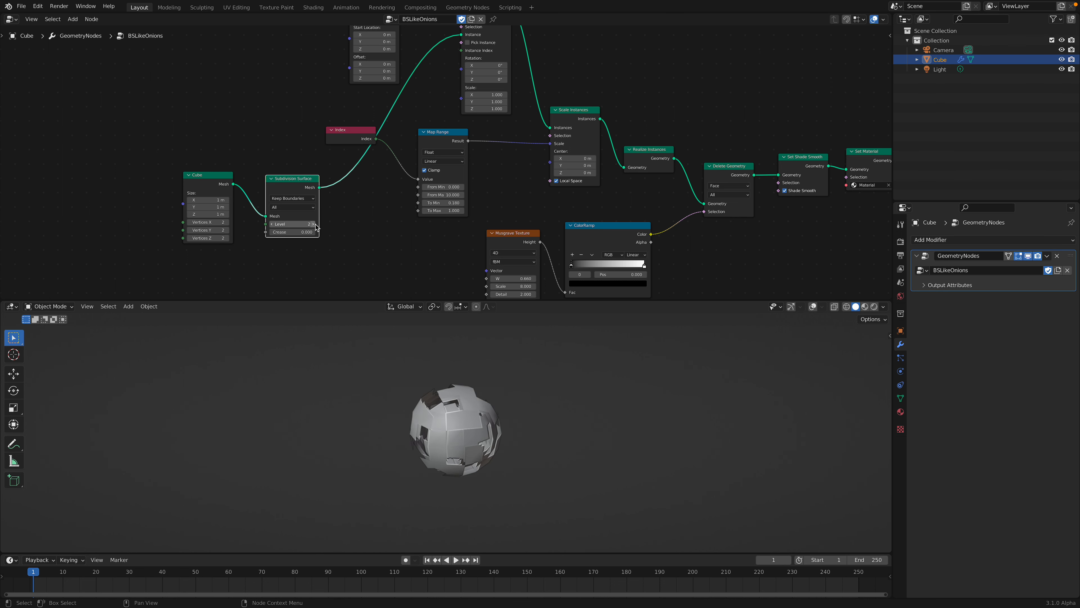
middle_drag(388, 272, 394, 274)
click(323, 226)
click(323, 226)
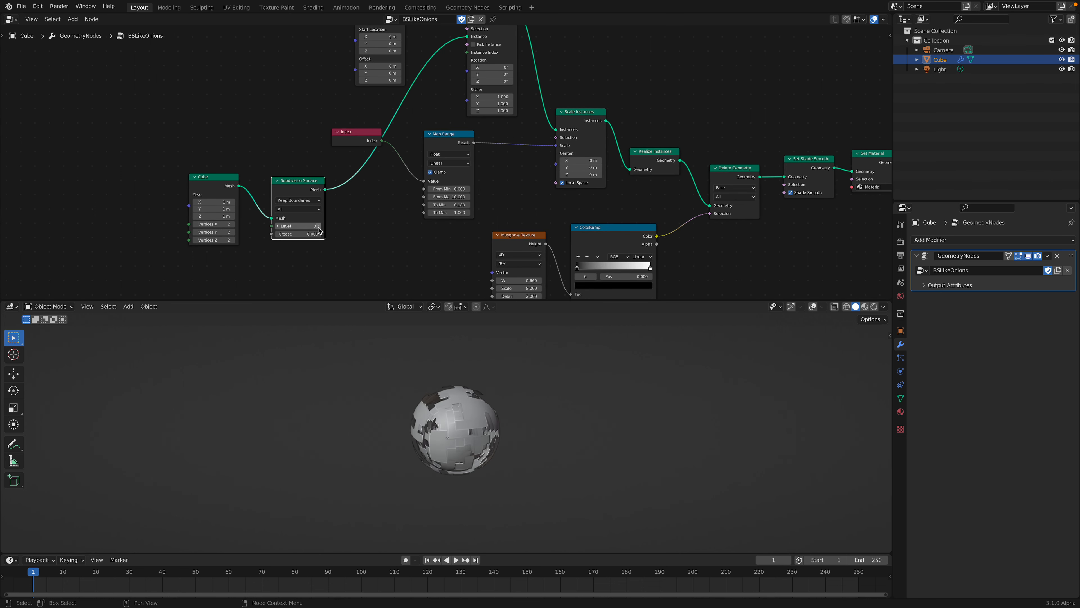
middle_drag(340, 150, 337, 227)
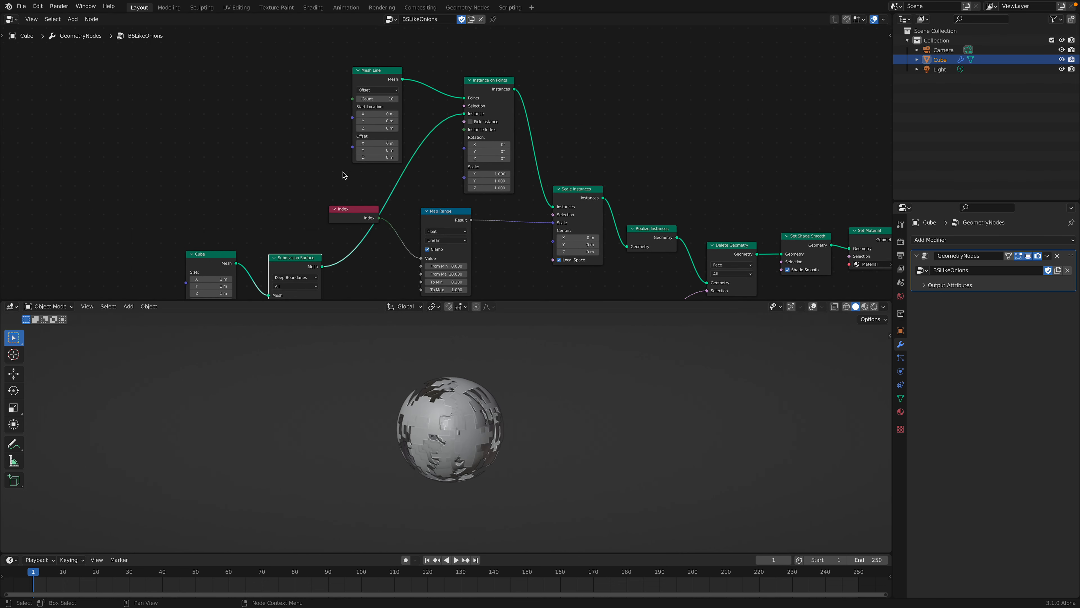
- Move the Mesh Line and Index nodes slightly away from the Instance on Points and Map Range nodes
drag(369, 73, 351, 69)
drag(359, 217, 331, 198)
scroll(328, 202, up, 1)
middle_drag(328, 201, 343, 174)
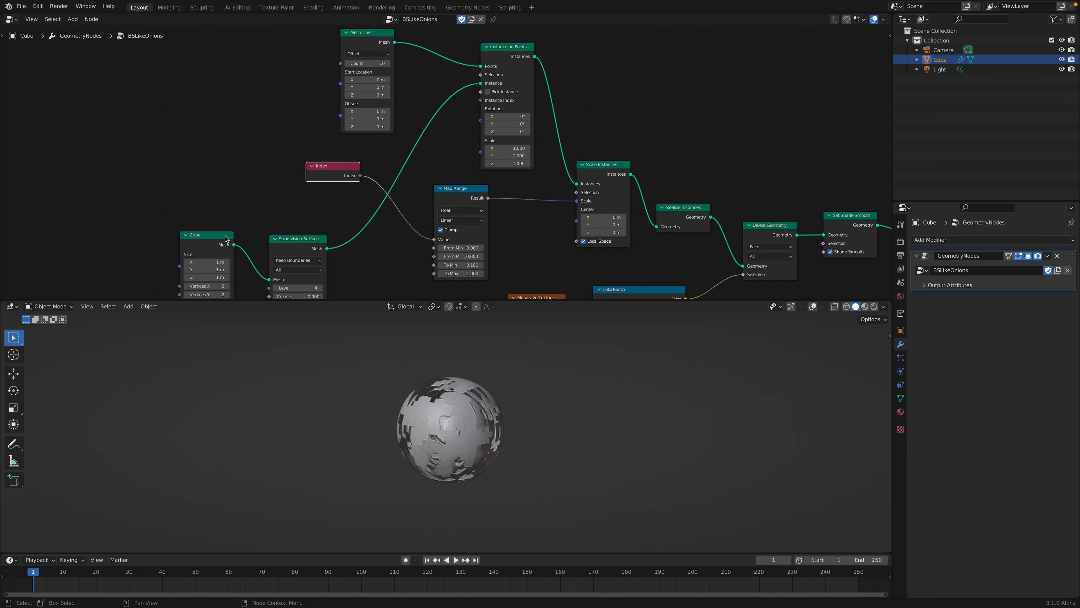
- Reposition the Cube and Subdivision Surface nodes side by side just below the Index node
drag(223, 245, 217, 199)
drag(288, 246, 273, 233)
middle_drag(281, 190, 277, 211)
drag(208, 212, 211, 228)
drag(273, 247, 265, 231)
middle_drag(258, 204, 194, 216)
- Nudge the Instance on Points node closer to Mesh Line and raise the Mesh Line node slightly
drag(429, 87, 417, 91)
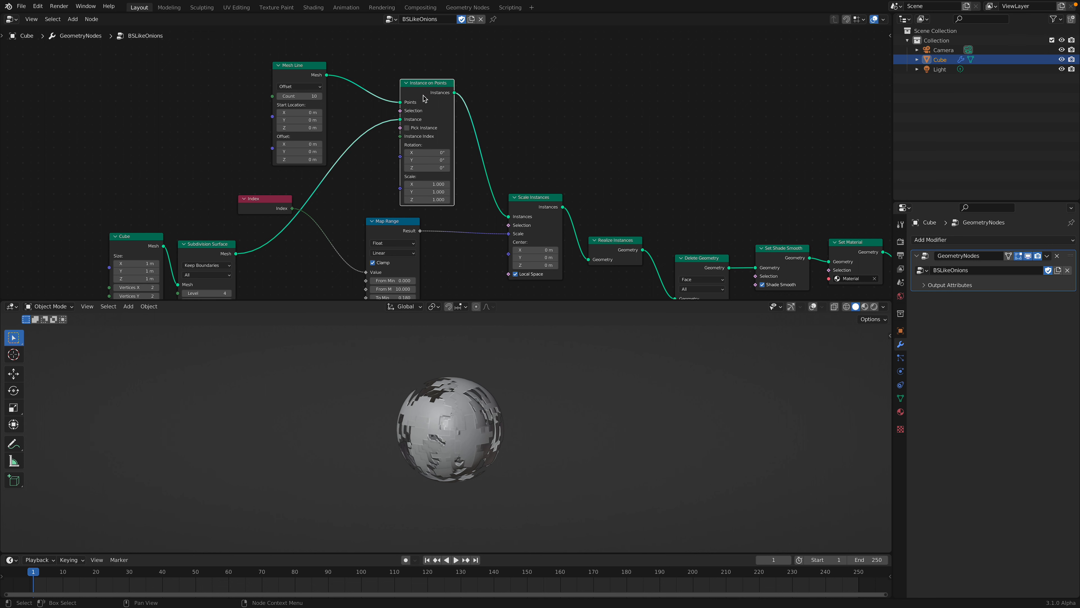
drag(311, 64, 307, 55)
scroll(302, 58, up, 2)
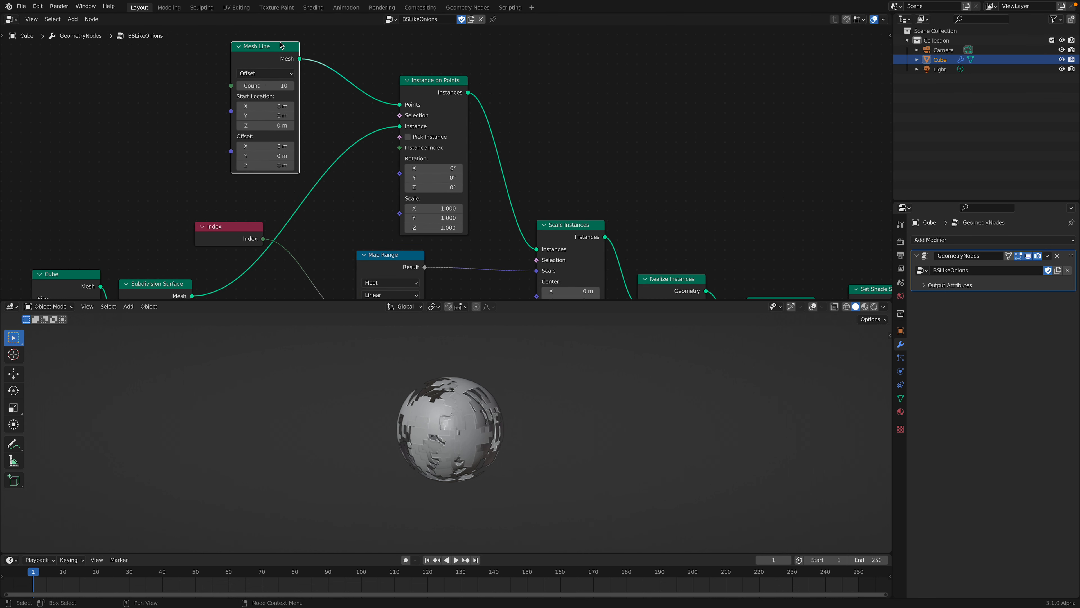
scroll(270, 68, down, 2)
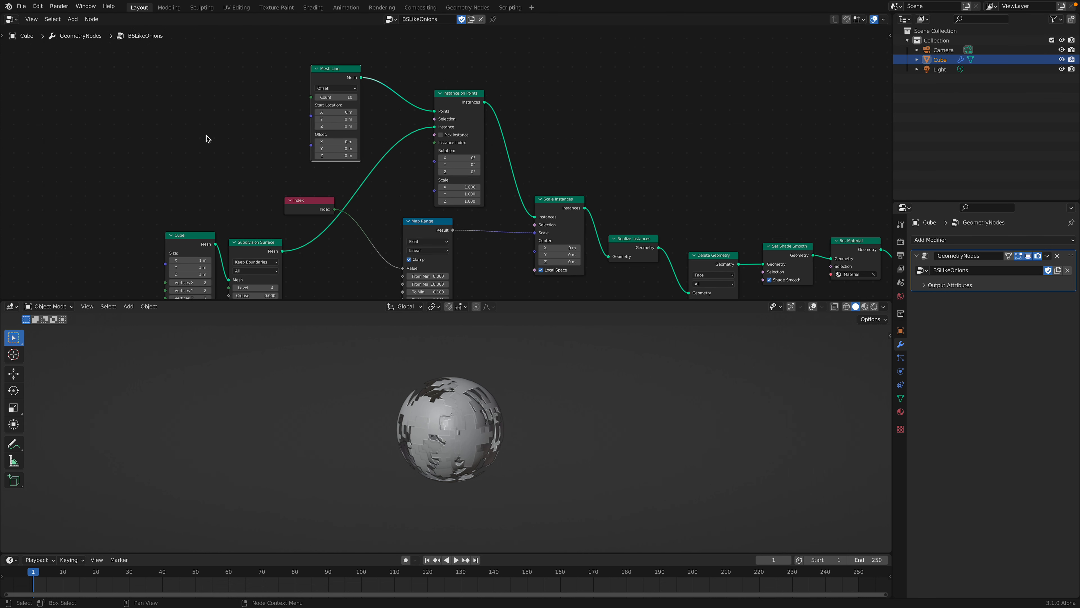
- Add a Value node in the free space ahead of the Mesh Line node and save the file
key(shift+a)
text(value)
key(Return)
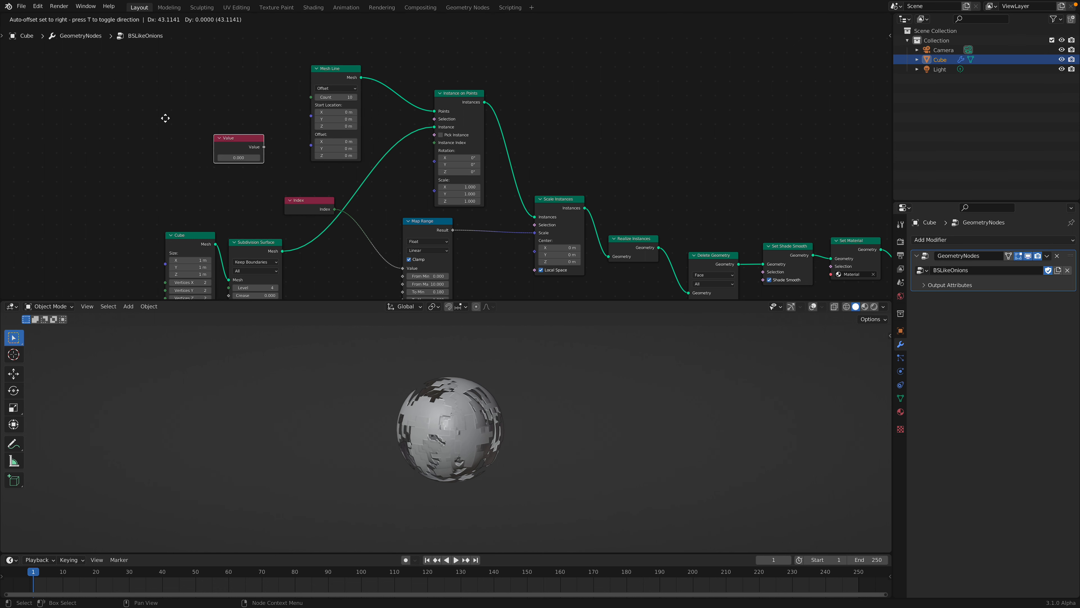
click(84, 104)
key(ctrl+s)
- Add a Float to Integer node in Round mode between the Value and Mesh Line nodes
key(shift+a)
click(210, 143)
text(round)
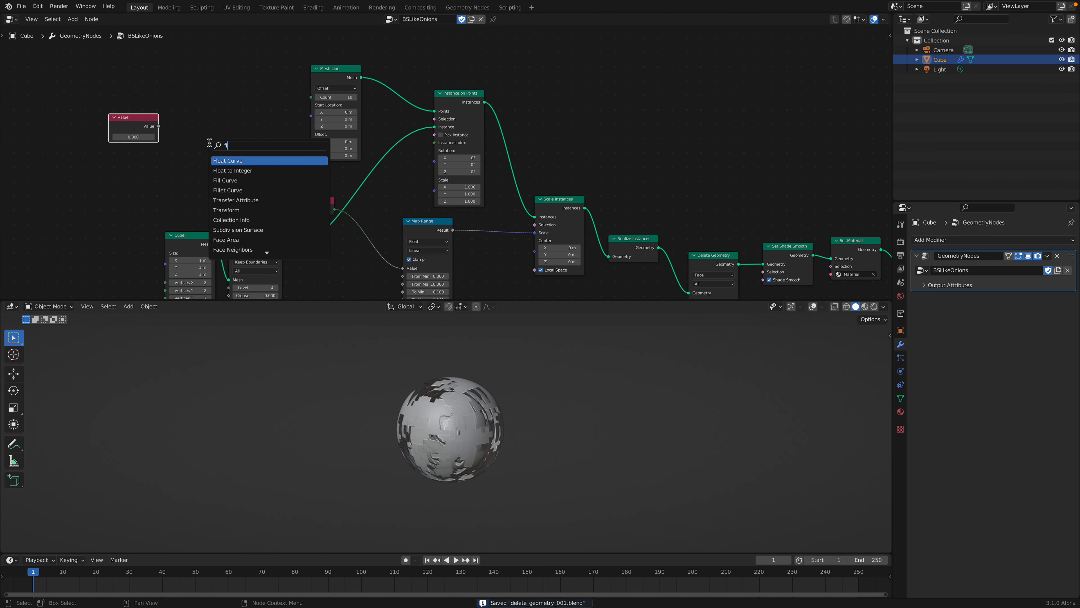
key(Return)
click(187, 136)
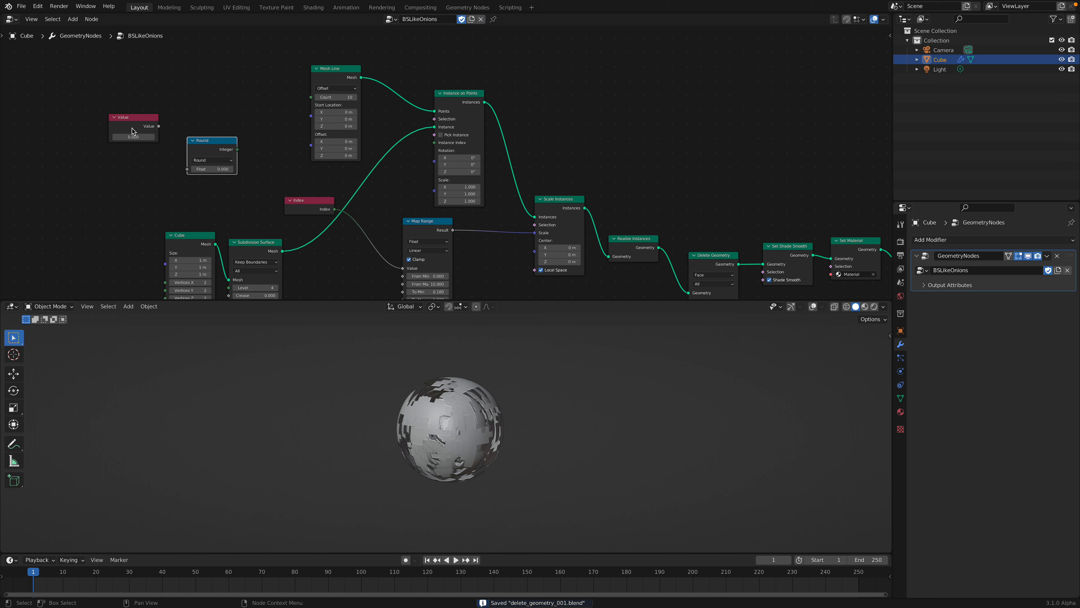
- Set the Value node to 10 and feed it through the Round node into Mesh Line's Count
text(10)
key(Return)
drag(159, 126, 311, 101)
shift+scroll(266, 138, down, 2)
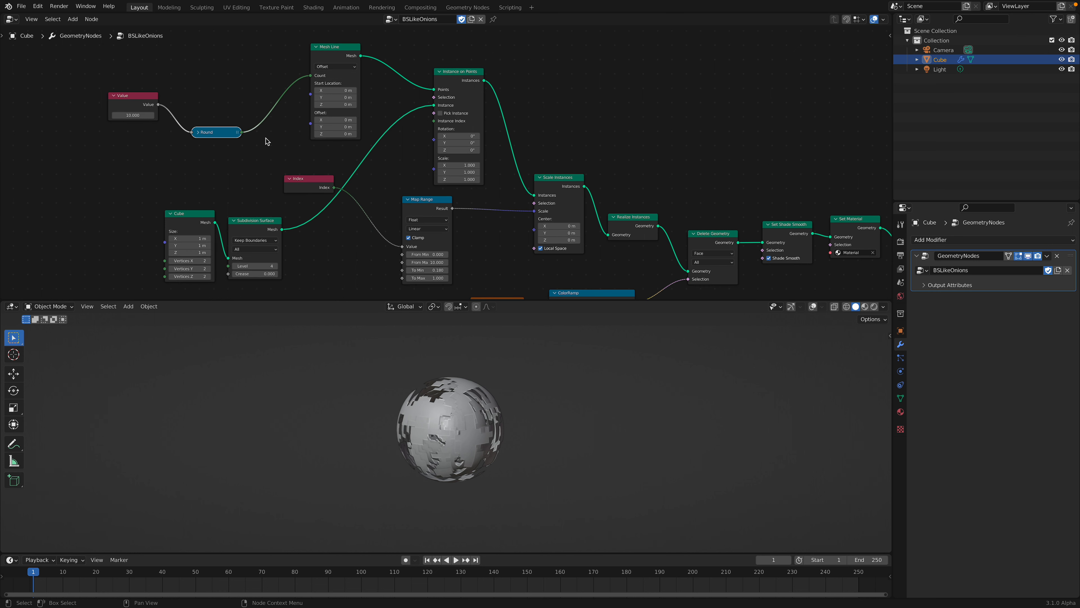
- Connect the Round output to Map Range's From Max, place the Index node beside Map Range, and save the file
drag(241, 132, 402, 262)
drag(319, 182, 463, 214)
drag(386, 218, 409, 215)
middle_drag(410, 219, 406, 192)
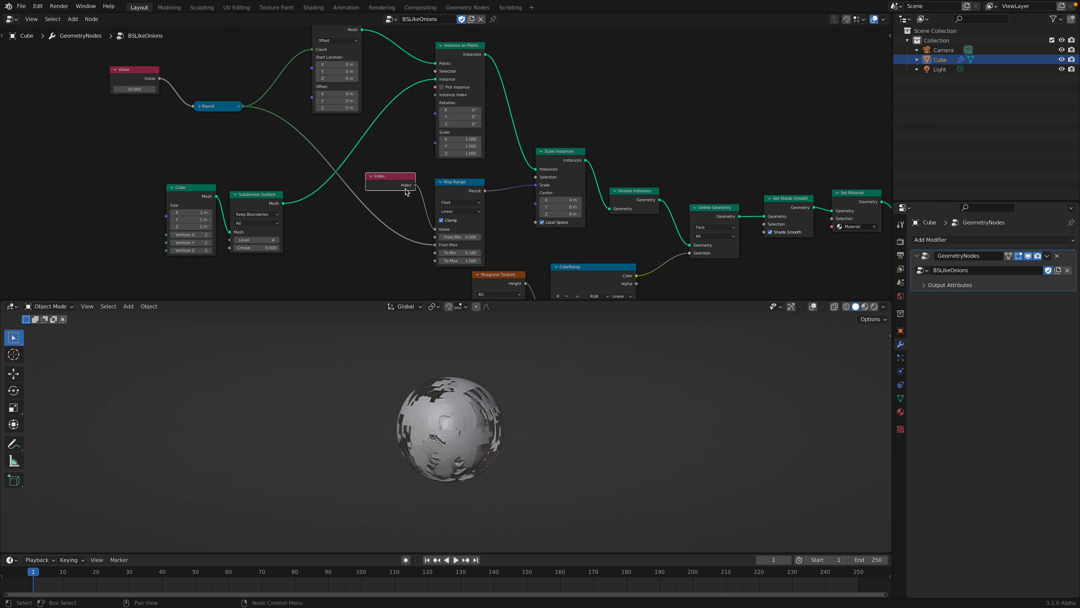
scroll(494, 389, up, 2)
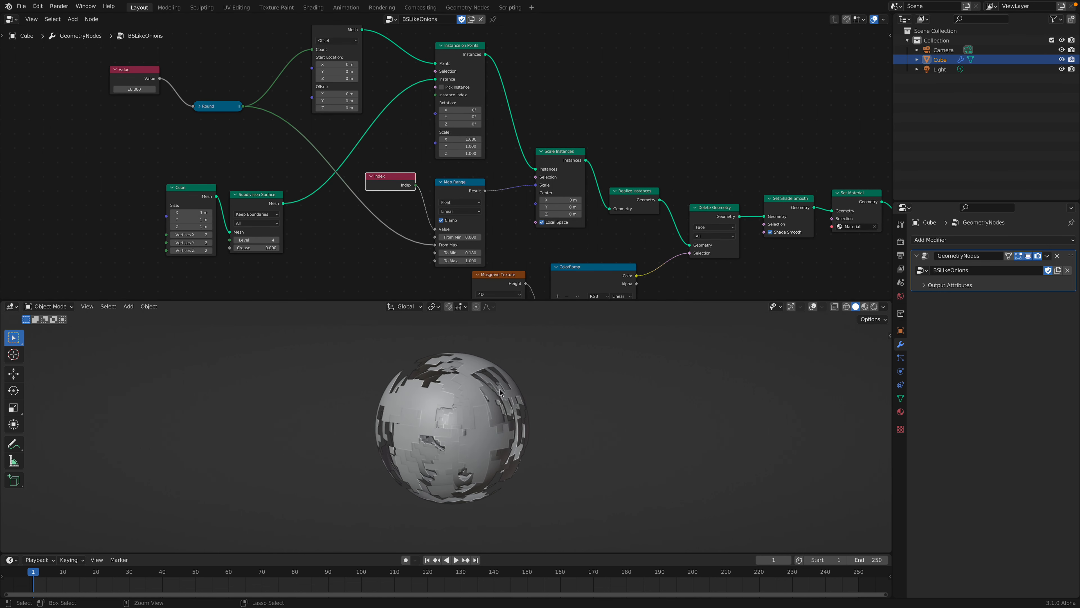
key(ctrl+s)
- Raise the Subdivision Surface node's level to 6 and inspect the smoother shells
scroll(498, 393, up, 1)
middle_drag(288, 244, 273, 216)
click(261, 212)
click(262, 212)
middle_drag(432, 385, 399, 438)
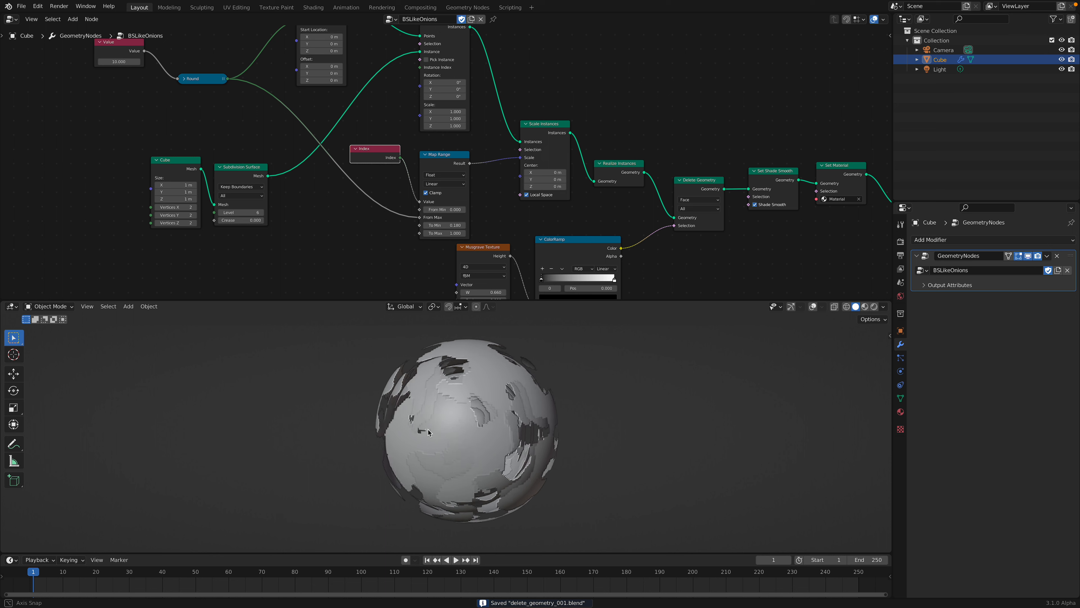
- Move Cube next to Subdivision Surface and tidy the Musgrave Texture, ColorRamp and Delete Geometry nodes
drag(187, 161, 242, 178)
mouse_move(393, 204)
middle_down()
mouse_move(394, 215)
mouse_move(389, 201)
middle_up()
drag(485, 244, 522, 234)
click(581, 225)
middle_drag(576, 238, 525, 233)
drag(634, 177, 571, 133)
middle_drag(562, 192, 548, 148)
drag(517, 175, 517, 176)
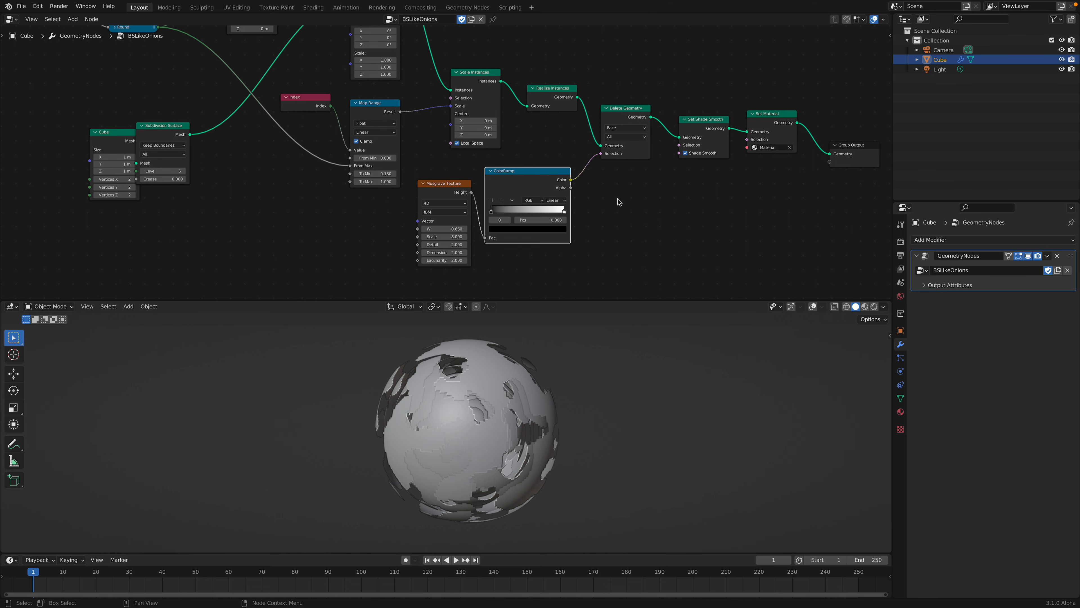
- Move the ColorRamp's black stop to 0.141 and its white stop to about the middle, and save the file
drag(535, 180, 497, 207)
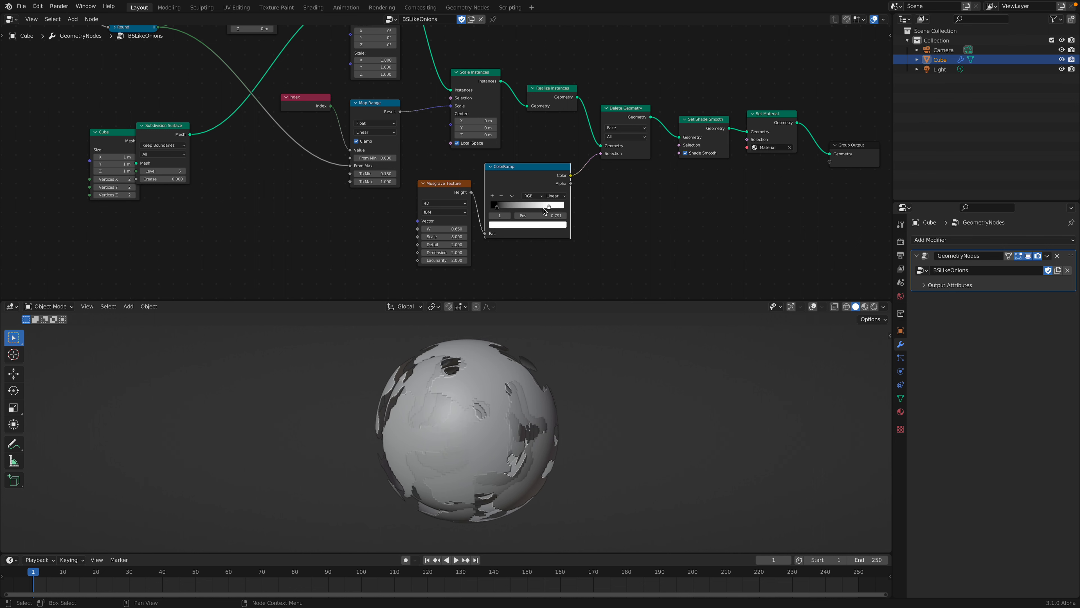
drag(497, 206, 500, 206)
key(ctrl+s)
middle_drag(532, 408, 450, 396)
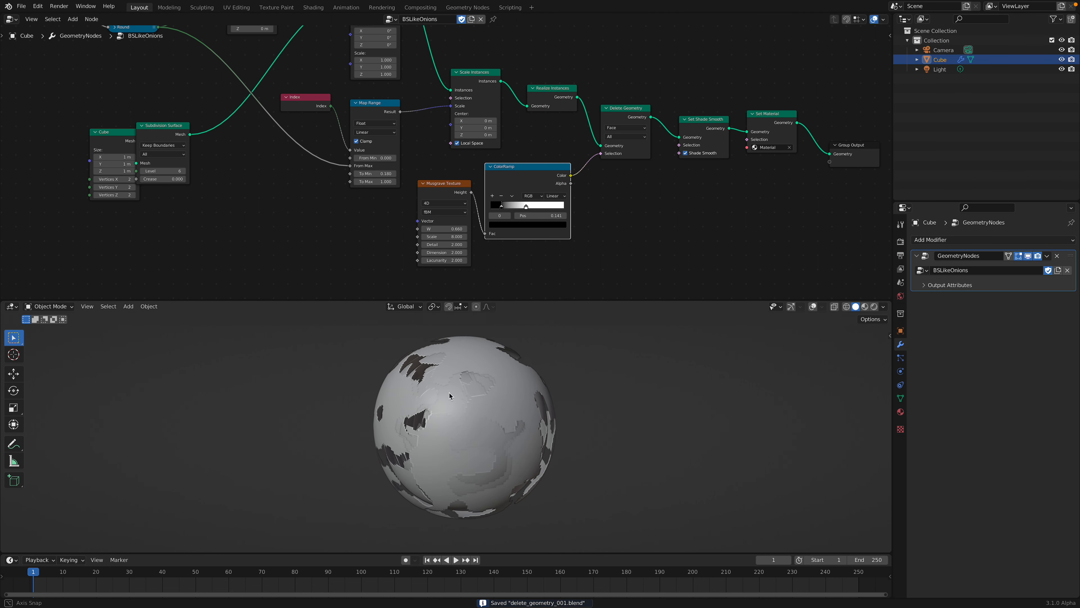
middle_drag(510, 416, 583, 401)
- Set the Value node to 40 and inspect the denser shells
middle_drag(293, 114, 339, 222)
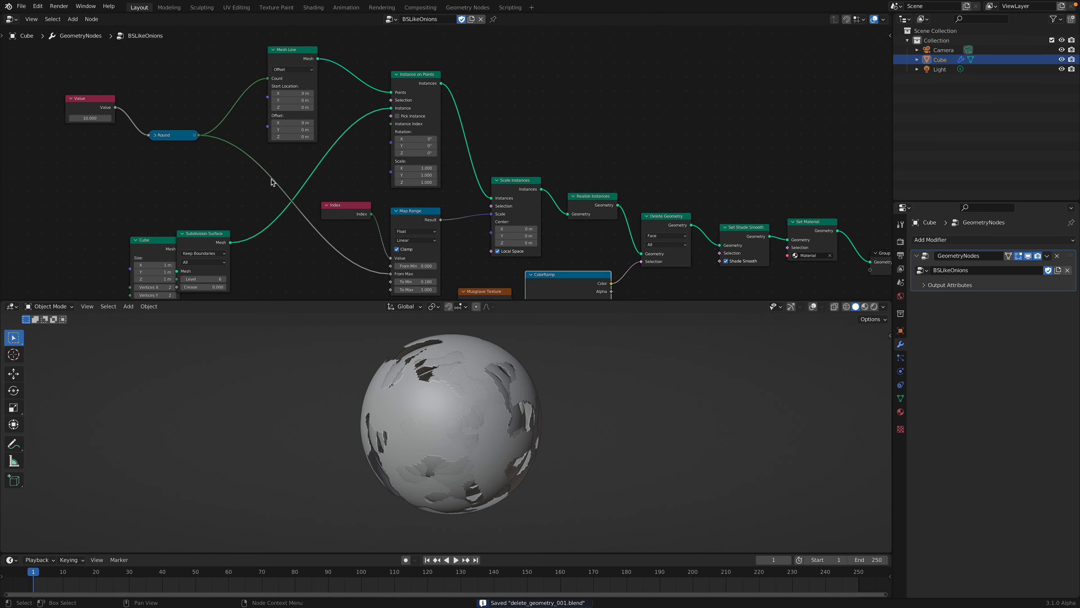
middle_drag(144, 146, 207, 160)
scroll(155, 148, up, 2)
drag(155, 132, 191, 132)
click(160, 131)
key(Return)
middle_drag(532, 374, 408, 426)
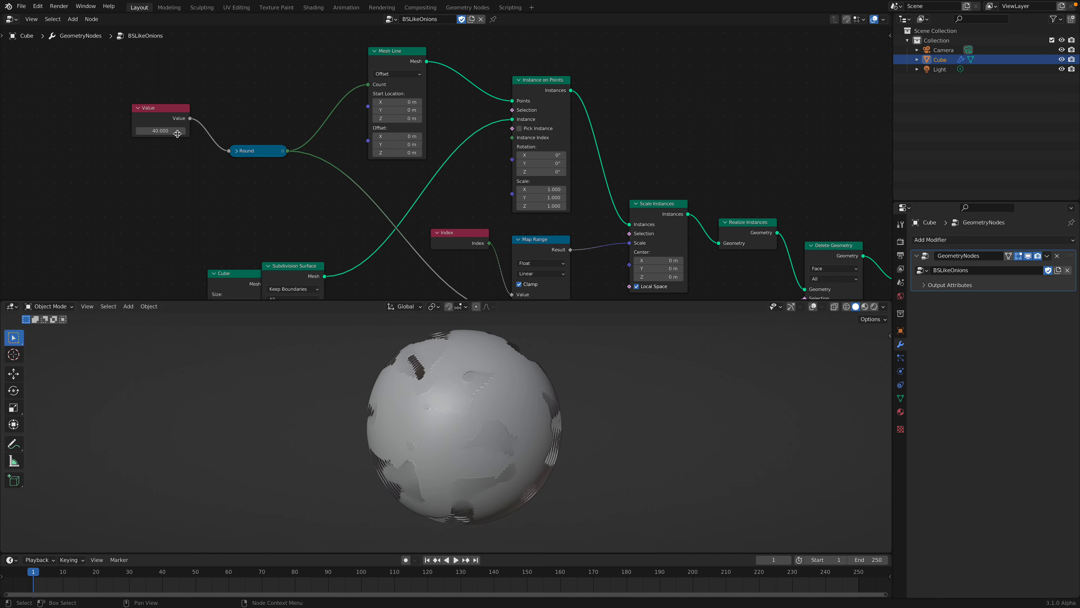
- Set the Value node to 30 and save the file
click(157, 131)
text(30)
key(Return)
key(ctrl+s)
- Try a Solidify modifier directly after the geometry nodes and remove it again
click(954, 236)
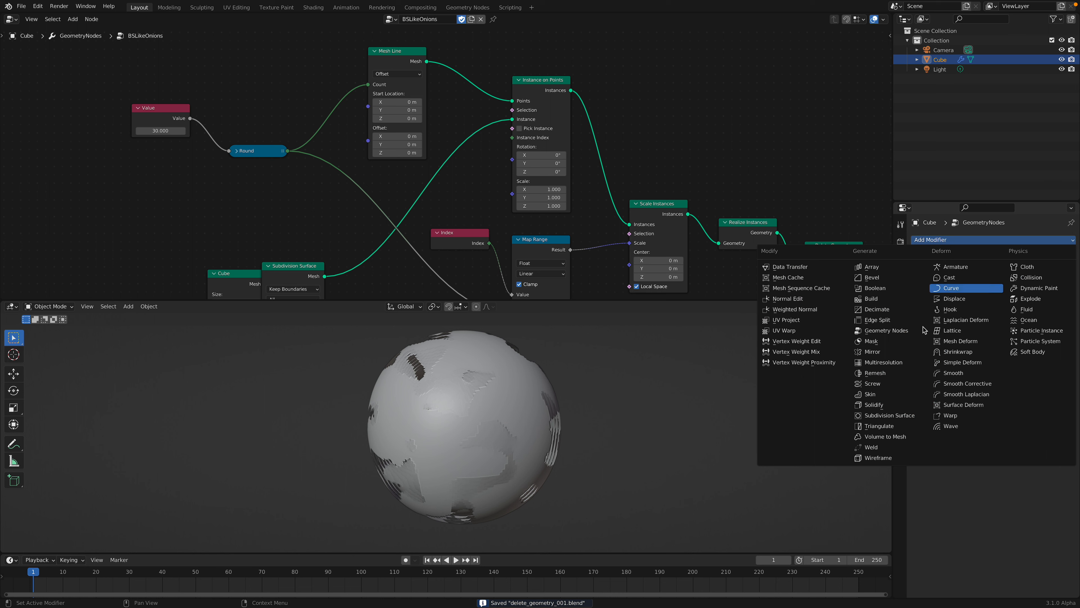
click(902, 407)
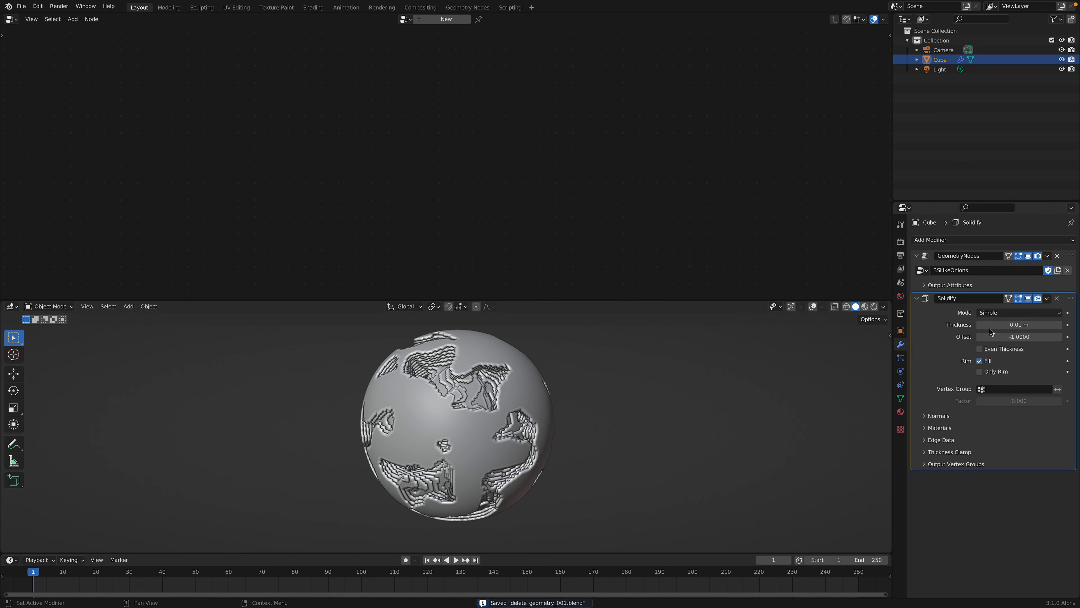
click(1057, 299)
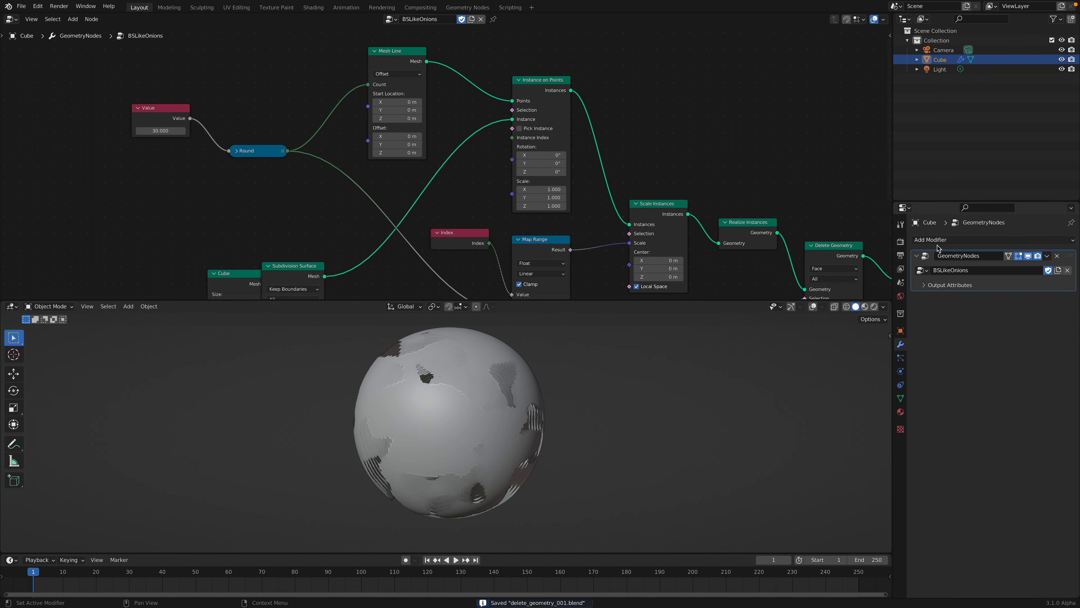
- Add a Smooth modifier after the geometry nodes, set its Repeat to 8, and save the file
click(936, 240)
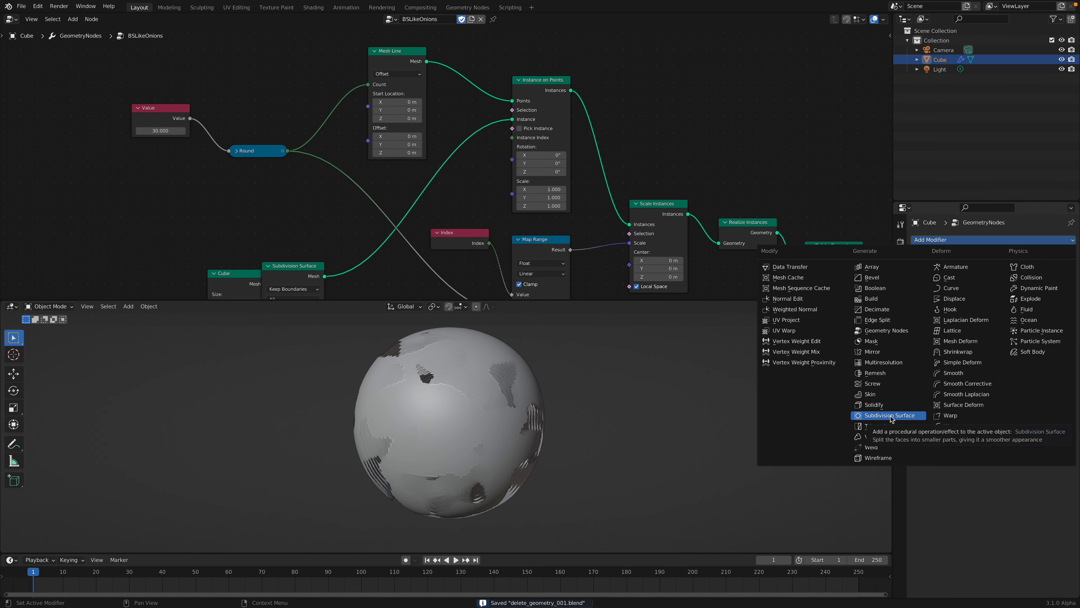
click(962, 375)
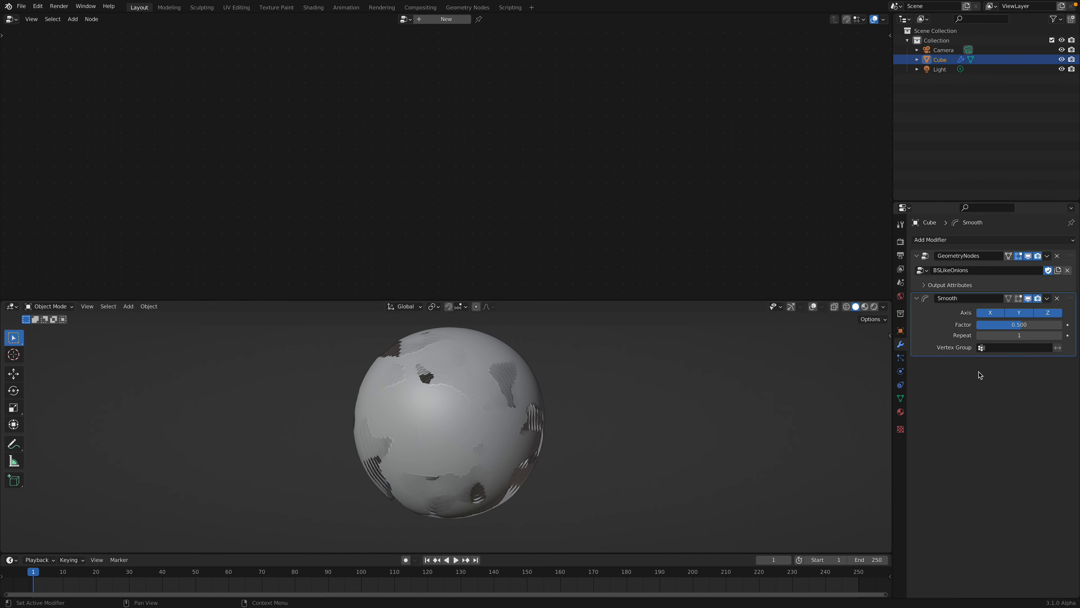
click(1018, 335)
text(5)
key(Return)
middle_drag(701, 400, 764, 353)
click(1059, 334)
click(1059, 335)
click(1058, 334)
key(ctrl+s)
- Add a Solidify modifier after the Smooth modifier and inspect the thickened shells
click(948, 240)
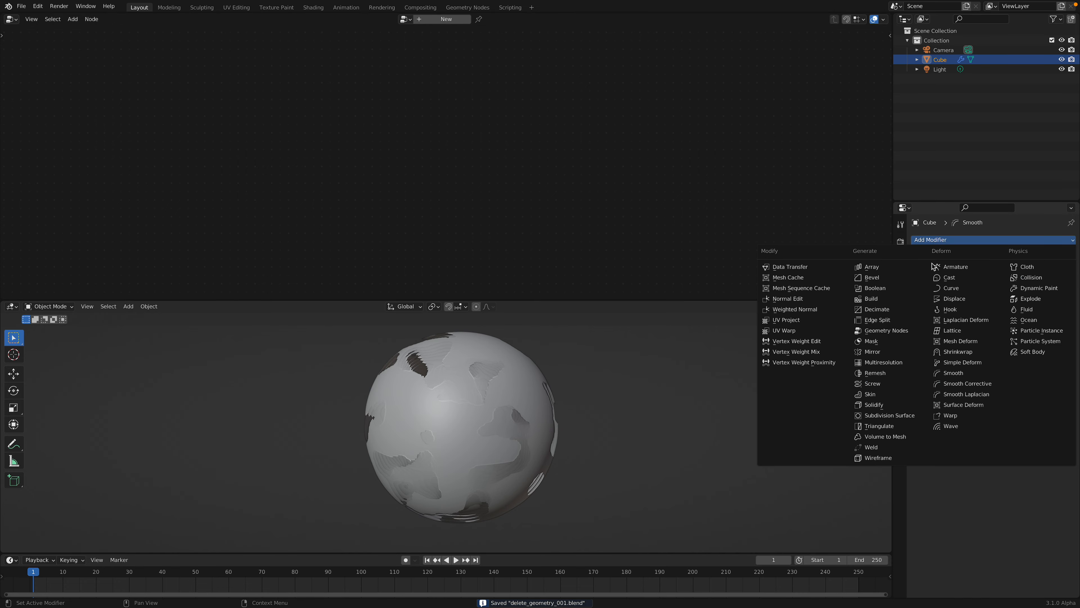
click(874, 405)
middle_drag(714, 382, 744, 380)
middle_drag(563, 433, 638, 387)
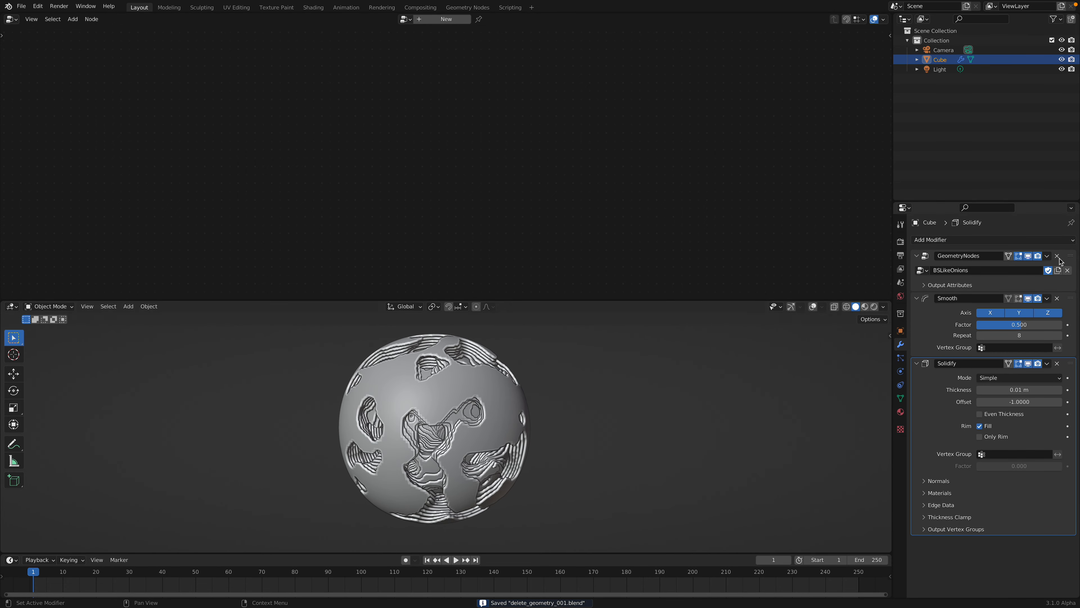
- Make the GeometryNodes modifier active, fit its node tree in view, raise the Scale Instances node, and save the file
click(1072, 258)
key(Home)
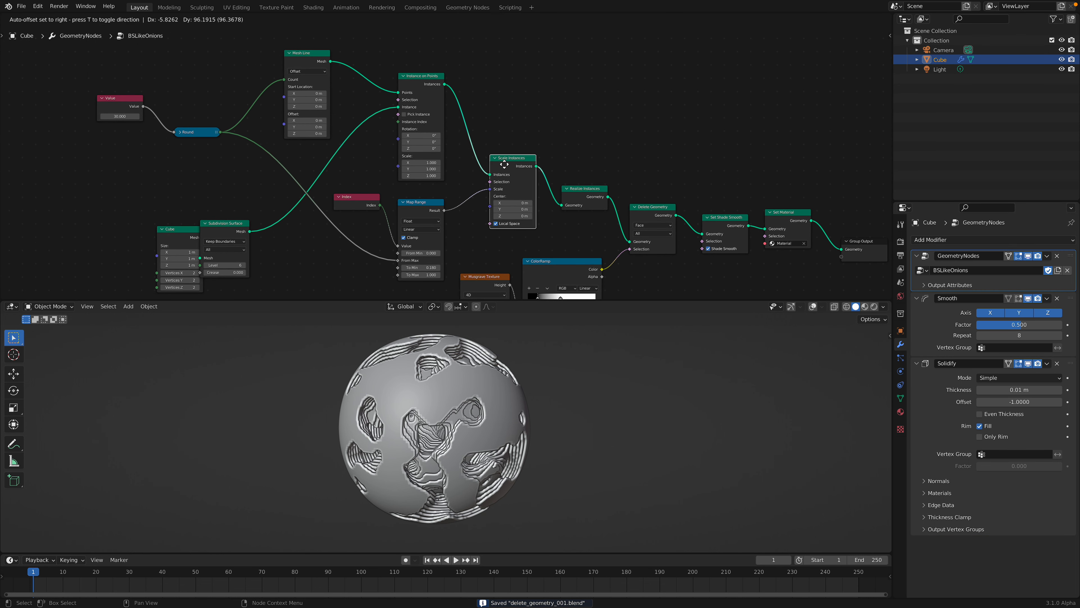
middle_drag(506, 355, 507, 377)
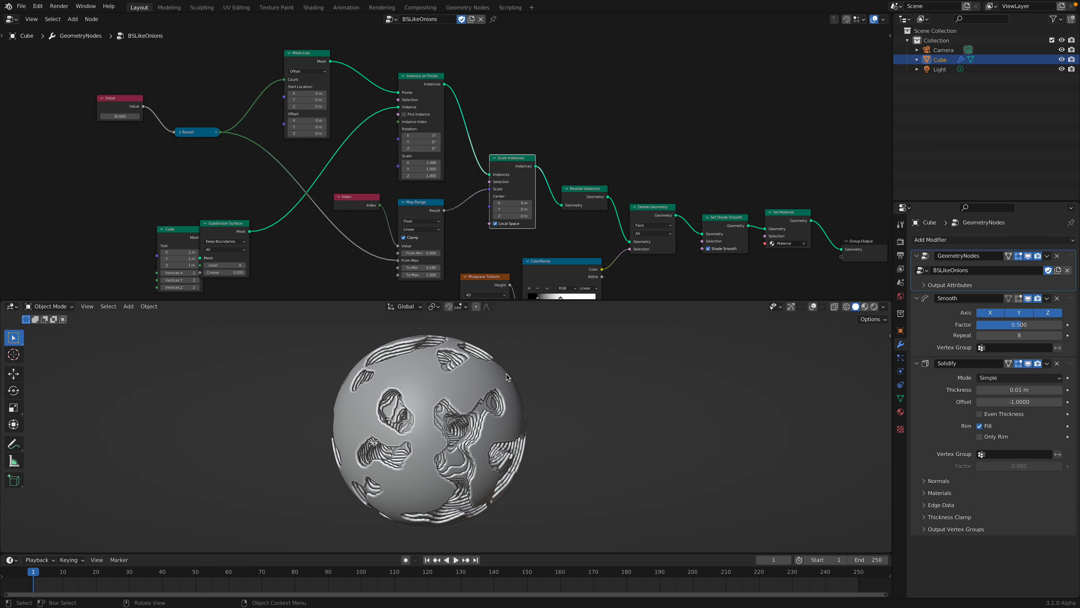
mouse_move(473, 376)
middle_down()
mouse_move(439, 416)
mouse_move(456, 363)
middle_up()
middle_drag(426, 264, 458, 201)
key(ctrl+s)
middle_drag(461, 374, 482, 379)
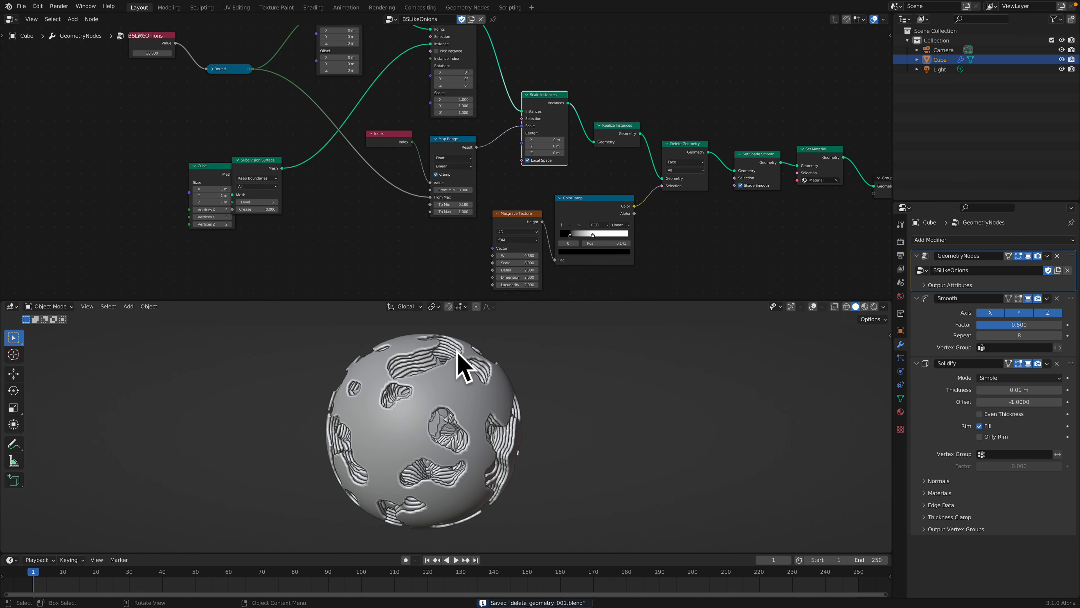
- Separate Subdivision Surface from Cube and shift the Scale Instances, Realize Instances and Delete Geometry nodes up slightly
scroll(278, 233, up, 1)
drag(248, 155, 274, 155)
middle_drag(469, 148, 405, 181)
drag(496, 118, 494, 112)
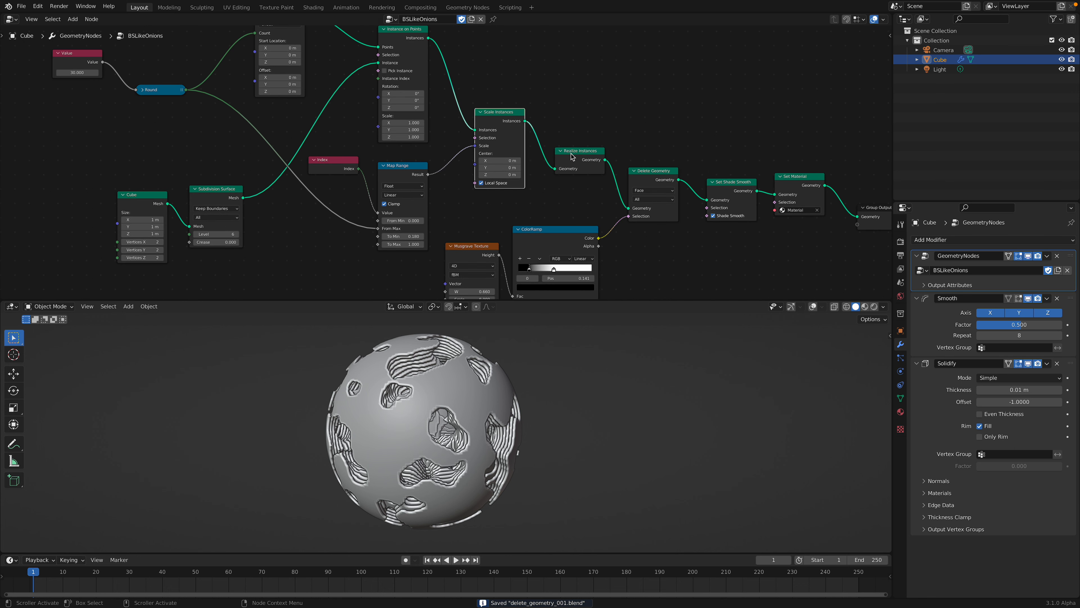
drag(572, 153, 571, 137)
drag(649, 179, 648, 164)
- Move the ColorRamp and Musgrave Texture nodes up closer to the Delete Geometry node
drag(557, 242, 563, 223)
middle_drag(500, 228, 502, 168)
scroll(502, 168, up, 2)
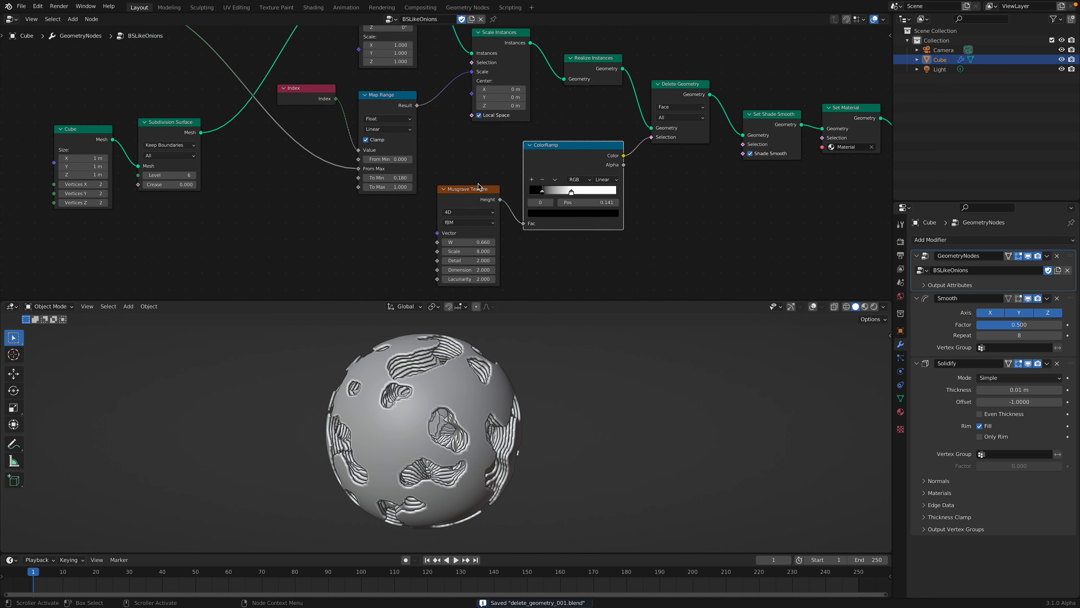
drag(479, 186, 482, 173)
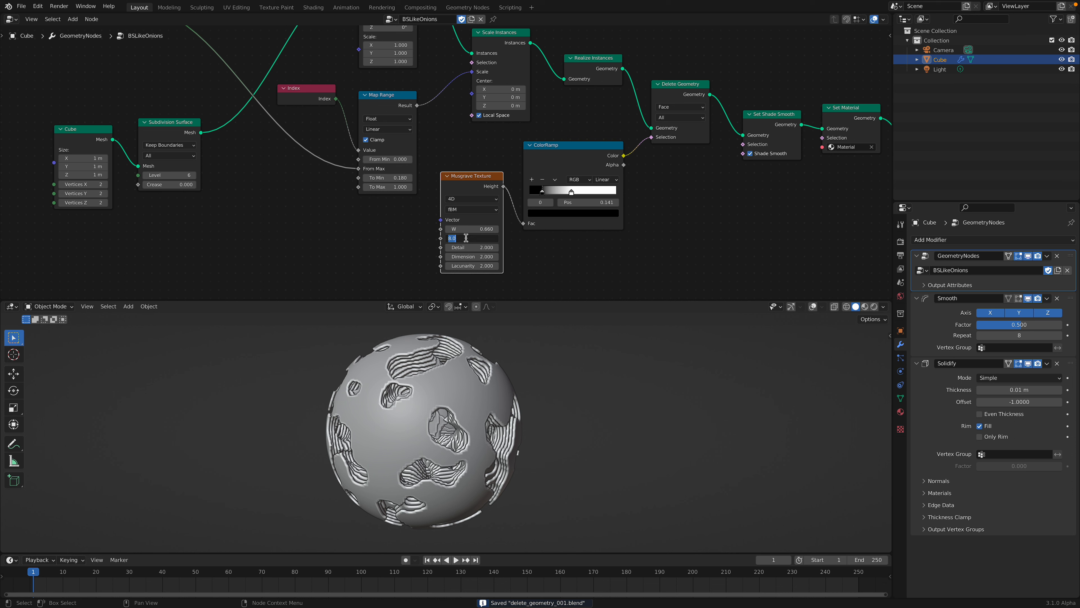
- Set the Musgrave Texture's Scale to 4, fine-tune its Scale and W values, and save the file
key(Return)
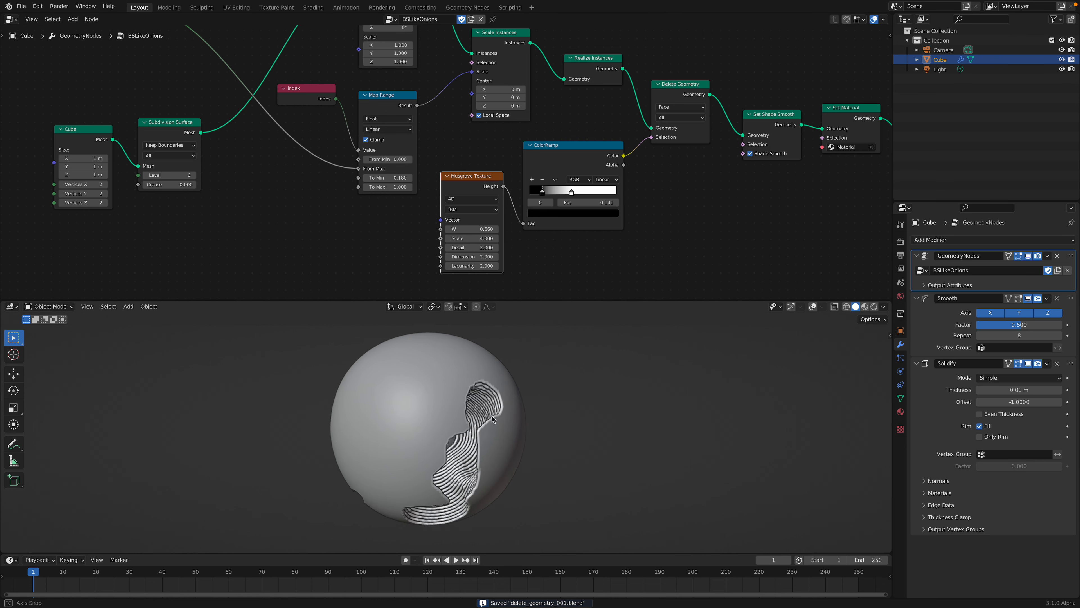
drag(473, 238, 510, 238)
drag(467, 179, 467, 172)
key(ctrl+s)
drag(472, 224, 581, 199)
- Reposition the Scale Instances and Realize Instances nodes to tidy the middle of the node chain
middle_drag(681, 199, 587, 237)
drag(496, 101, 493, 97)
middle_drag(494, 97, 533, 142)
middle_drag(442, 134, 450, 154)
drag(448, 145, 441, 128)
middle_drag(442, 129, 447, 134)
drag(528, 175, 514, 168)
middle_drag(456, 141, 459, 133)
drag(453, 126, 453, 124)
- Select the Mesh Line node and nudge the Instance on Points node up slightly
middle_drag(402, 157, 456, 165)
scroll(366, 187, down, 1)
middle_drag(357, 193, 376, 204)
click(366, 209)
drag(432, 74, 430, 69)
middle_drag(434, 92, 454, 114)
click(308, 67)
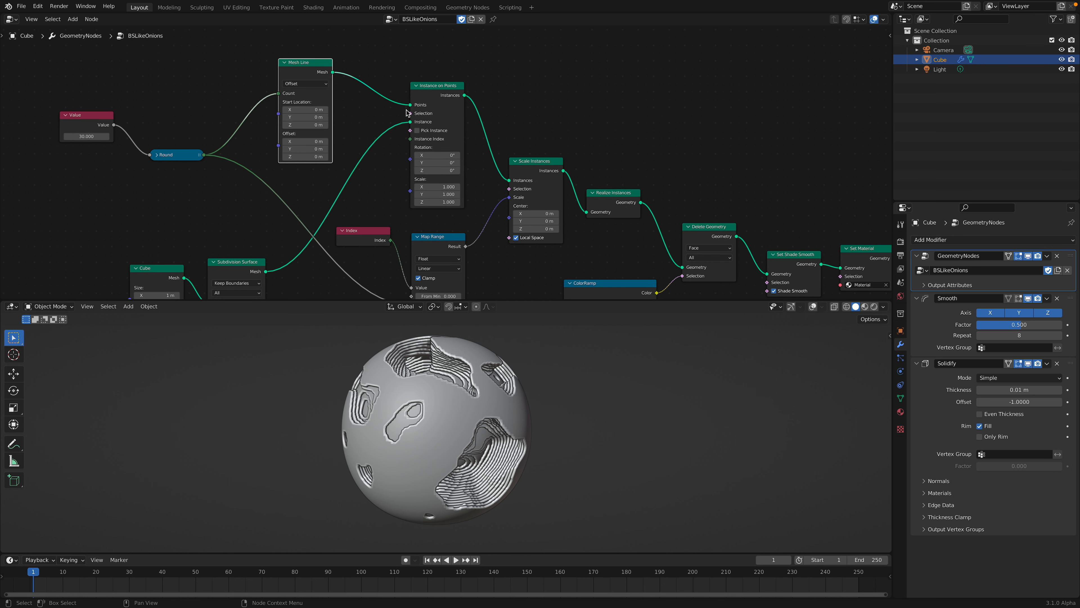
drag(437, 97, 436, 93)
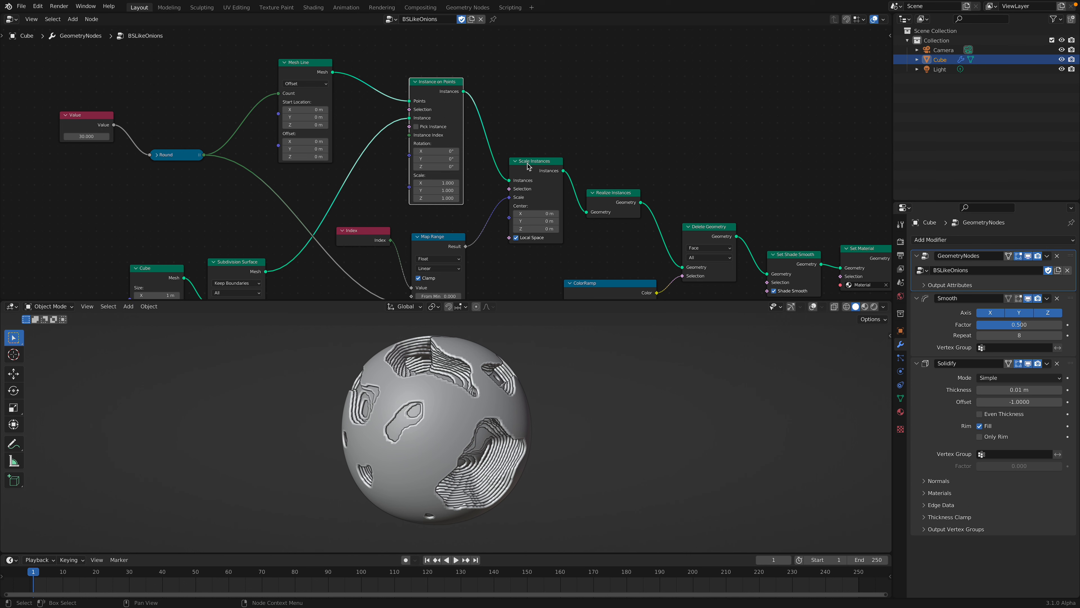
- Nudge the Scale Instances and Realize Instances nodes, move Map Range up towards Instance on Points, and save the file
drag(527, 166, 526, 159)
middle_drag(496, 180, 493, 172)
drag(614, 189, 629, 183)
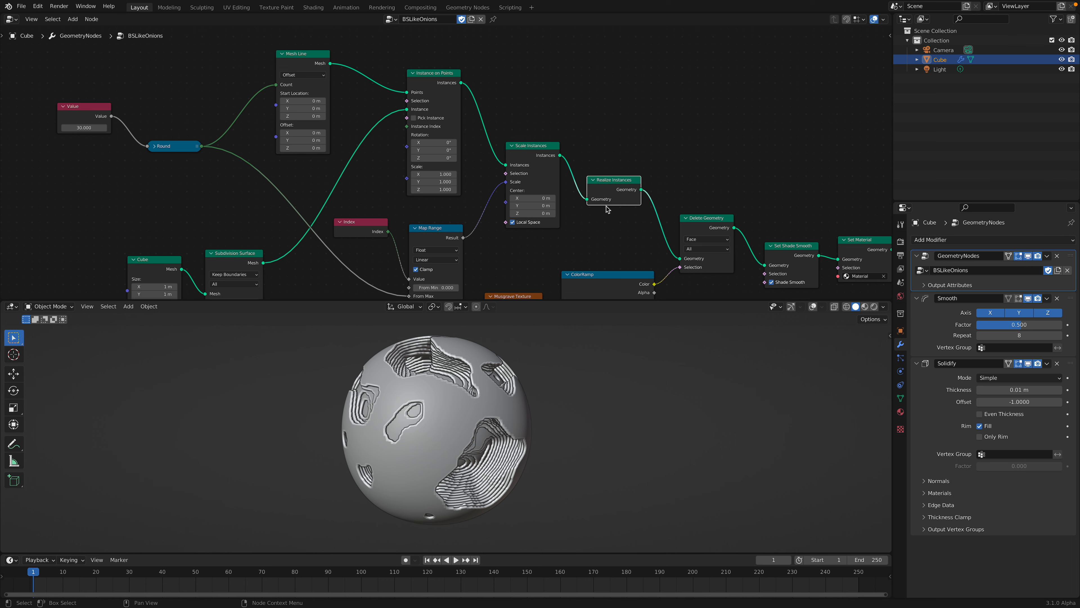
middle_drag(603, 200, 600, 175)
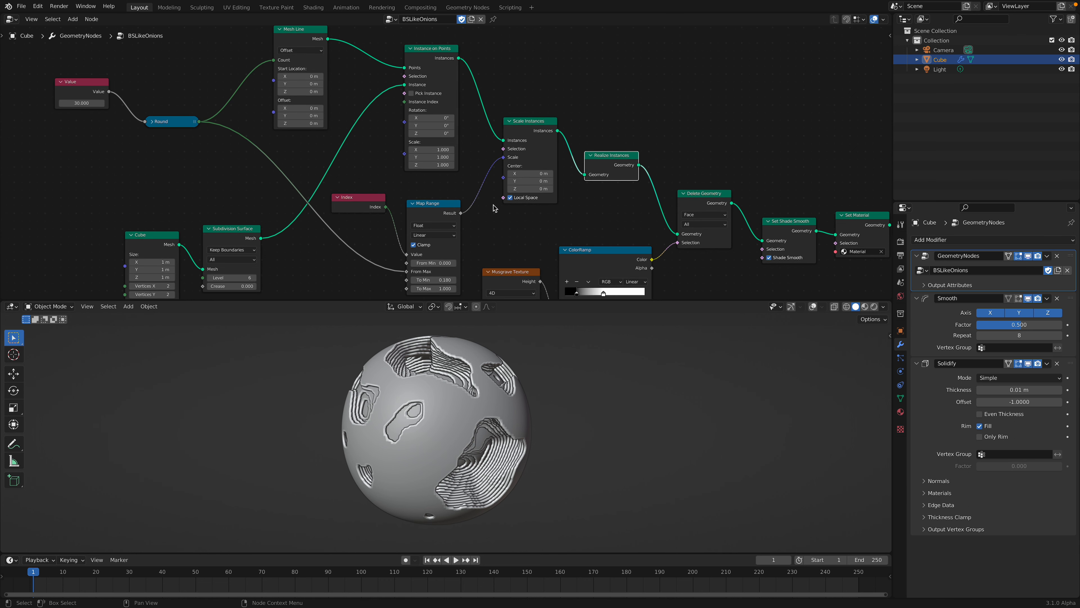
drag(429, 203, 429, 182)
scroll(438, 255, up, 1)
key(ctrl+s)
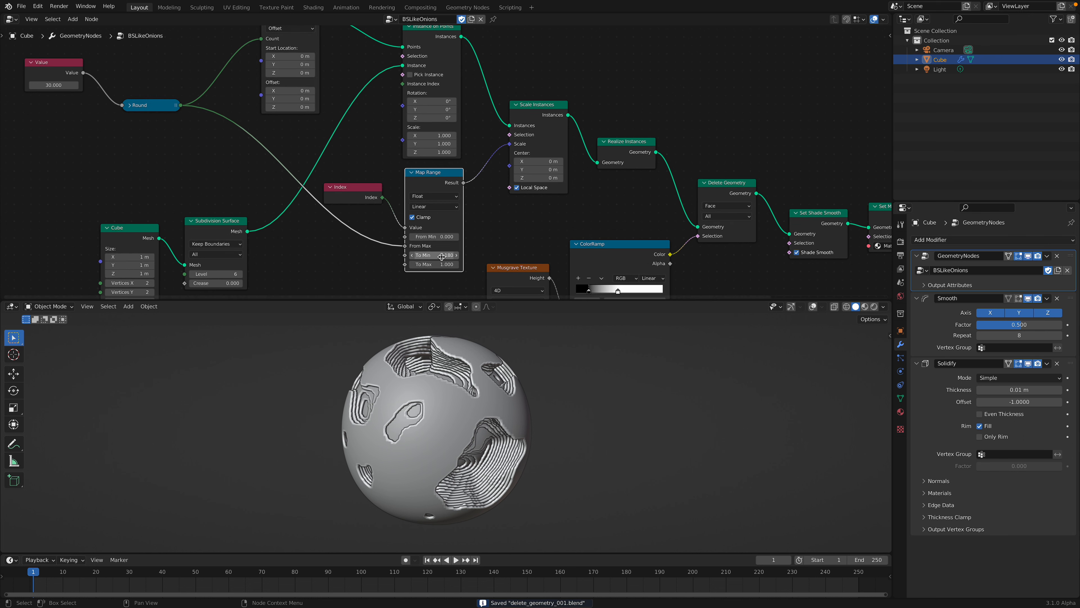
- Try a larger To Max value on the Map Range node, and reset it to 1
mouse_move(434, 264)
mouse_down()
mouse_move(493, 265)
mouse_move(441, 264)
mouse_up()
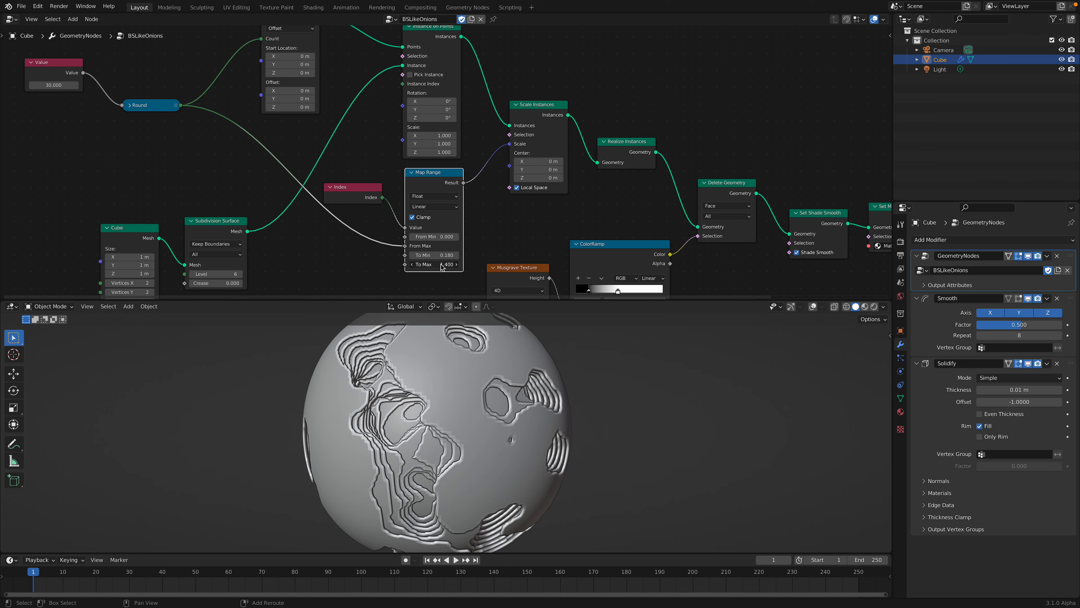
double_click(441, 264)
text(1)
key(Return)
- Examine the layered openings of the sphere up close and from several angles, and save the file
middle_drag(442, 431, 454, 451)
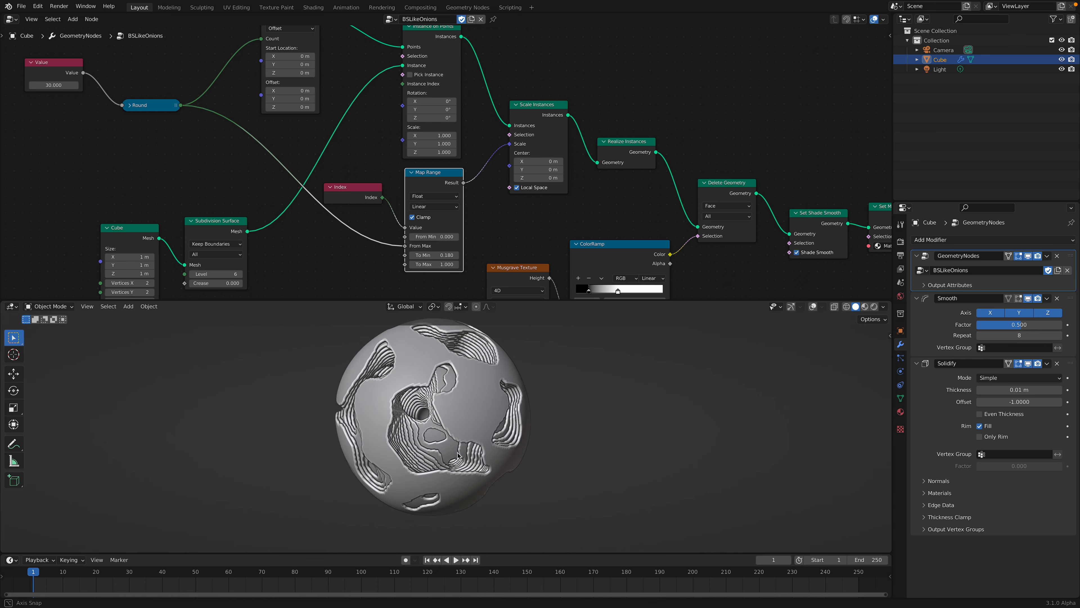
scroll(454, 451, up, 10)
scroll(488, 401, up, 3)
scroll(481, 404, down, 12)
middle_drag(511, 381, 520, 378)
scroll(519, 379, down, 3)
middle_drag(528, 379, 459, 509)
key(ctrl+s)
- Move the ColorRamp, Delete Geometry, Set Material and Set Shade Smooth nodes up slightly to tidy the end of the chain
scroll(715, 244, down, 2)
middle_drag(715, 244, 517, 210)
drag(459, 211, 459, 201)
drag(534, 159, 535, 150)
middle_drag(552, 217, 568, 168)
scroll(568, 167, down, 1)
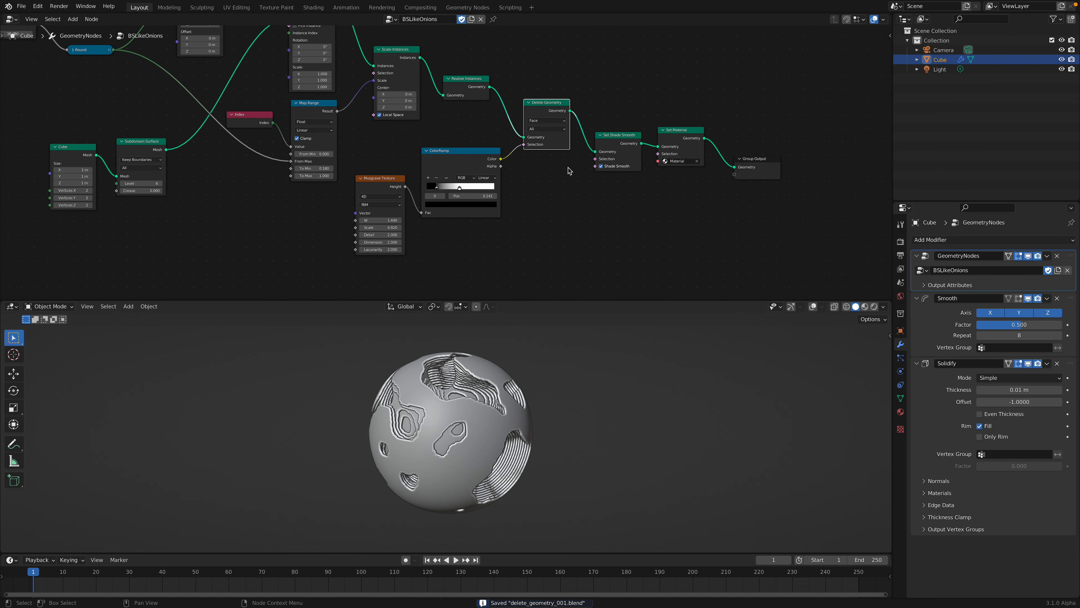
drag(684, 136, 686, 127)
drag(620, 135, 618, 126)
- Split the geometry node editor into two side-by-side areas and switch the new one to the Shader Editor
scroll(629, 132, up, 3)
middle_drag(655, 141, 619, 149)
middle_drag(733, 129, 713, 147)
drag(890, 16, 561, 19)
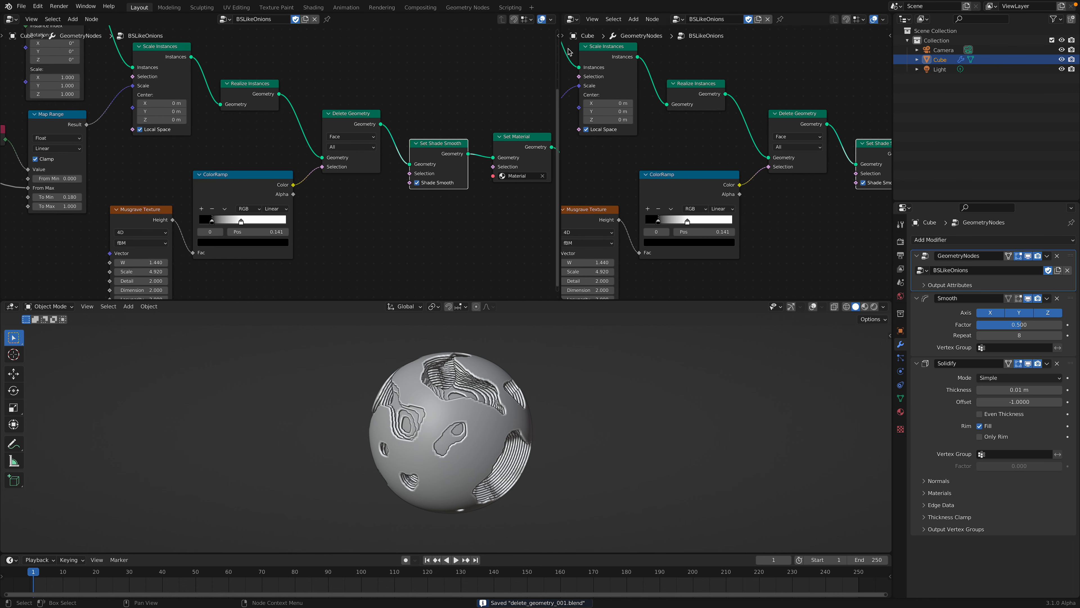
click(572, 19)
click(613, 110)
- Arrange the material's Geometry, Hue Saturation Value, Principled BSDF and Material Output nodes into a compact row
mouse_move(738, 195)
middle_down()
mouse_move(693, 155)
mouse_move(747, 115)
middle_up()
mouse_move(587, 276)
middle_down()
mouse_move(709, 180)
mouse_move(737, 136)
middle_up()
scroll(690, 143, down, 1)
drag(625, 155, 634, 140)
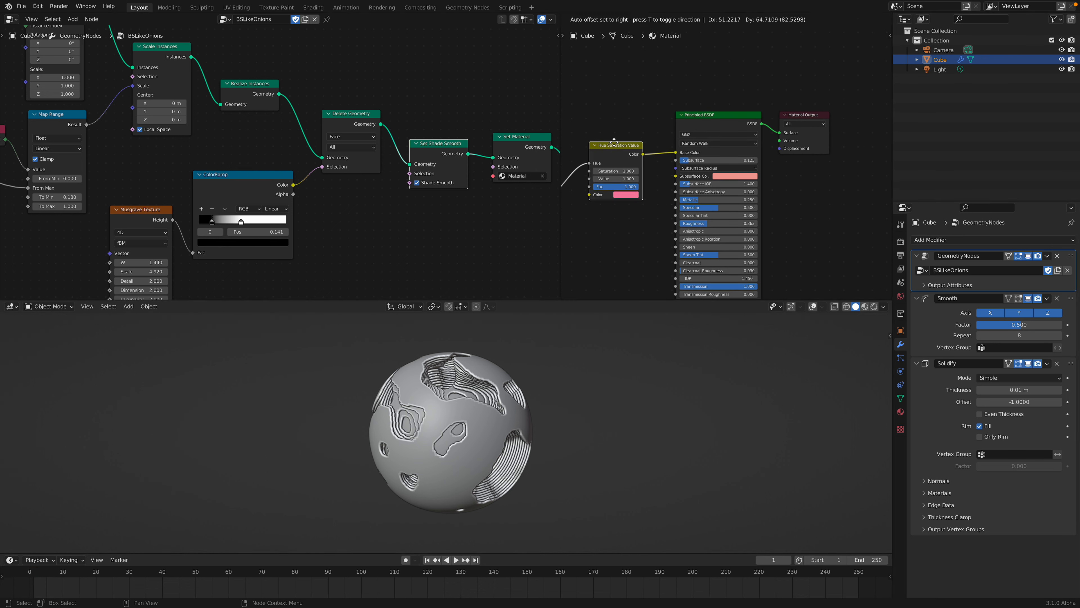
middle_drag(629, 143, 702, 110)
drag(590, 100, 601, 100)
drag(686, 113, 680, 106)
drag(788, 97, 760, 71)
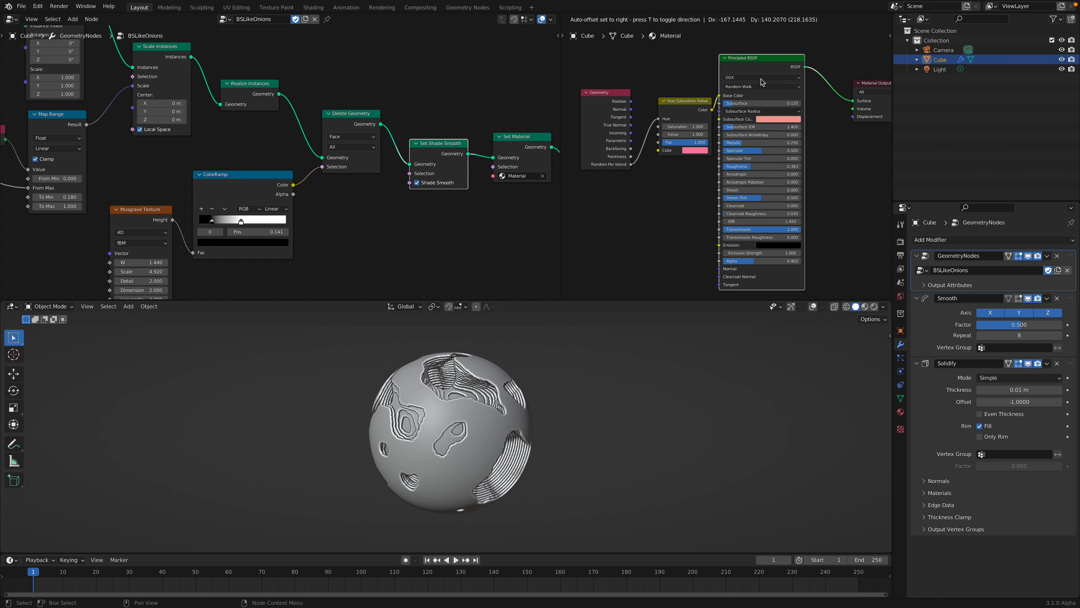
drag(872, 83, 831, 80)
- Save the file, switch the viewport to rendered shading and set the Principled BSDF's Alpha to 0.2
middle_drag(504, 426, 681, 381)
key(ctrl+s)
click(876, 308)
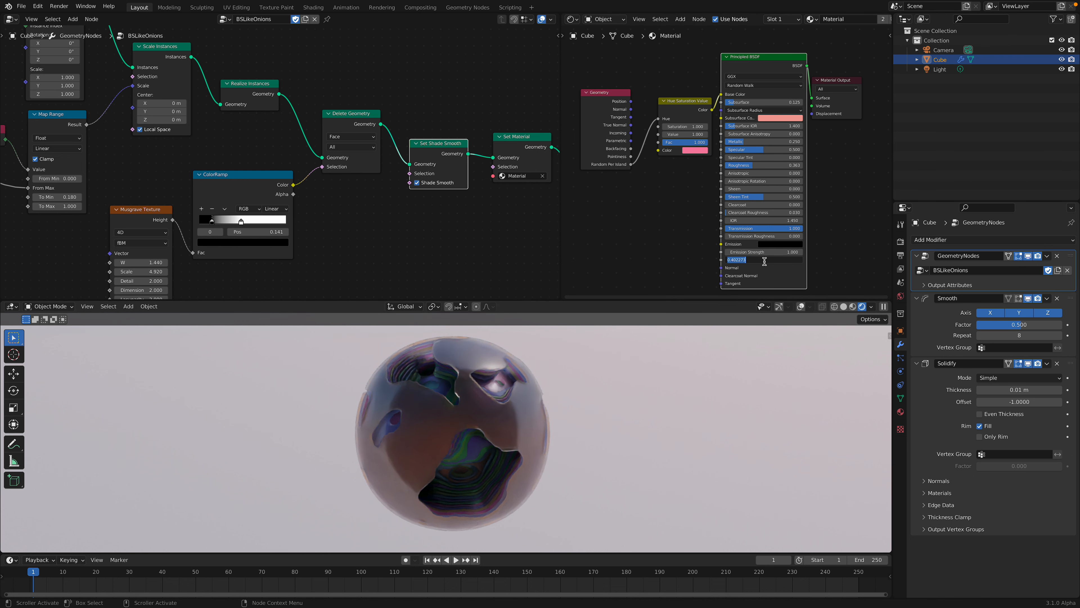
middle_drag(634, 394, 608, 391)
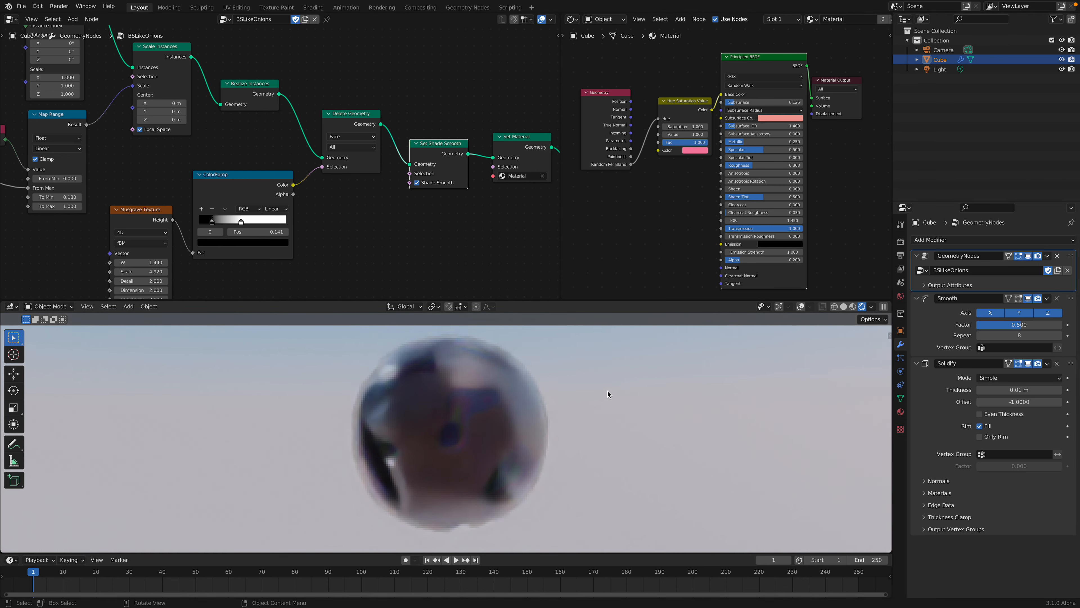
- Set the Glossy maximum light bounces to 35 in the Cycles render settings and save the file
click(901, 242)
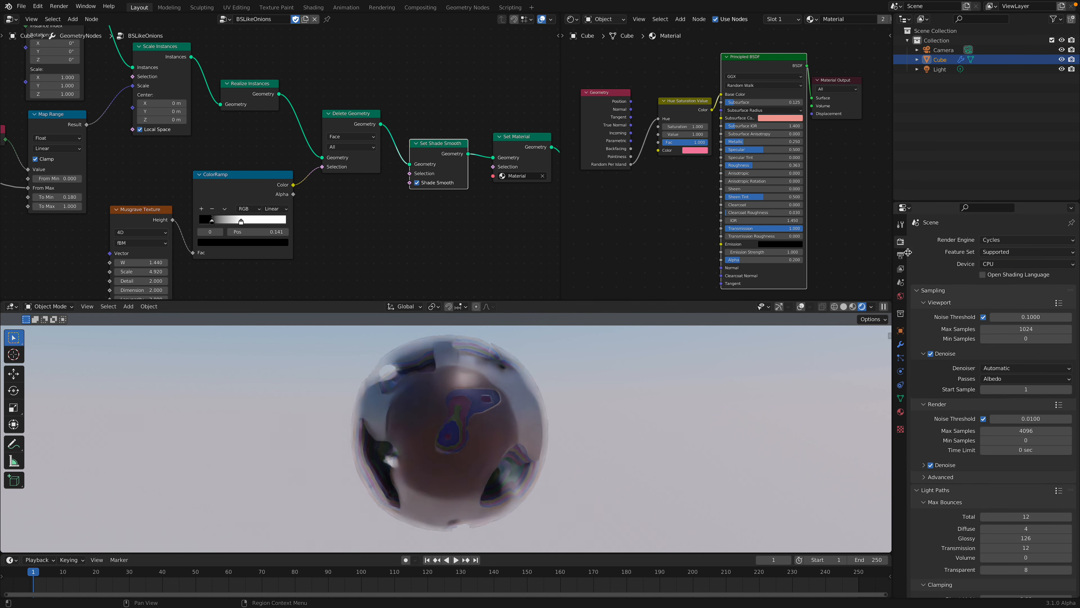
scroll(1002, 526, down, 4)
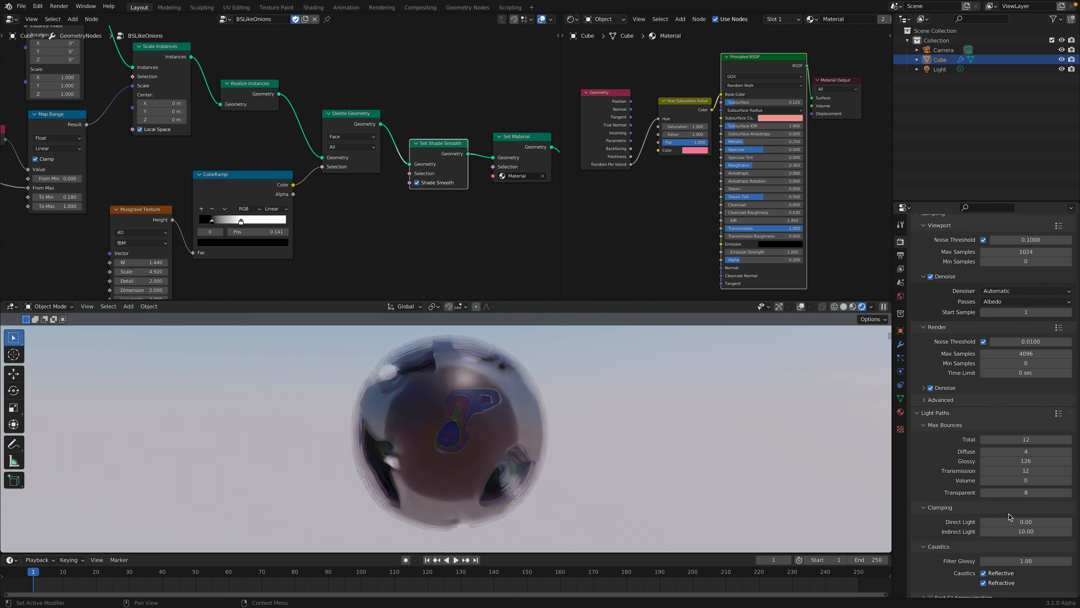
click(1023, 460)
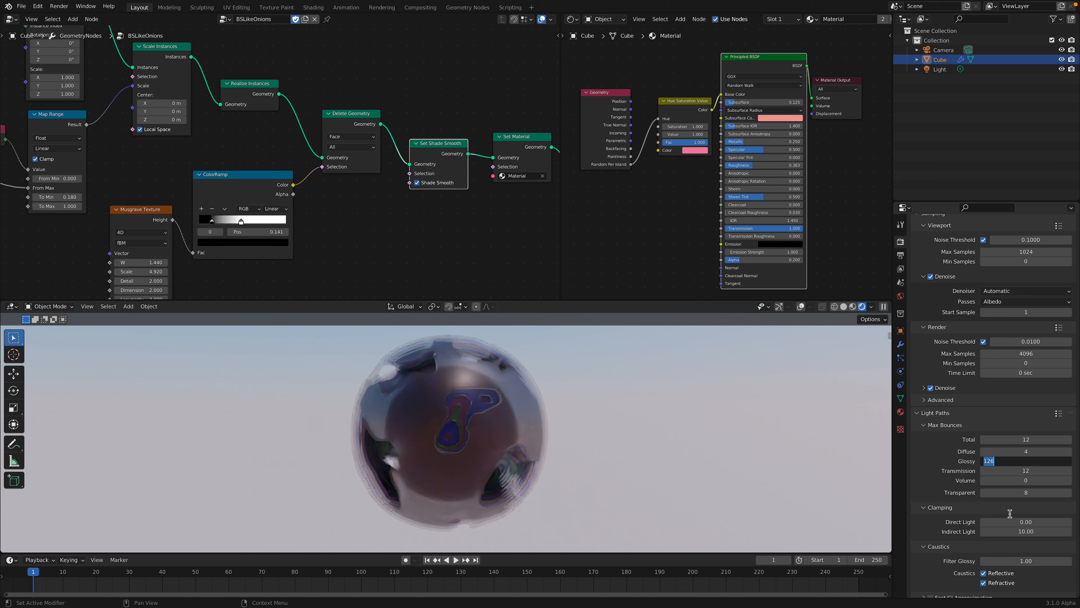
text(35)
key(Return)
key(ctrl+s)
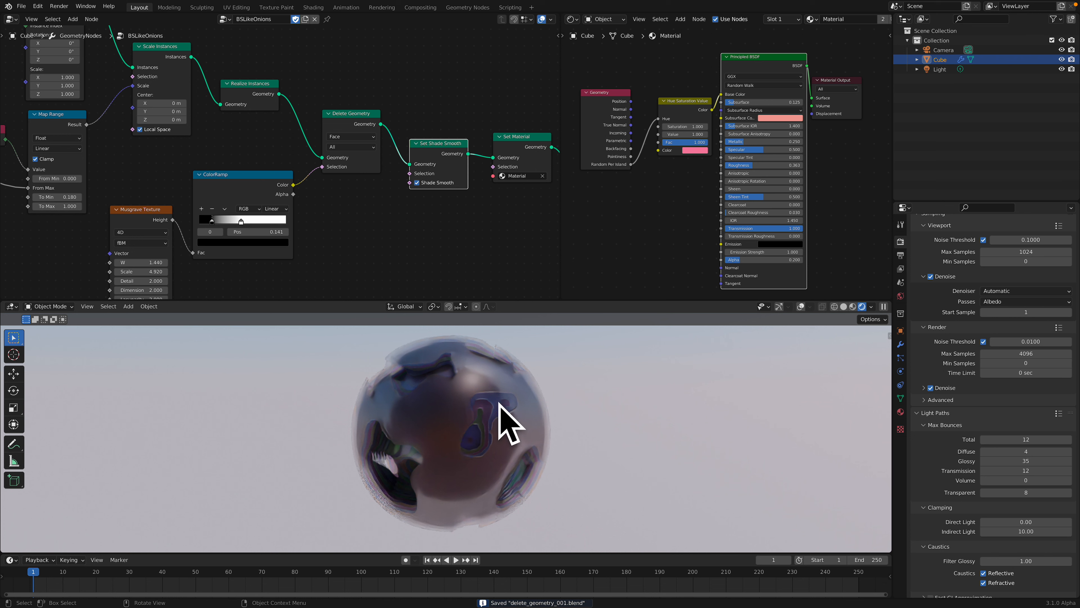
- Set the shell count Value node to 10 and the Principled BSDF's Alpha to 1, and save the file
middle_drag(89, 102, 211, 106)
middle_drag(40, 71, 365, 159)
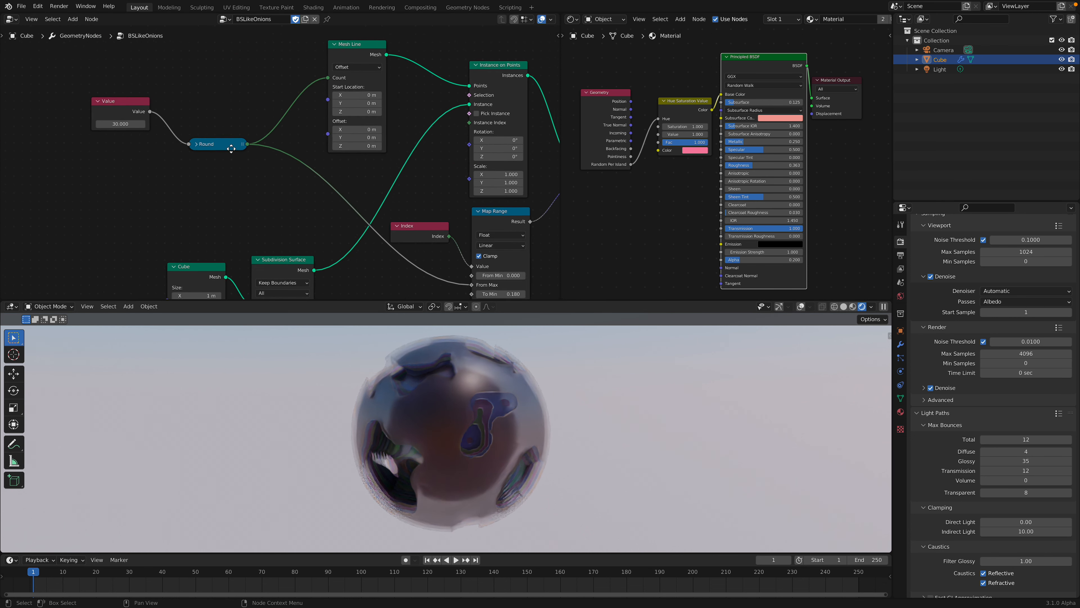
key(Return)
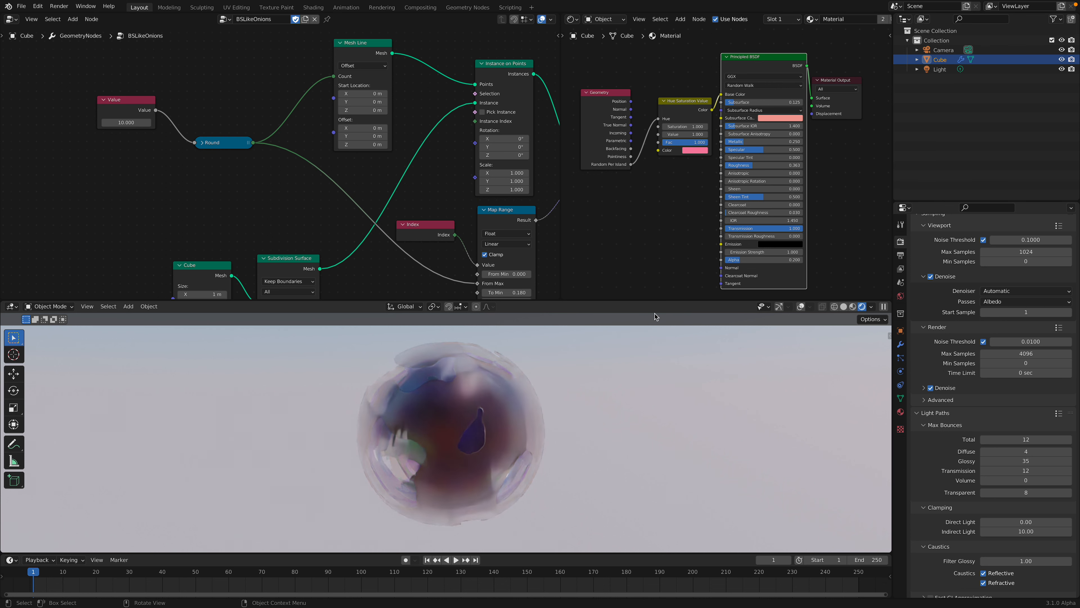
drag(741, 260, 802, 260)
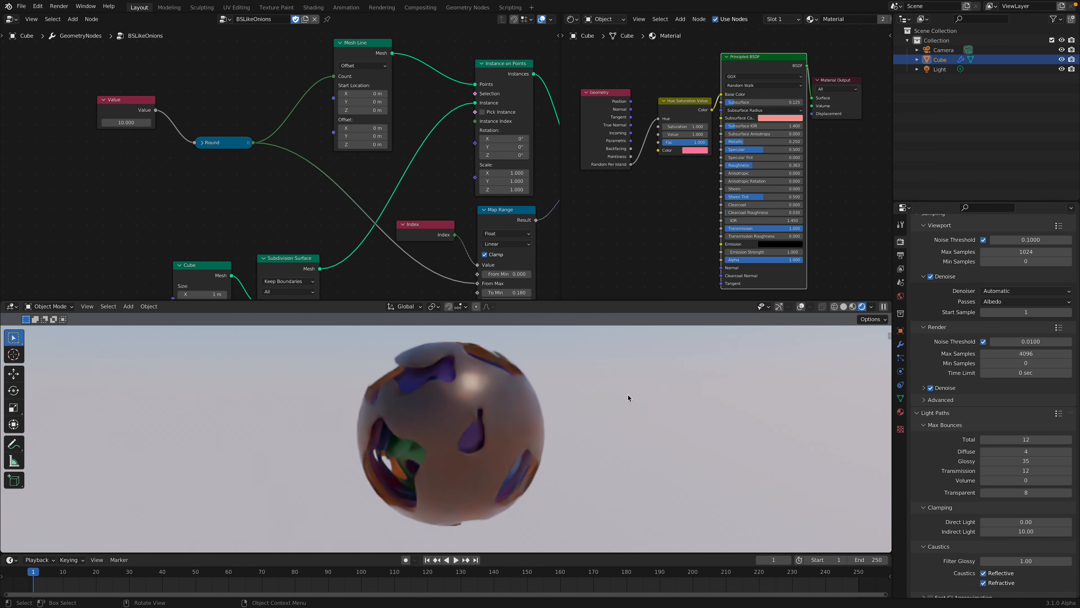
middle_drag(627, 395, 649, 400)
key(super+s)
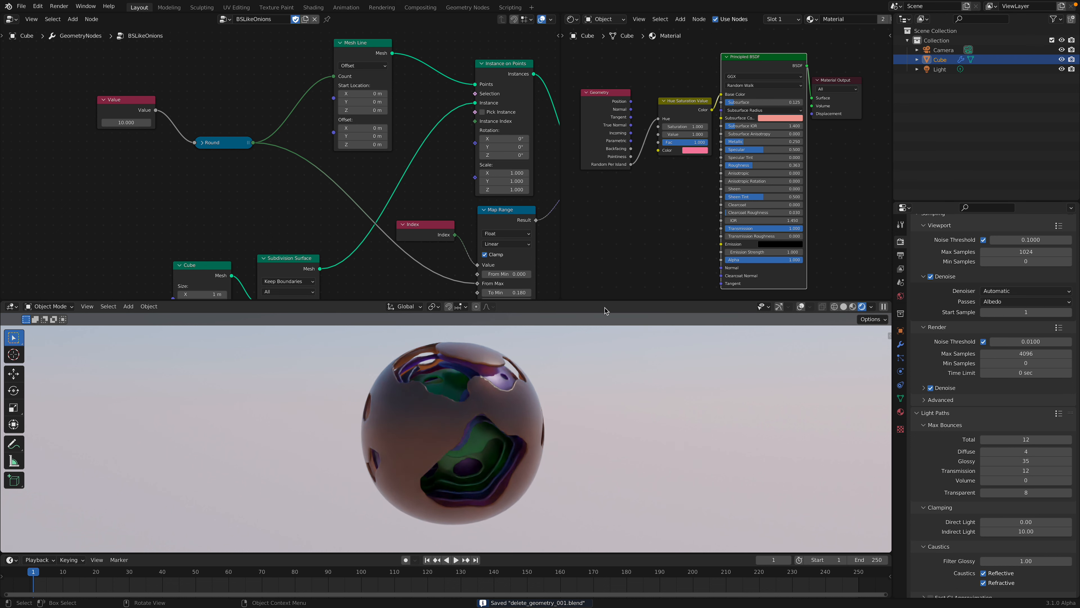
mouse_move(471, 421)
middle_down()
mouse_move(513, 406)
mouse_move(476, 423)
middle_up()
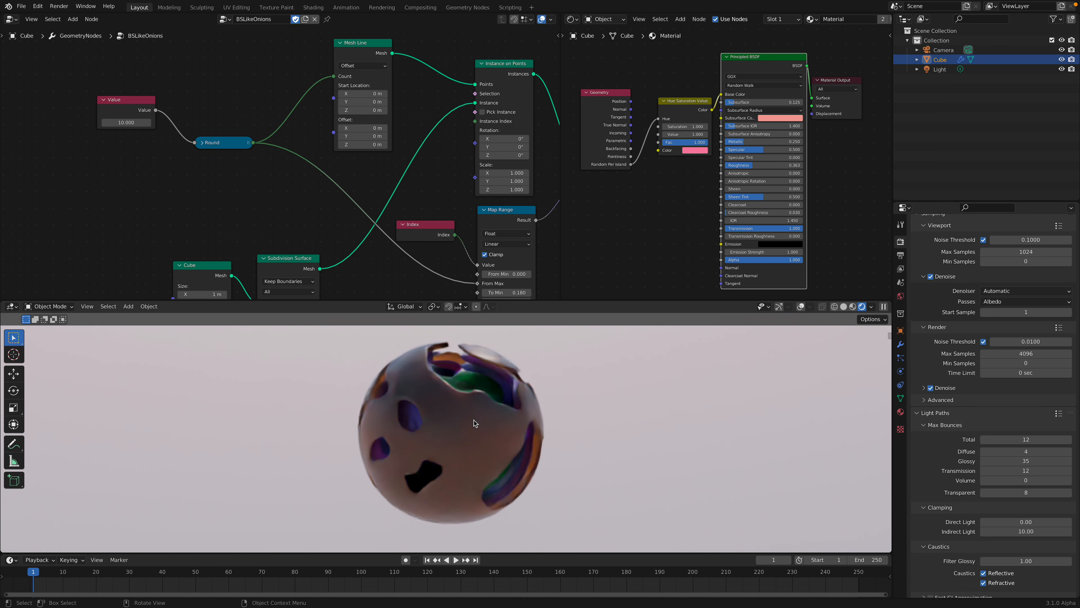
key(ctrl+s)
- Add a point light inside the sphere and set its power to about 314 W
key(shift+a)
mouse_move(569, 531)
click(621, 530)
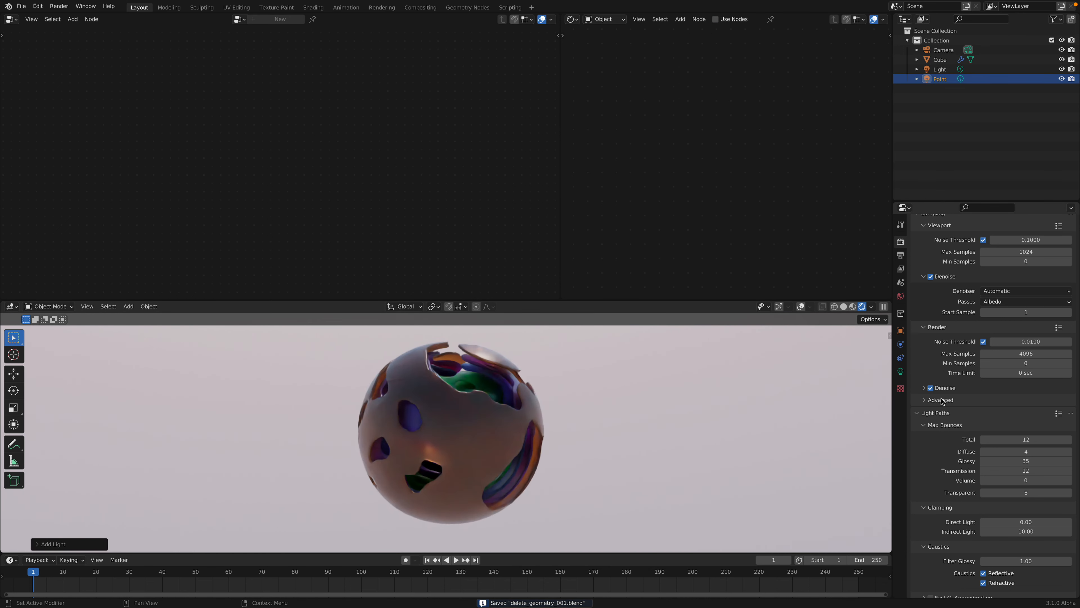
click(901, 372)
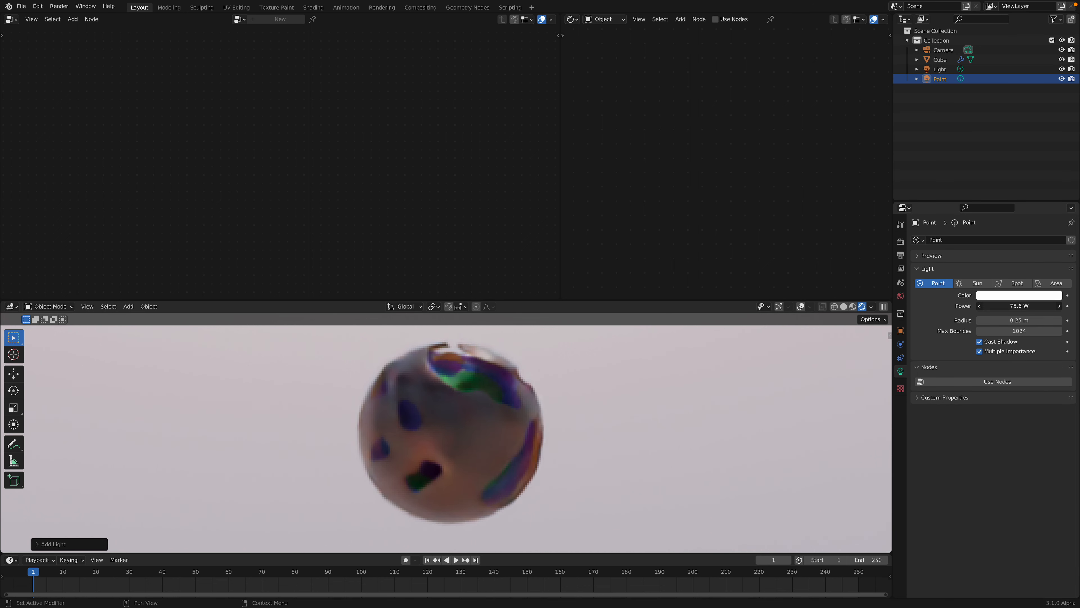
drag(1019, 306, 1029, 306)
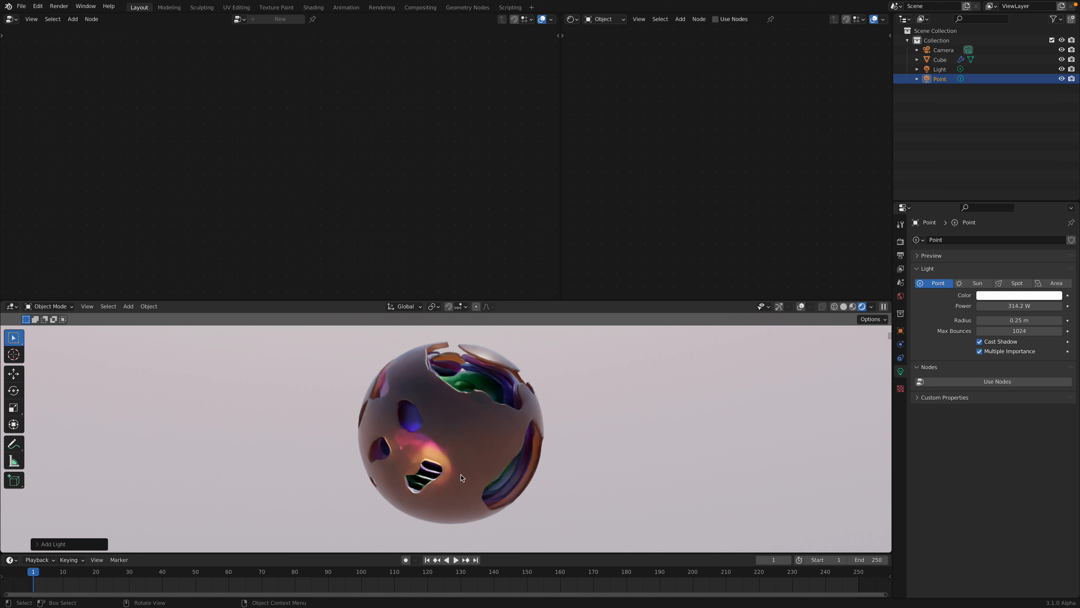
- Move the point light away from the sphere's centre towards its outer side
middle_drag(412, 436, 496, 418)
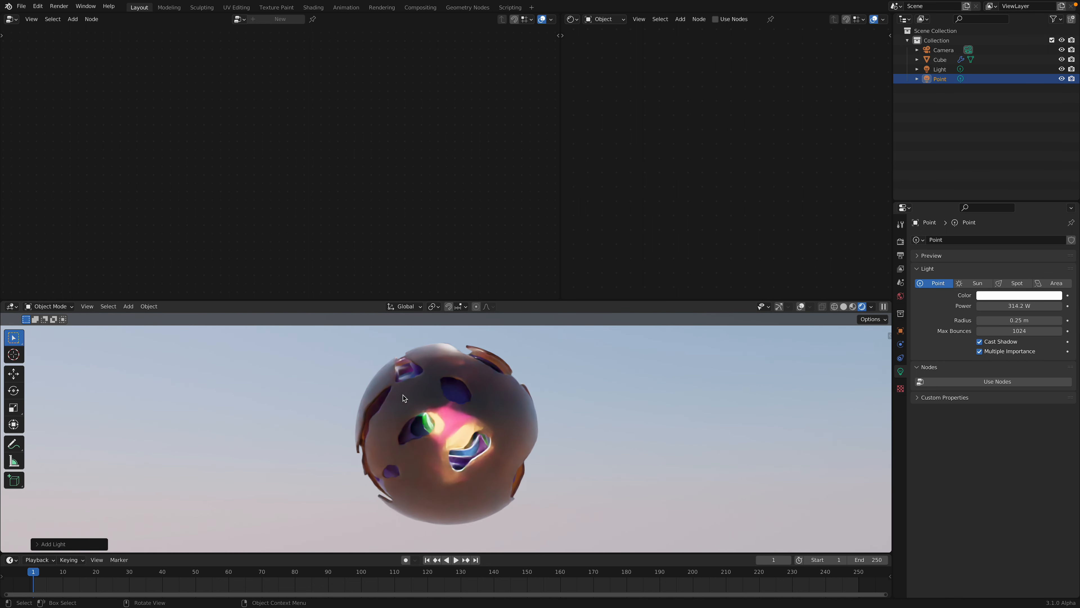
key(g)
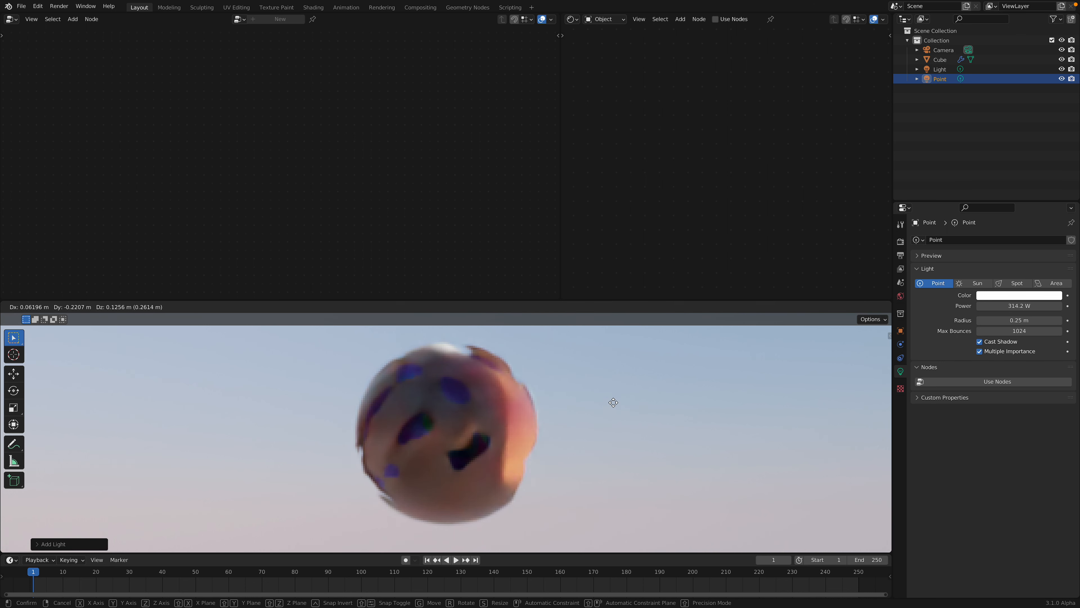
click(602, 410)
- Delete the point light and save the file
key(x)
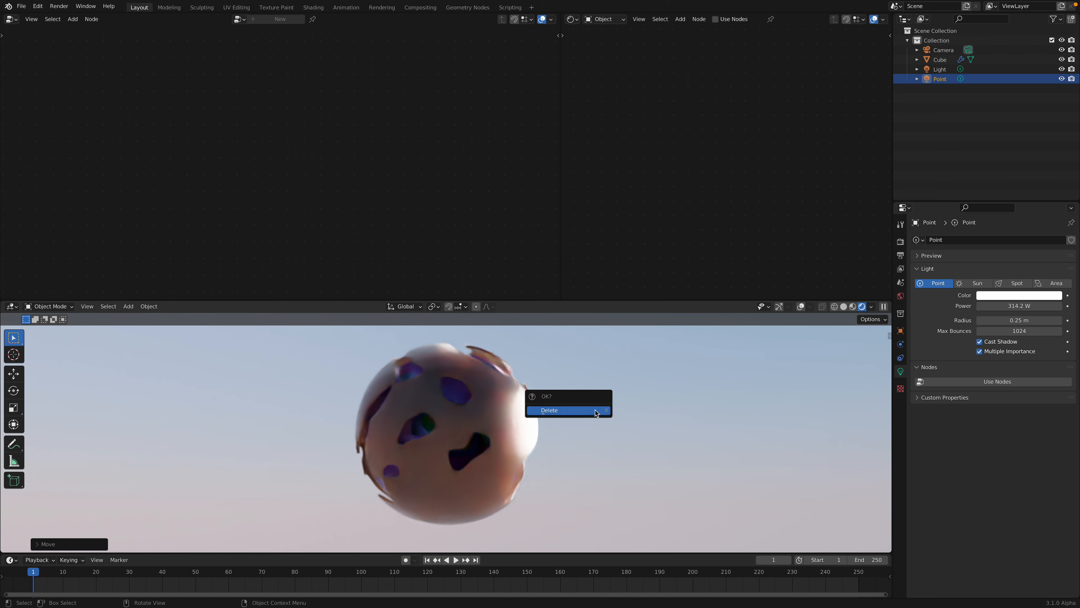
click(595, 410)
key(ctrl+s)
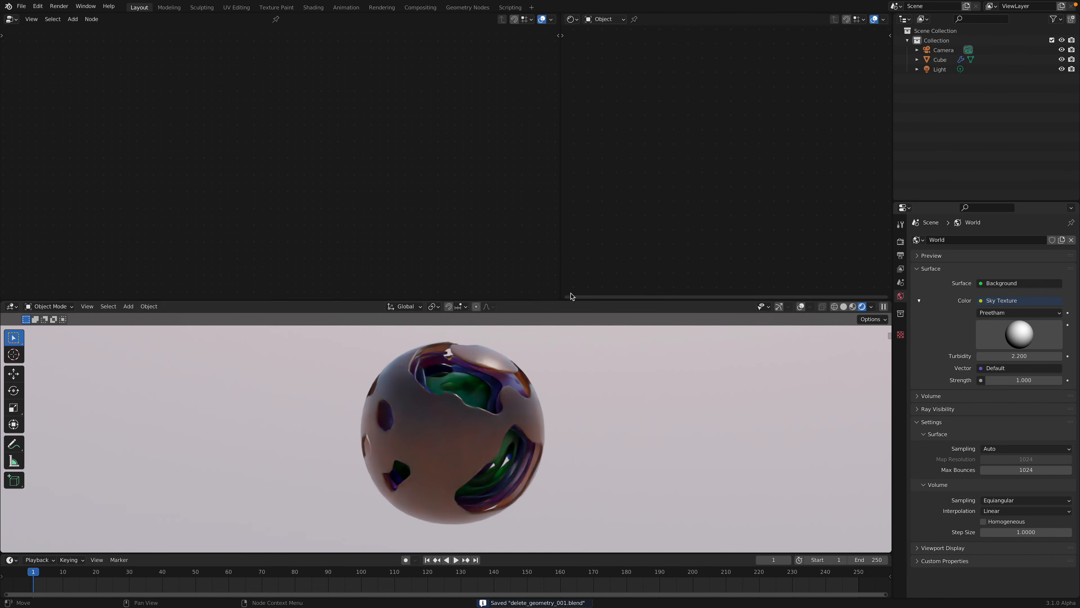
- Reselect the sphere and merge the two node areas back into a single geometry node editor
click(501, 376)
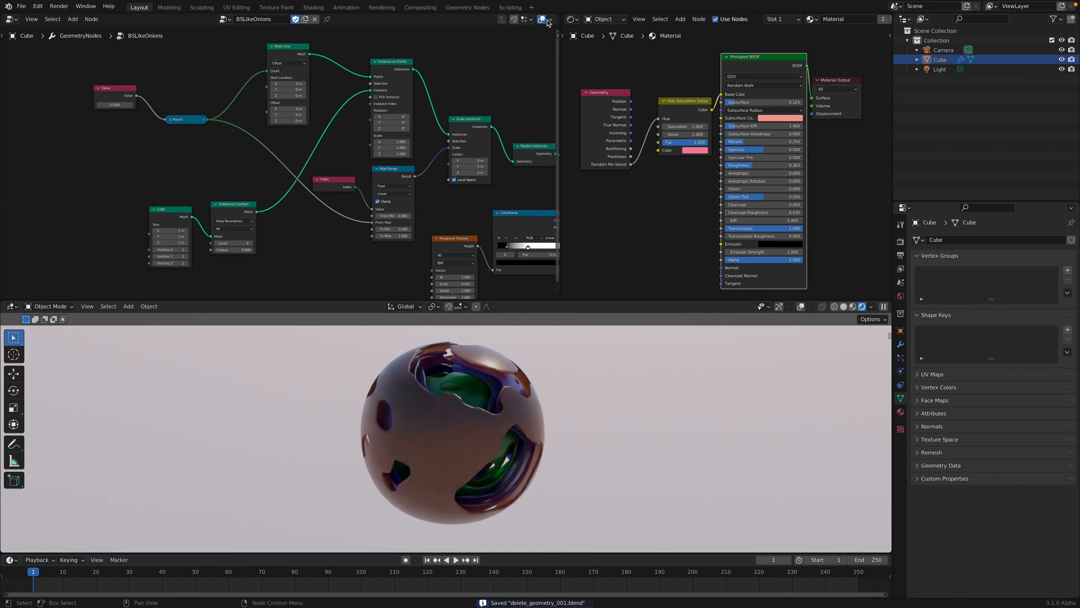
drag(557, 14, 630, 112)
- Set the Musgrave Texture's W value to 2.5
scroll(562, 166, up, 4)
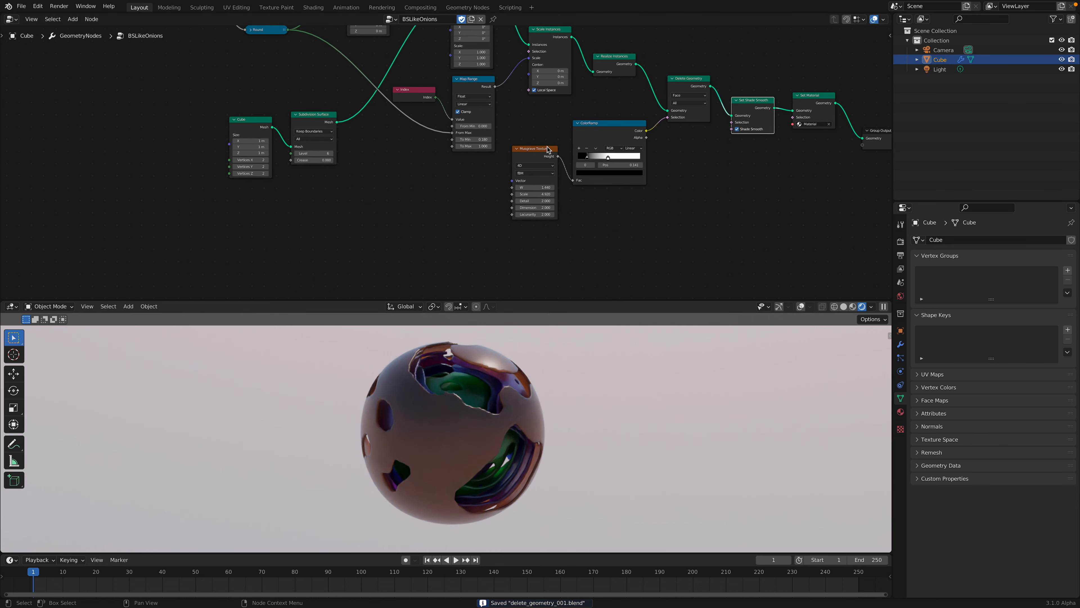
click(570, 212)
text(2.5)
key(Return)
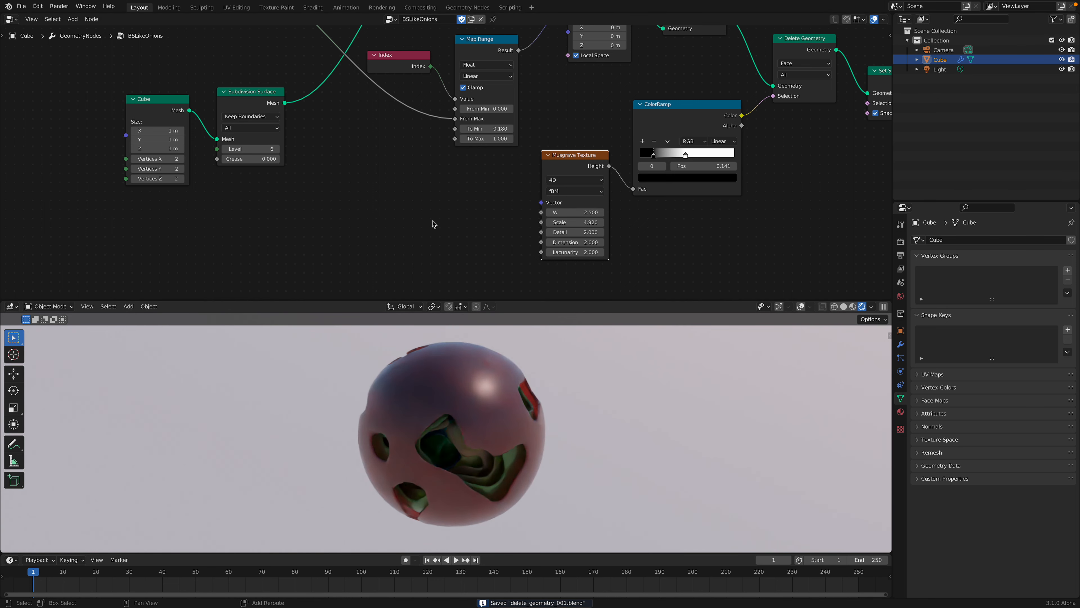
- Add a Voronoi Texture node beside the Musgrave Texture and connect its Distance output to the ColorRamp's Fac input
key(shift+a)
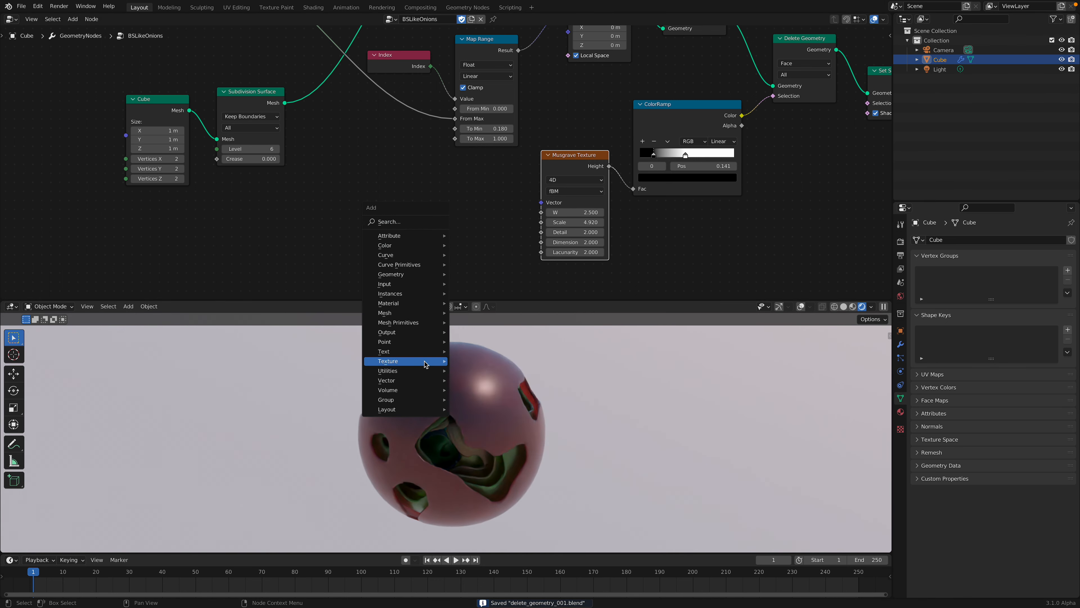
mouse_move(425, 364)
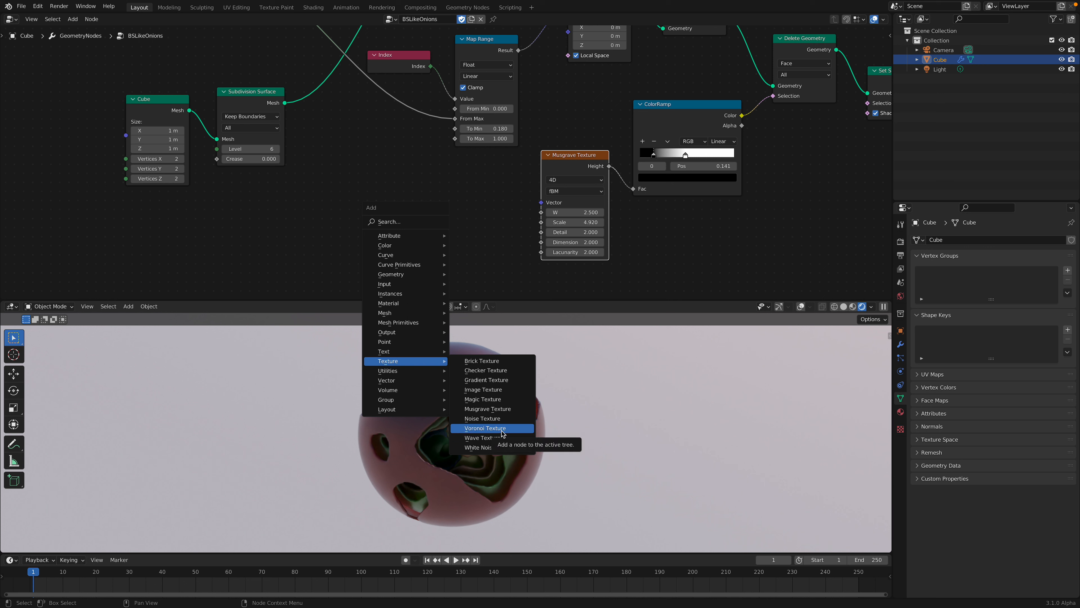
click(489, 428)
click(427, 165)
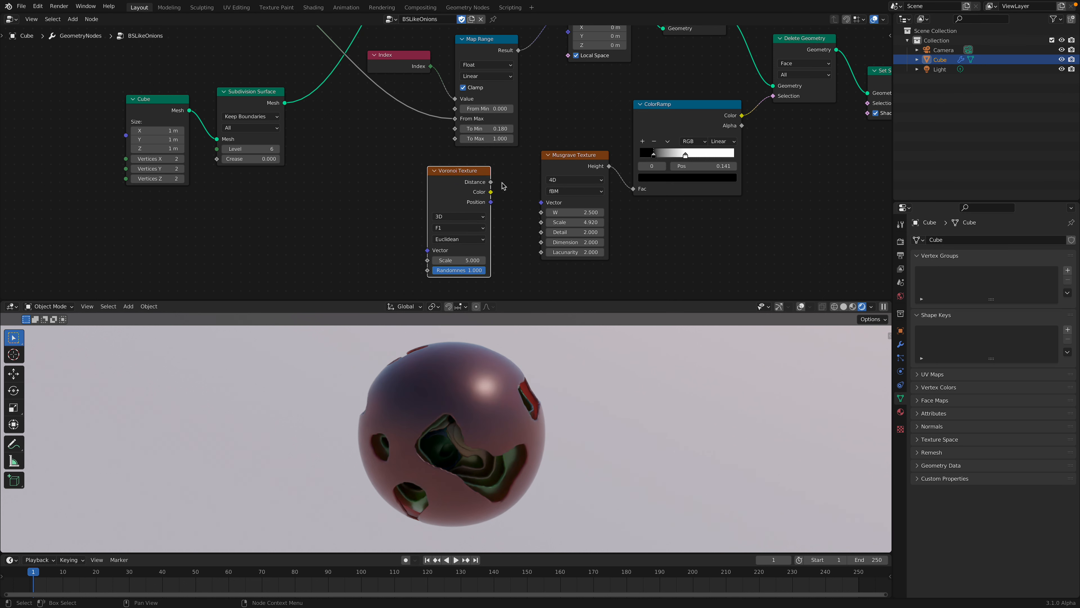
mouse_move(492, 182)
mouse_down()
mouse_move(565, 181)
mouse_move(510, 190)
mouse_up()
mouse_move(636, 188)
mouse_down()
mouse_move(522, 182)
mouse_move(635, 190)
mouse_up()
click(494, 183)
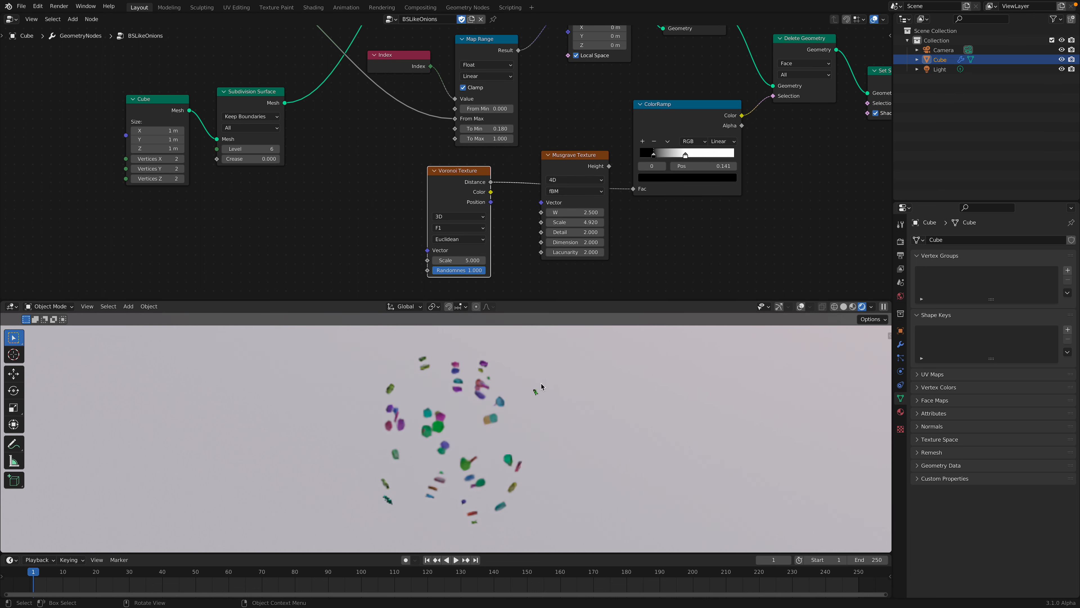
- Try a Voronoi Texture Scale of 18, settle on 5.9, and move the Musgrave Texture node out of the way below the ColorRamp
drag(463, 261, 551, 262)
click(468, 262)
text(18)
key(Return)
shift+drag(469, 261, 496, 261)
drag(456, 185, 439, 186)
drag(578, 170, 657, 245)
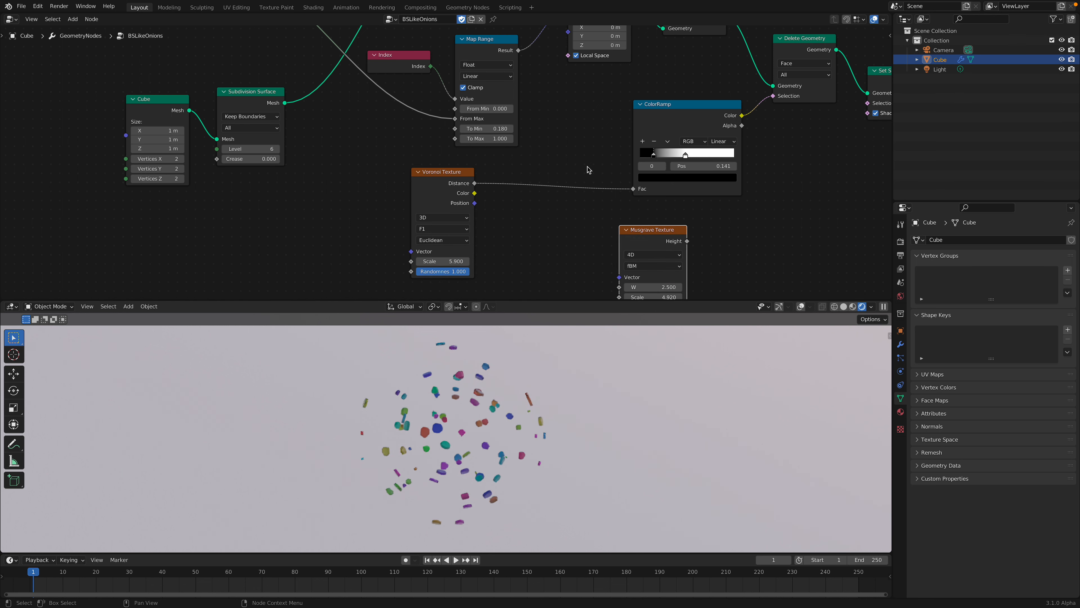
- Flip the ColorRamp with its white stop at 0.227 and set the Voronoi Texture's Scale to 7.7
drag(709, 155, 661, 156)
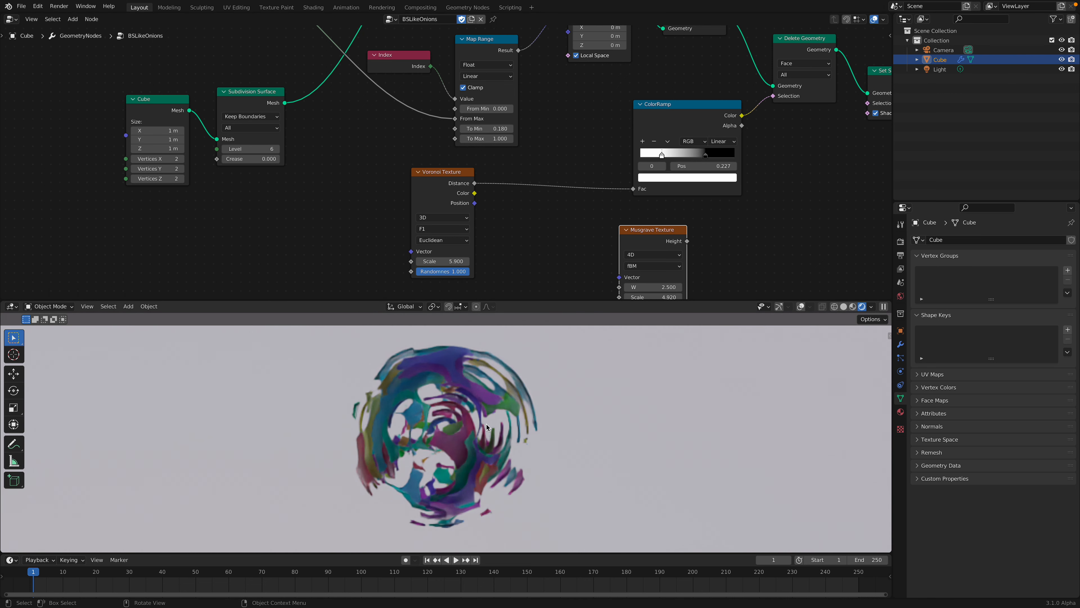
mouse_move(444, 260)
mouse_down()
mouse_move(481, 260)
mouse_move(454, 260)
mouse_up()
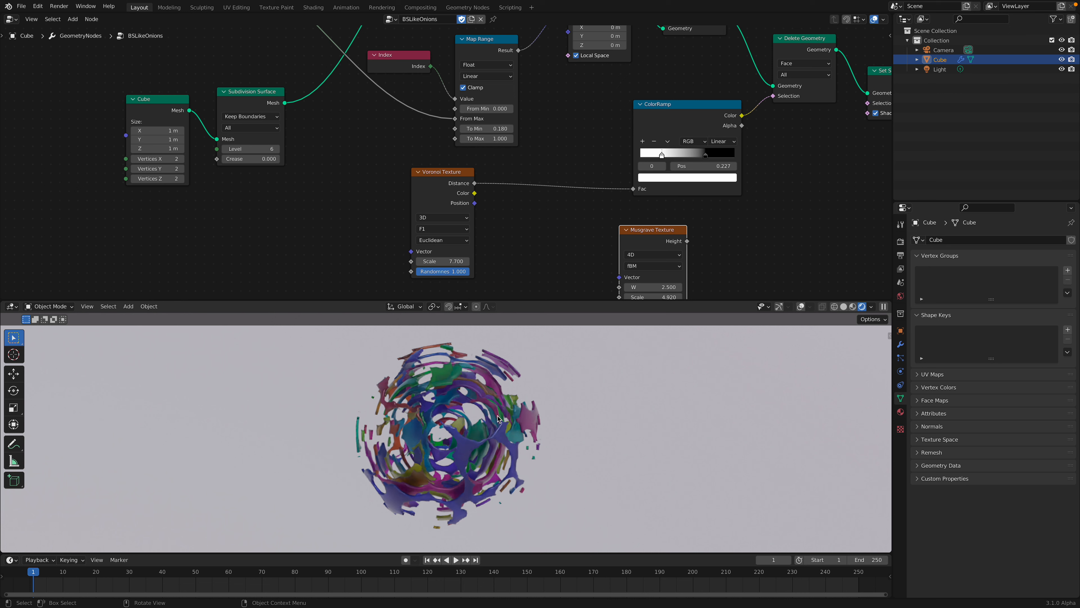
- Examine the fragmented shells from other angles and move the Voronoi Texture node closer to the ColorRamp
middle_drag(474, 440, 471, 390)
middle_drag(571, 393, 485, 420)
drag(446, 253, 484, 242)
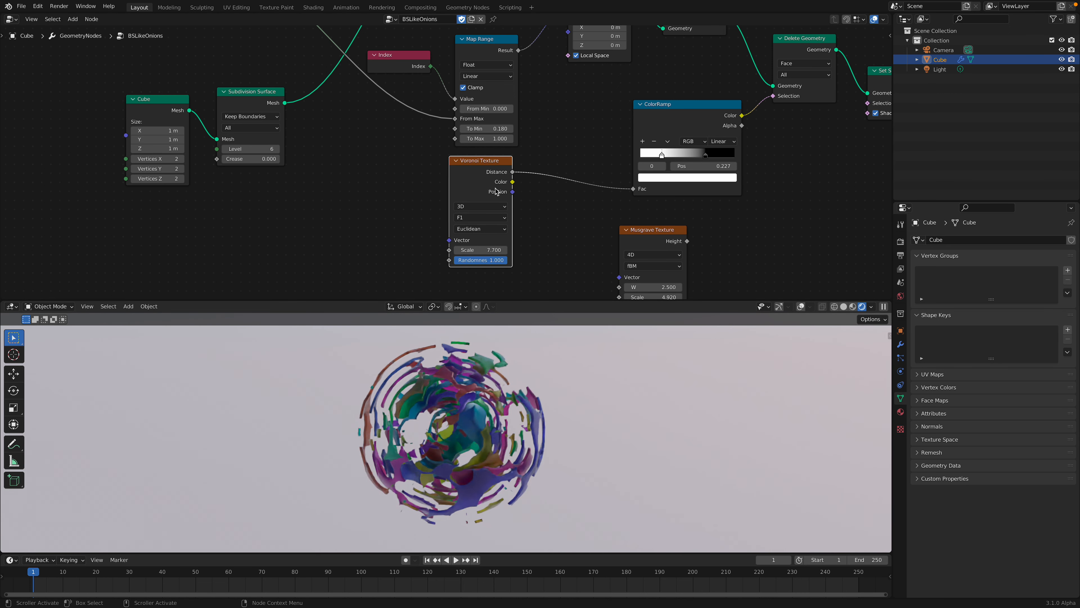
- Connect the Voronoi Texture's Color output to the ColorRamp's Fac input and set the texture's Scale to 17.44
drag(513, 186, 634, 189)
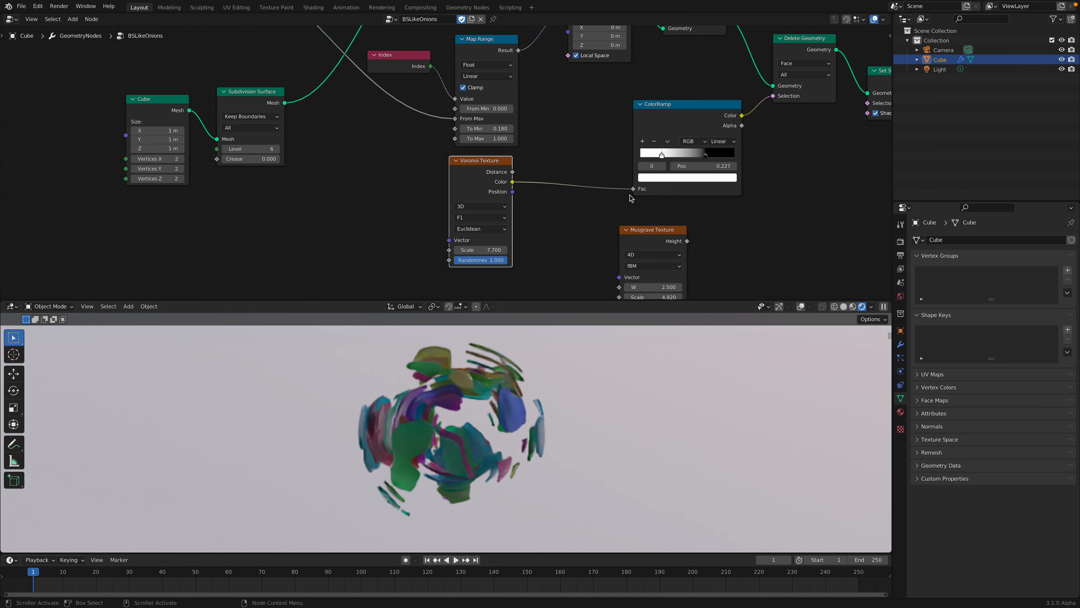
middle_drag(549, 451, 561, 464)
double_click(495, 252)
text(1)
key(Return)
drag(487, 252, 575, 252)
middle_drag(512, 389, 596, 426)
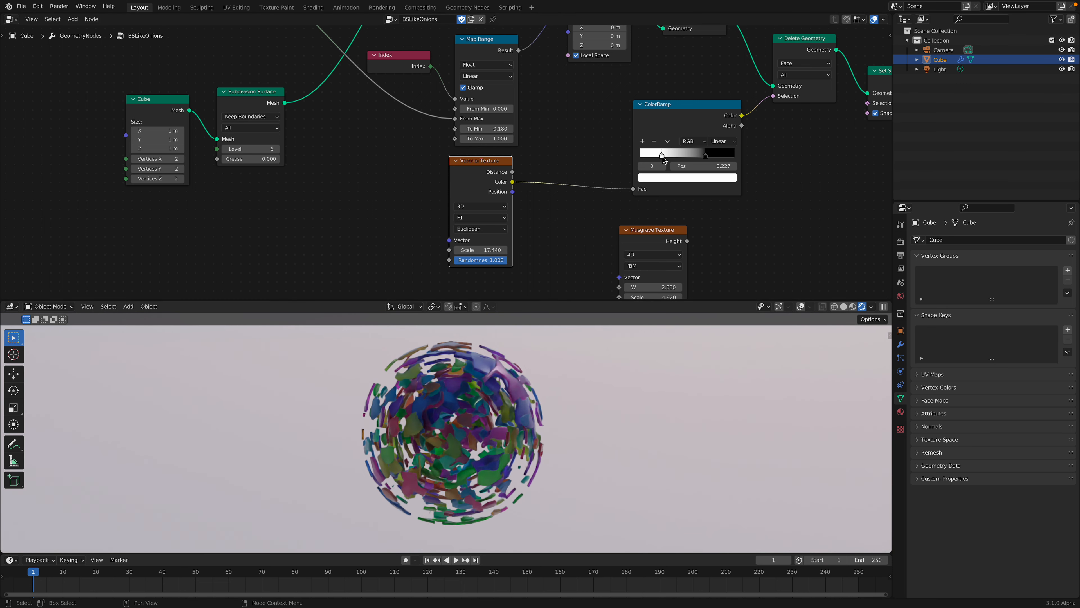
- Flip the ColorRamp with its white stop at 0.62 and switch the Voronoi Texture to 4D with W at 1.66
mouse_move(705, 155)
mouse_down()
mouse_move(664, 156)
mouse_move(703, 159)
mouse_up()
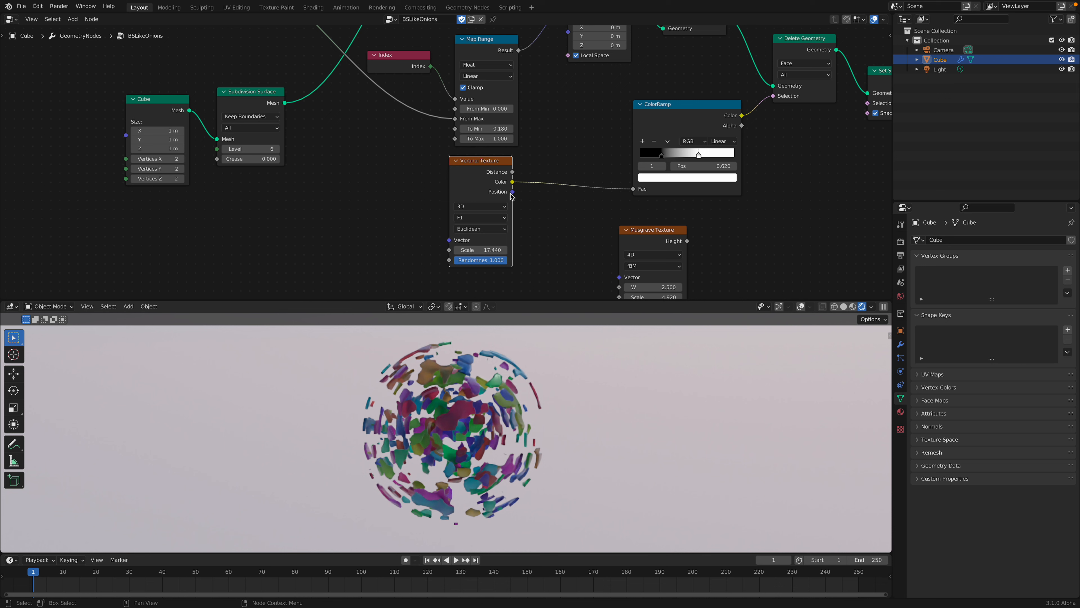
click(502, 207)
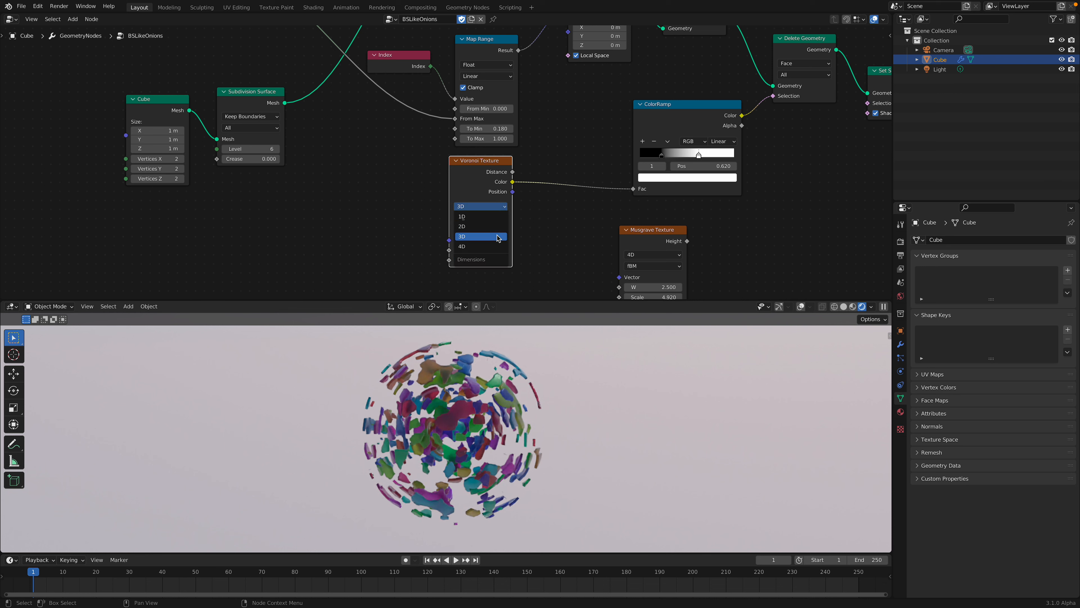
click(498, 247)
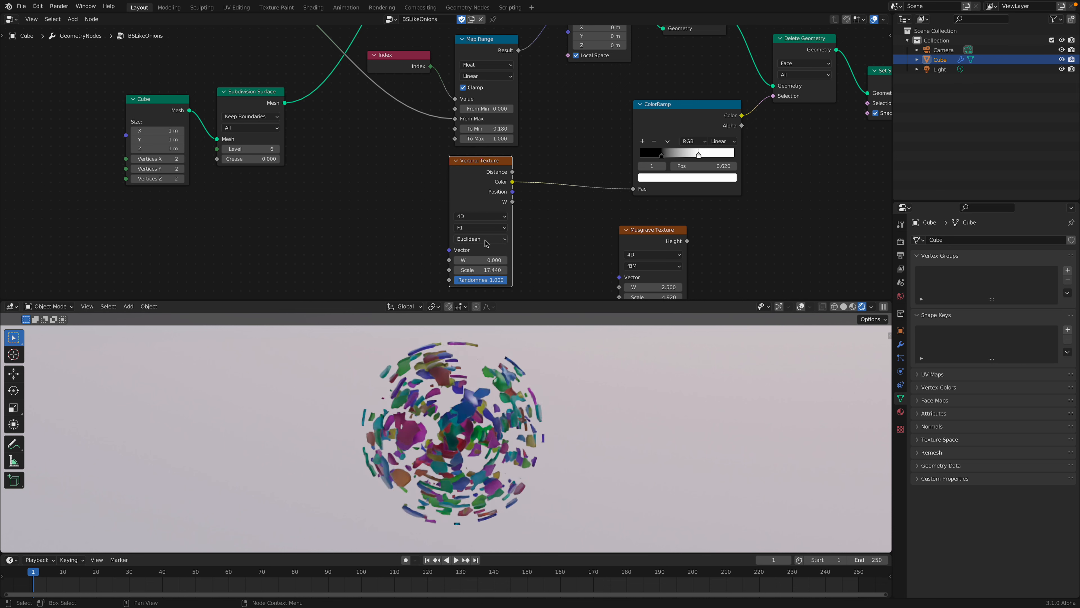
mouse_move(480, 260)
mouse_down()
mouse_move(506, 260)
mouse_move(475, 263)
mouse_up()
drag(488, 194, 537, 189)
click(533, 211)
click(533, 252)
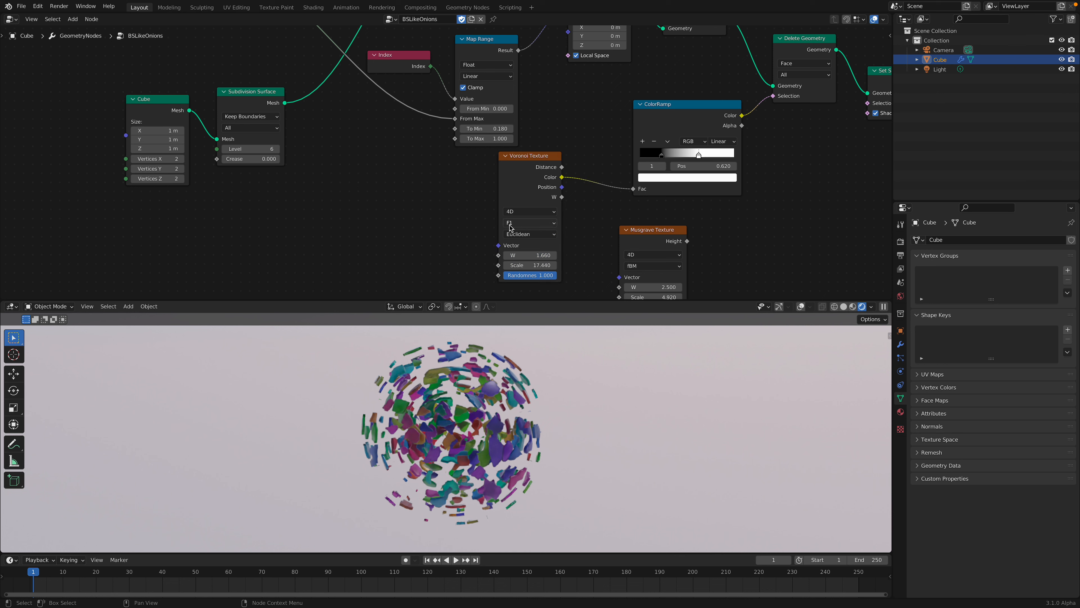
- Set the Voronoi Texture to F2 with Scale 6 and Randomness 0.271, saving the file along the way
click(532, 223)
click(536, 243)
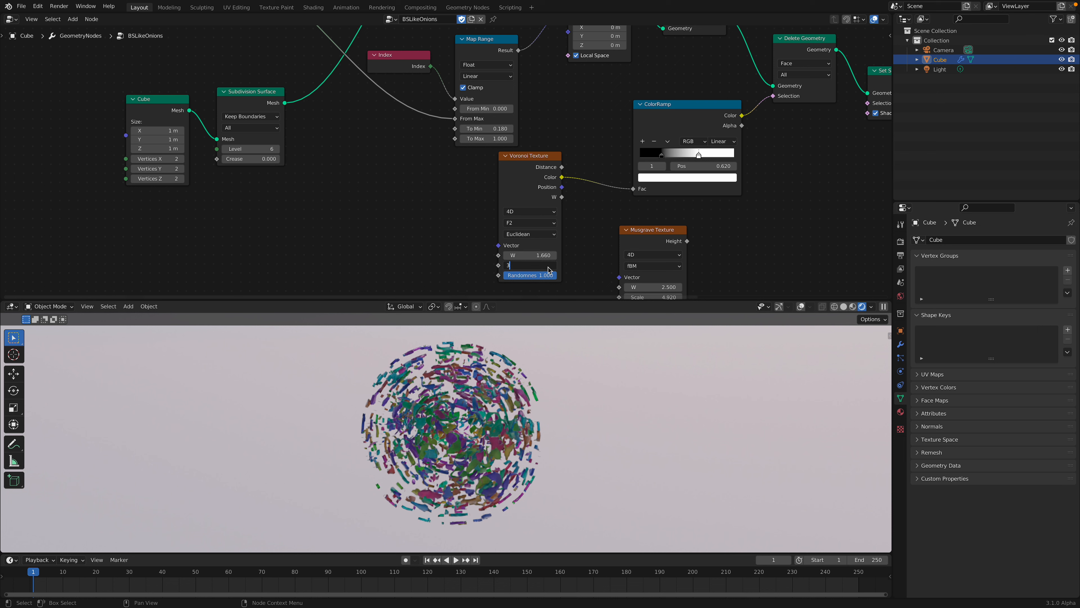
key(Return)
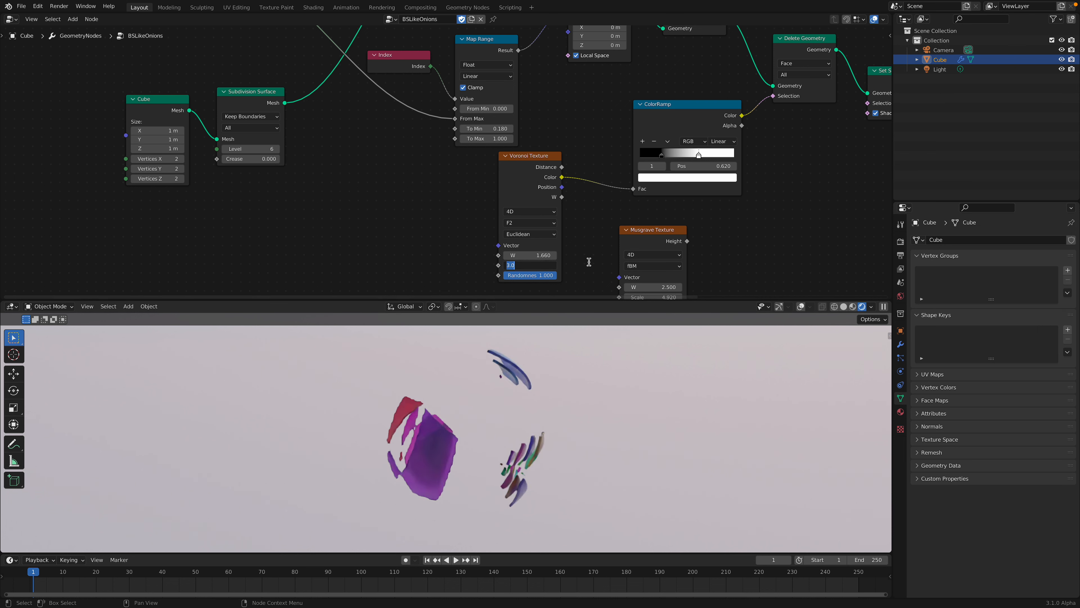
key(Return)
key(ctrl+s)
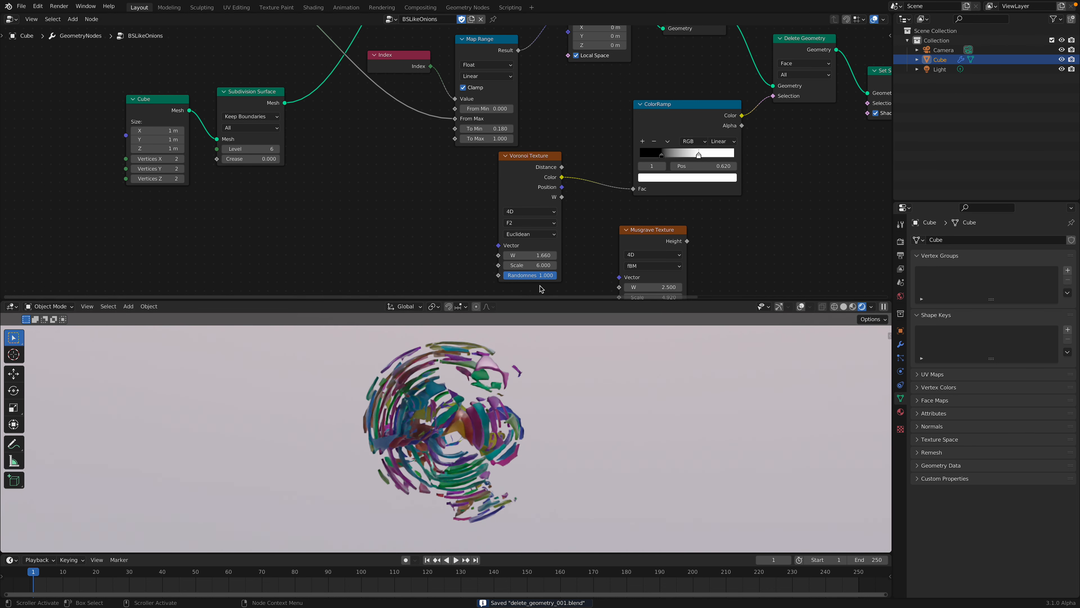
drag(529, 275, 488, 275)
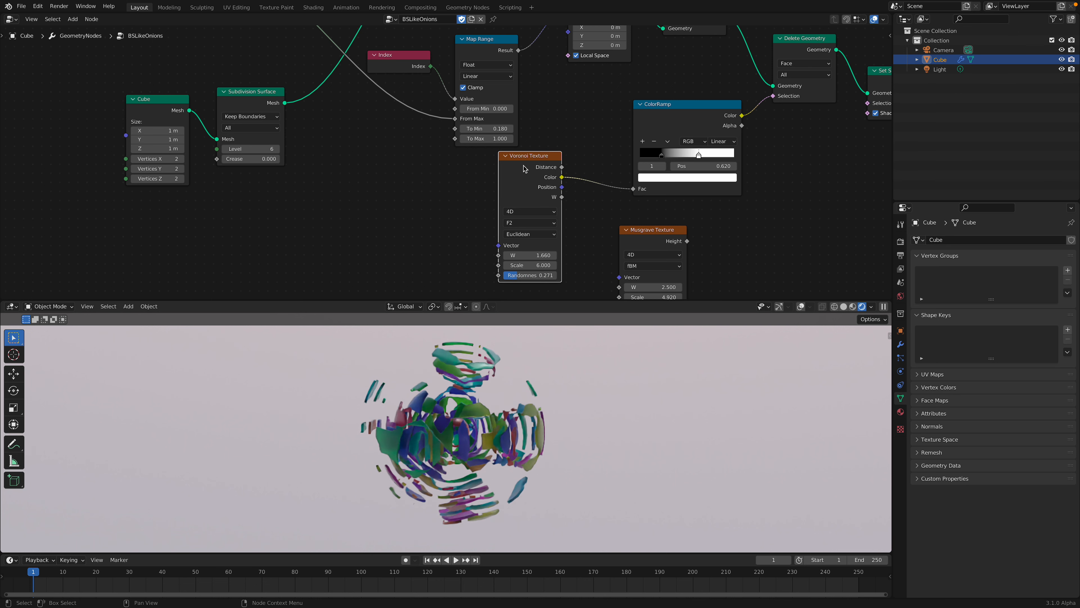
- Switch the 3D viewport to solid shading and delete the Voronoi Texture node
click(844, 307)
key(x)
click(8, 6)
click(19, 18)
click(464, 185)
- Add a Noise Texture node below the Map Range and connect its Color output to the ColorRamp's Fac input
key(shift+a)
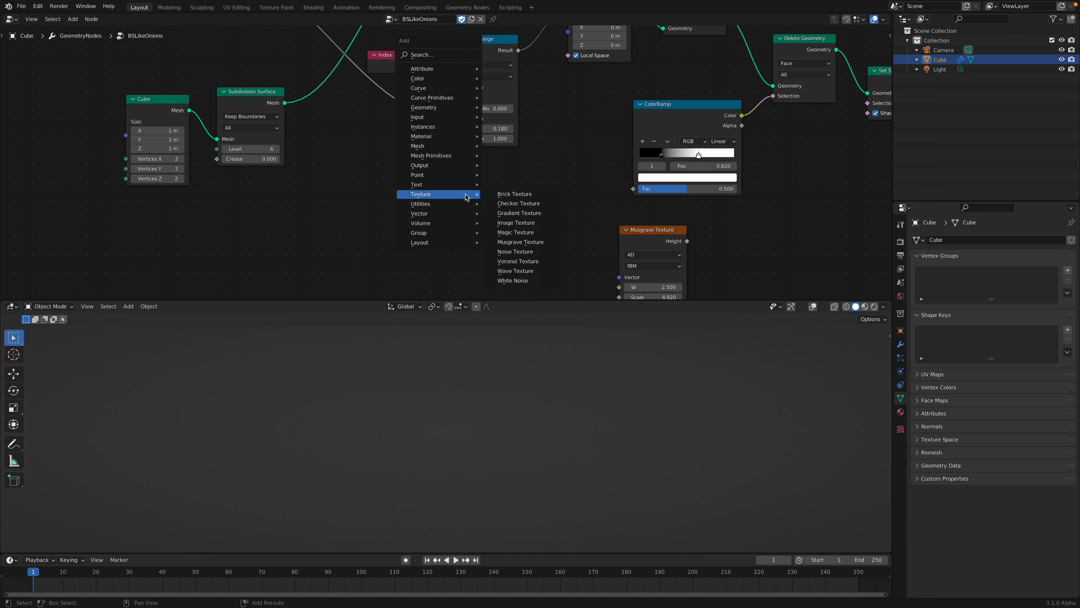
click(443, 58)
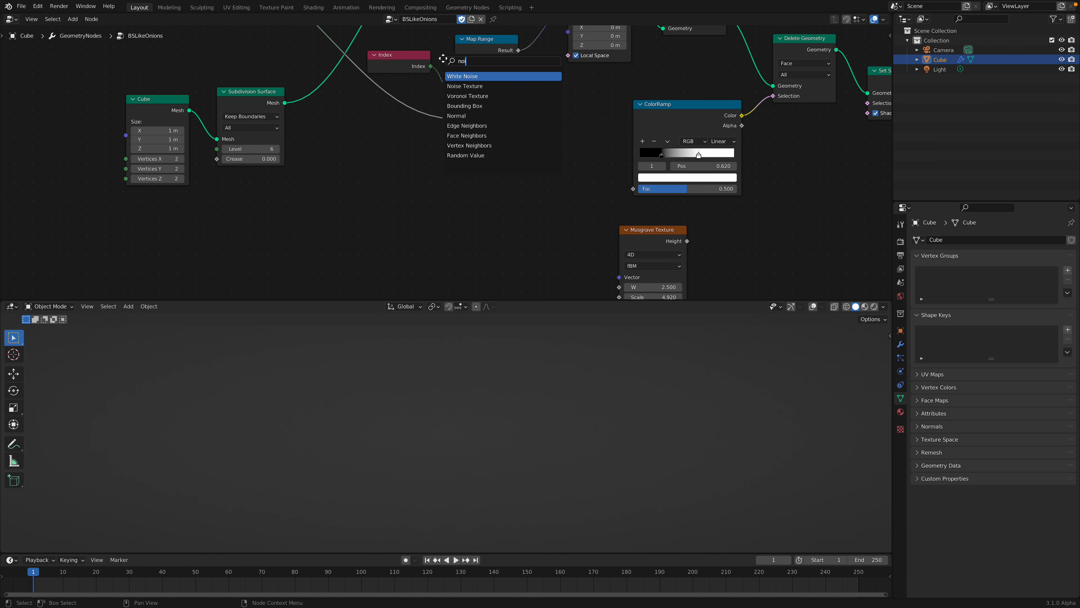
key(shift+a)
click(487, 190)
text(noise)
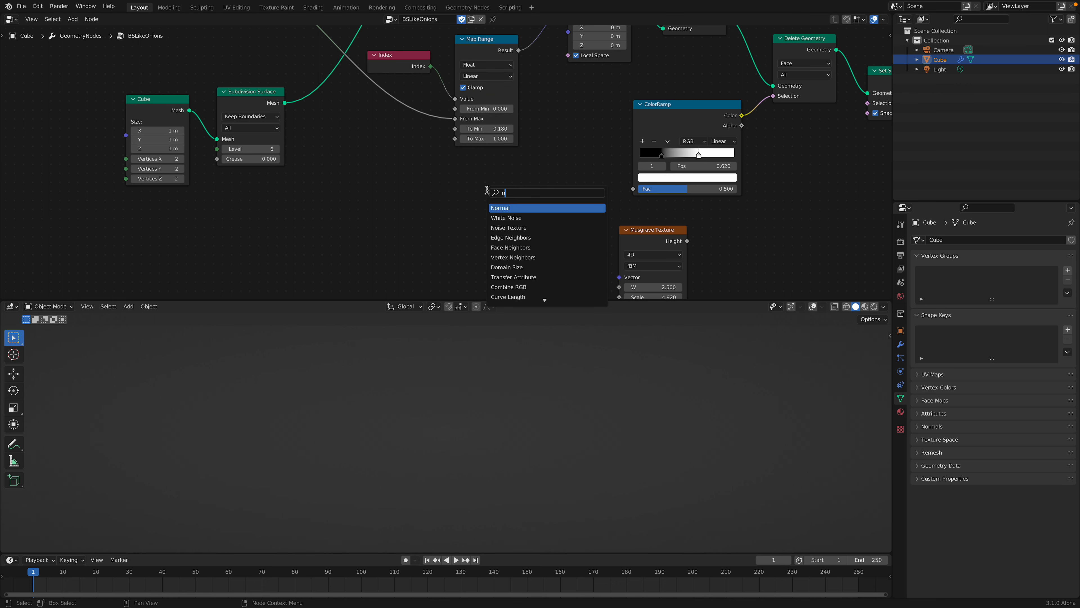
key(Return)
click(555, 211)
key(ctrl+s)
drag(552, 217, 632, 189)
drag(651, 231, 680, 221)
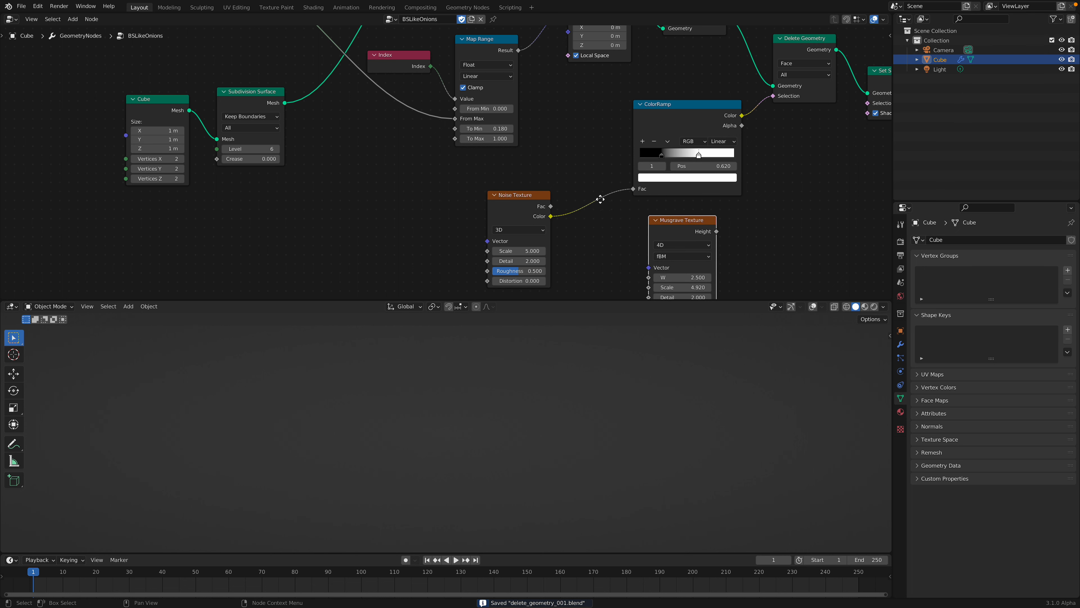
- Set the Noise Texture's Scale to 2 and drive the ColorRamp from its Fac output instead of Color
middle_drag(602, 207, 582, 175)
double_click(509, 220)
text(2)
key(Return)
mouse_move(531, 174)
mouse_down()
mouse_move(613, 157)
mouse_move(524, 165)
mouse_up()
scroll(559, 192, down, 2)
- Show the viewport overlays and gizmos, move the ColorRamp's black stop to 0.505, and save the file
click(812, 306)
click(791, 306)
drag(615, 111, 620, 141)
click(572, 166)
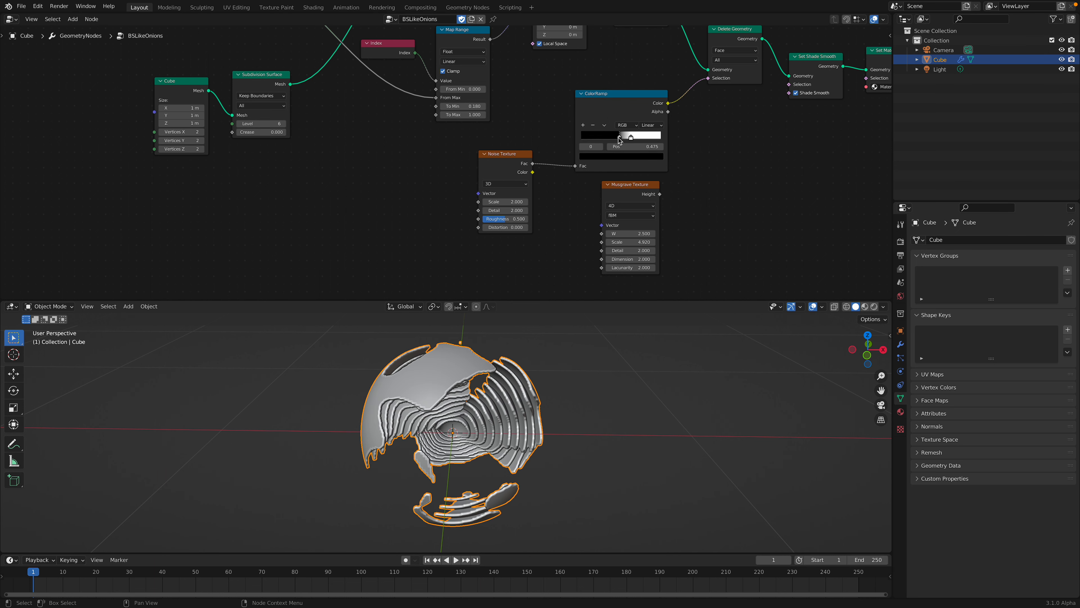
drag(624, 140, 626, 140)
mouse_move(489, 447)
middle_down()
mouse_move(554, 444)
mouse_move(494, 430)
middle_up()
key(ctrl+s)
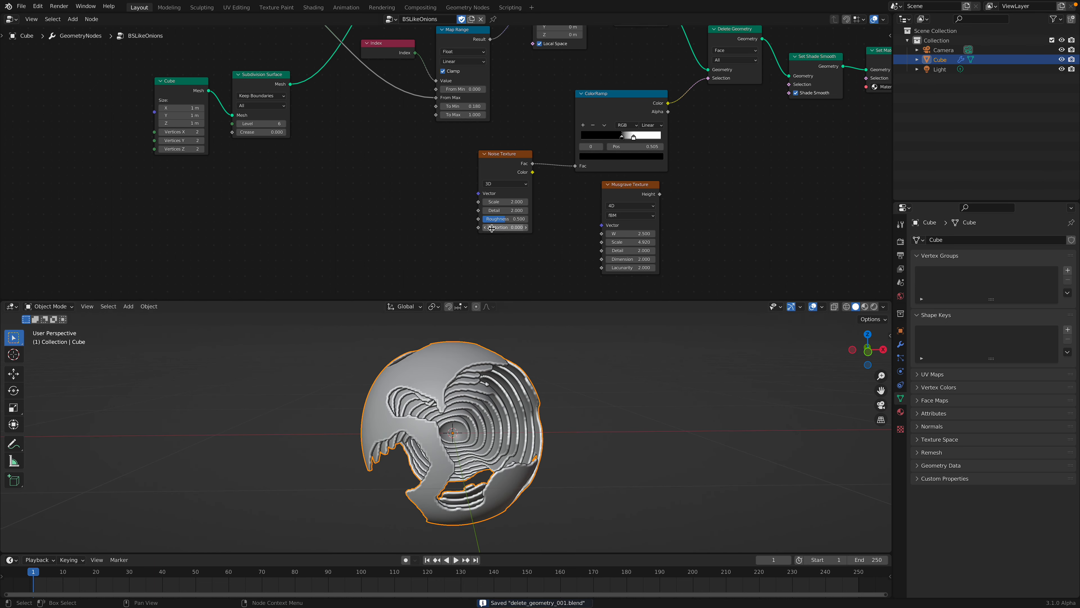
- Set the Noise Texture's Scale to 9.4, save the file, and move the Musgrave Texture node below the Cube node
key(Return)
drag(516, 202, 548, 202)
middle_drag(505, 200, 466, 209)
middle_drag(557, 406, 513, 418)
key(ctrl+s)
drag(592, 196, 302, 177)
- Try a new Map Range node instead of the ColorRamp, linking the Noise Texture's Fac through it to Delete Geometry's Selection
key(shift+a)
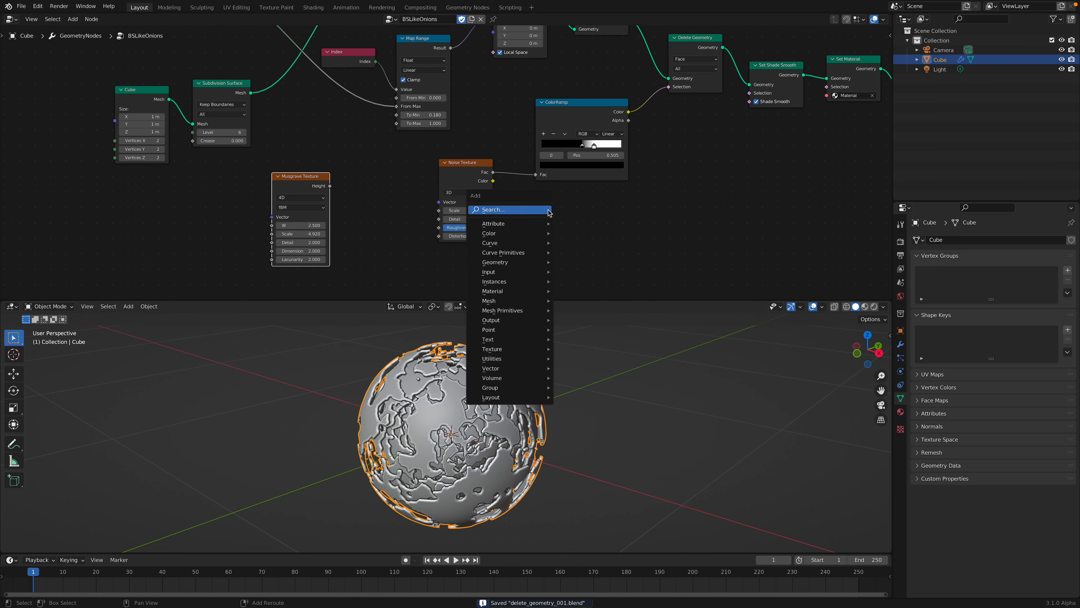
text(map)
key(Return)
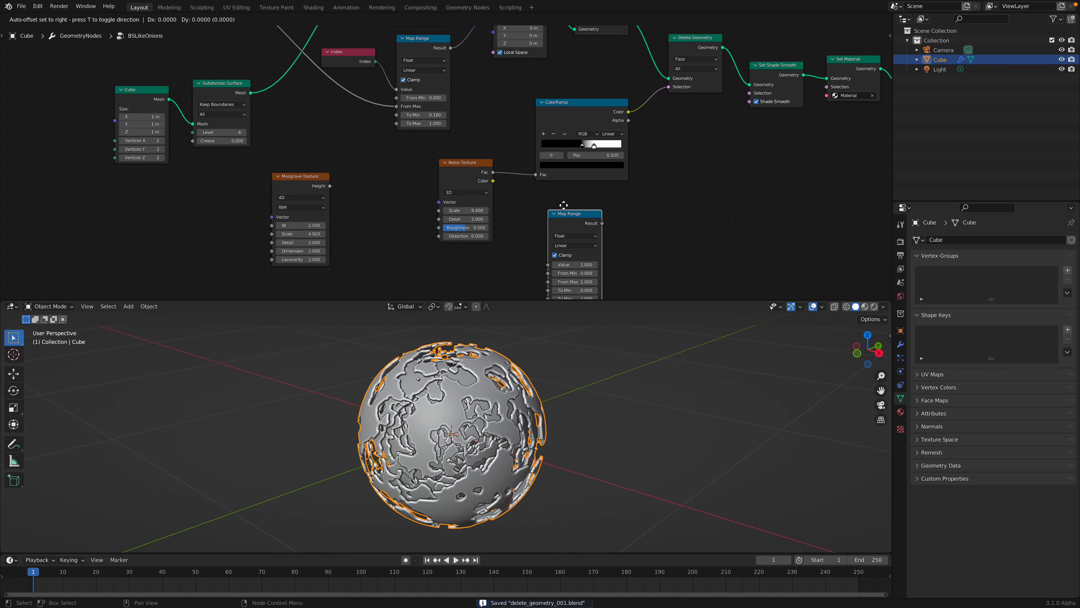
click(574, 204)
middle_drag(574, 204, 576, 166)
key(ctrl+s)
drag(495, 134, 536, 163)
drag(582, 220, 580, 218)
middle_drag(615, 176, 599, 193)
drag(596, 187, 653, 66)
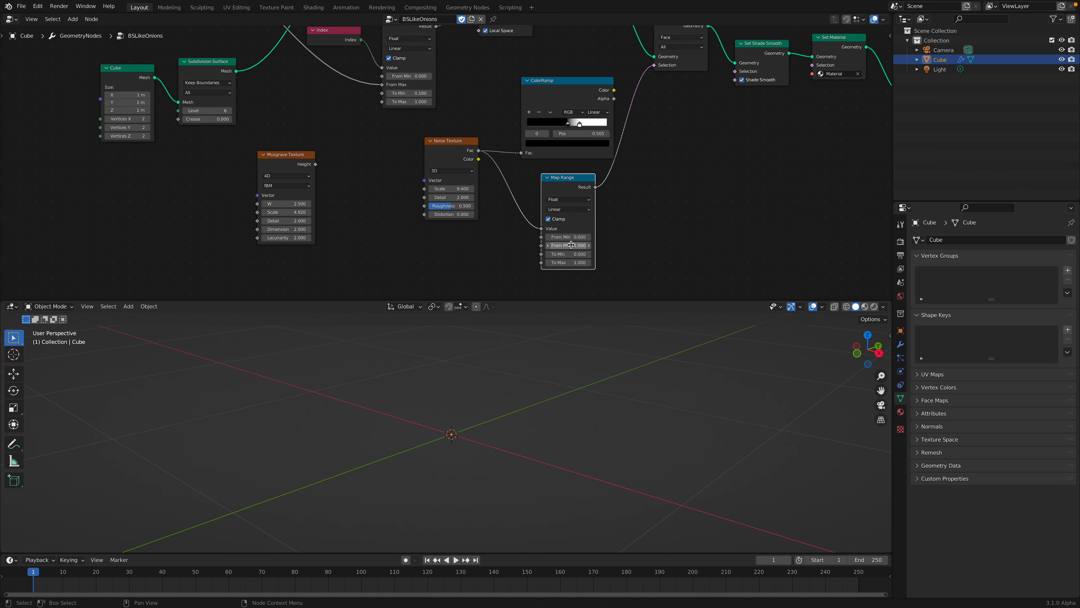
- Try the new Map Range with From Min -0.5, From Max 0.5, To Min 0.2 and To Max values of 19.6, -3 and 0.2
text(1)
key(Return)
click(580, 236)
text(-0.5)
key(Tab)
key(Return)
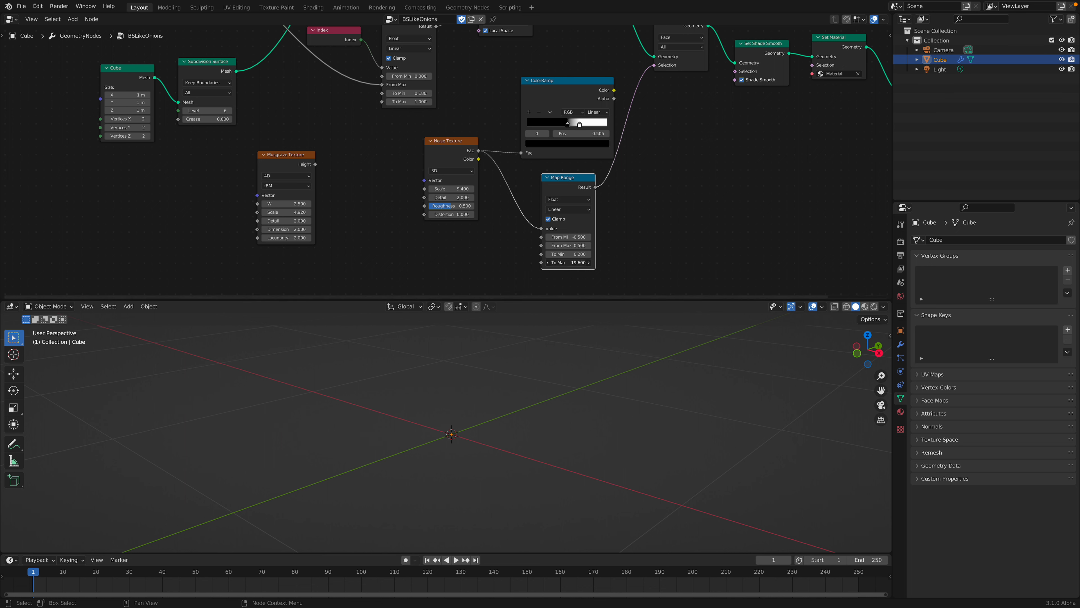
drag(569, 262, 532, 262)
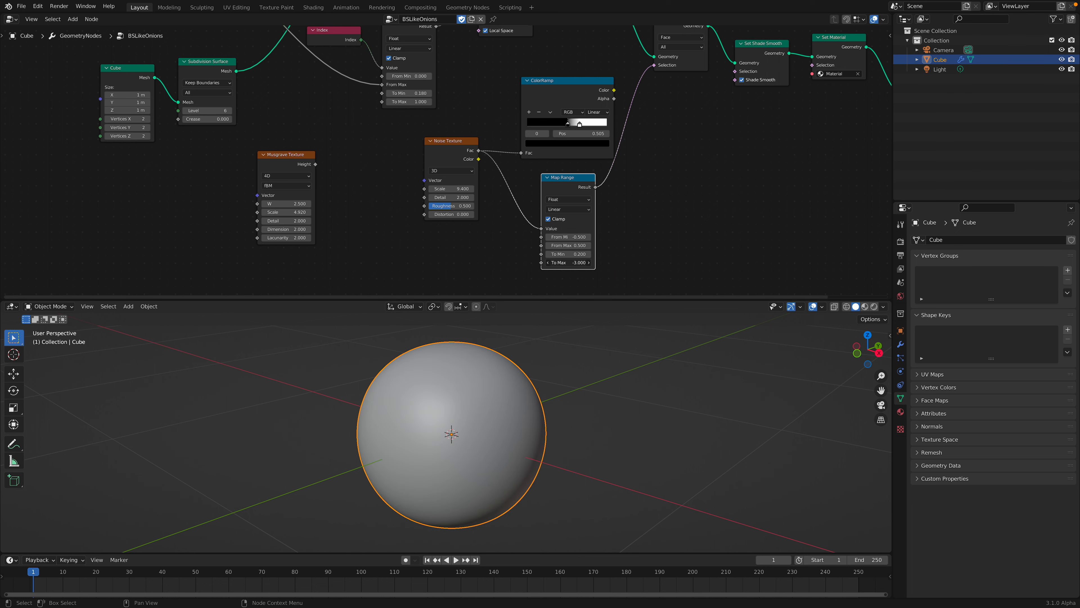
drag(569, 262, 574, 228)
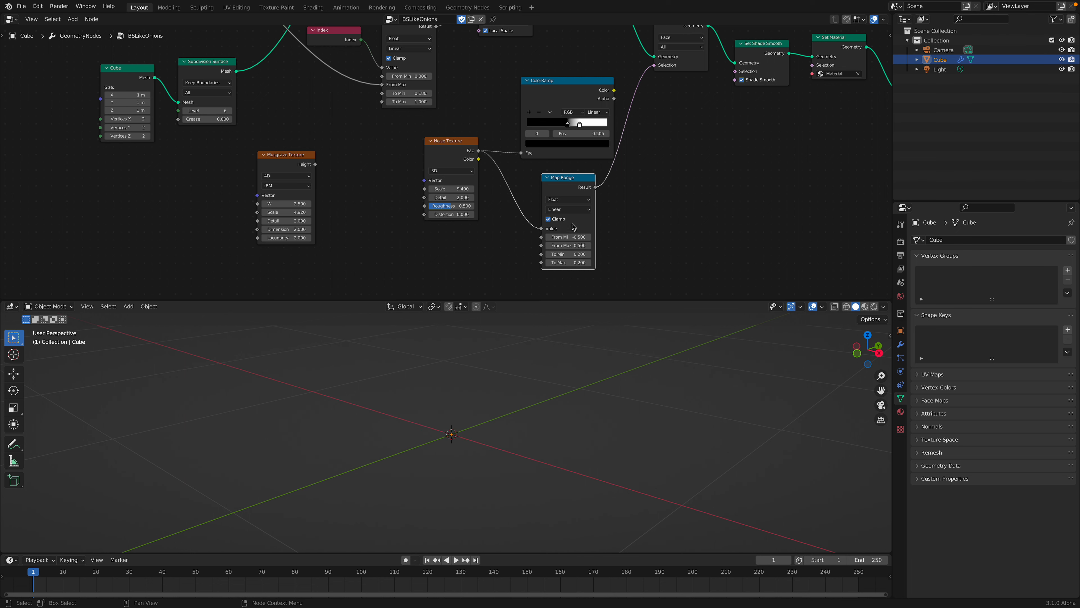
- Delete the new Map Range node, reconnect the ColorRamp's Color output to Delete Geometry's Selection, and save the file
key(x)
drag(549, 90, 546, 96)
middle_drag(606, 97, 593, 117)
drag(598, 117, 637, 90)
middle_drag(629, 366, 578, 366)
key(ctrl+s)
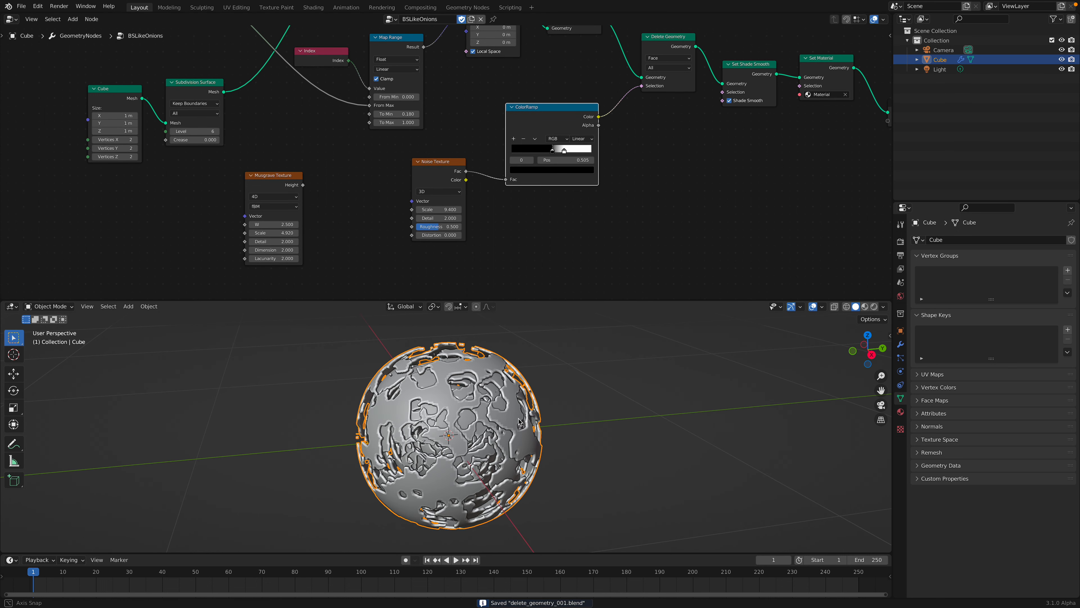
- Switch the viewport to rendered shading and set the Value node feeding Round to 50
click(875, 307)
middle_drag(663, 393, 677, 393)
middle_drag(304, 82, 316, 221)
middle_drag(296, 126, 367, 187)
text(5)
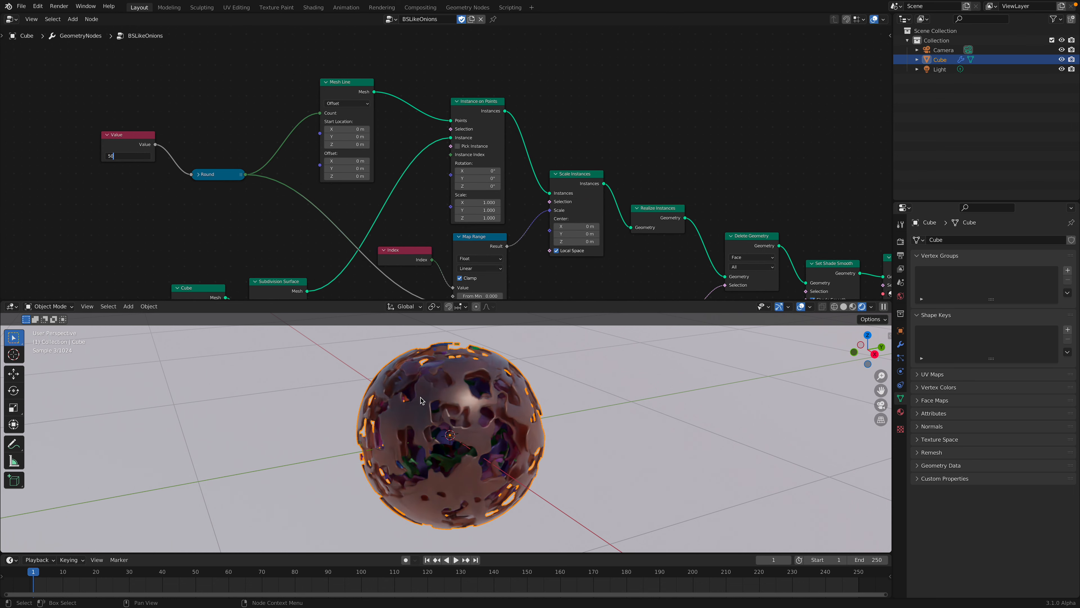
text(0)
key(Return)
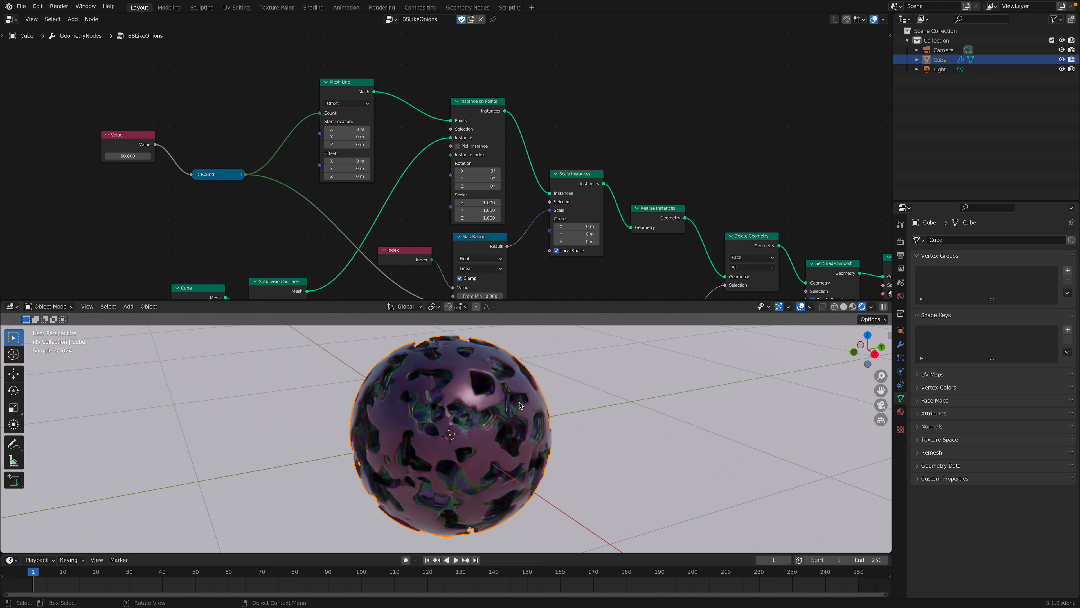
- Inspect the rendered shells from another angle, return the viewport to solid shading, and save the file
middle_drag(525, 227, 526, 191)
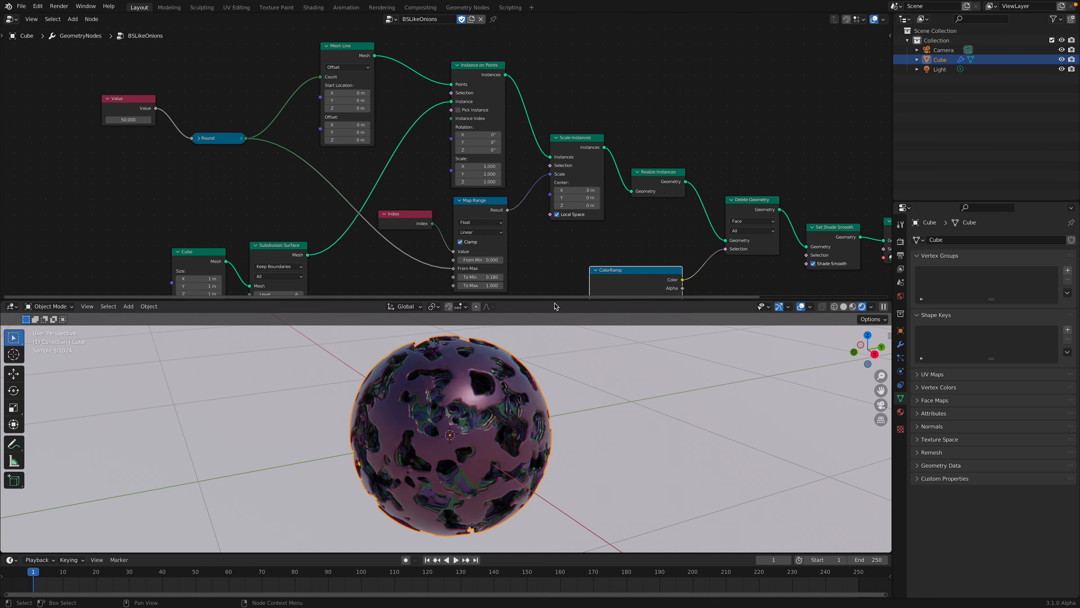
drag(553, 301, 553, 299)
middle_drag(461, 238, 459, 193)
middle_drag(499, 345, 564, 349)
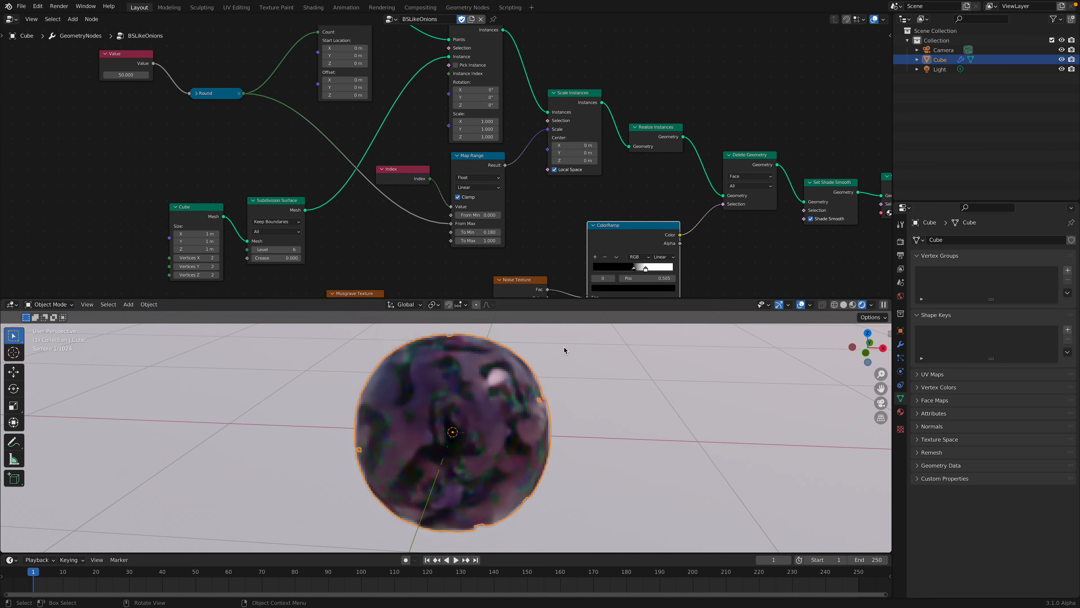
click(845, 304)
mouse_move(639, 398)
ctrl+middle_down()
mouse_move(603, 389)
mouse_move(487, 416)
mouse_move(460, 388)
mouse_move(493, 425)
mouse_move(528, 429)
ctrl+middle_up()
key(ctrl+s)
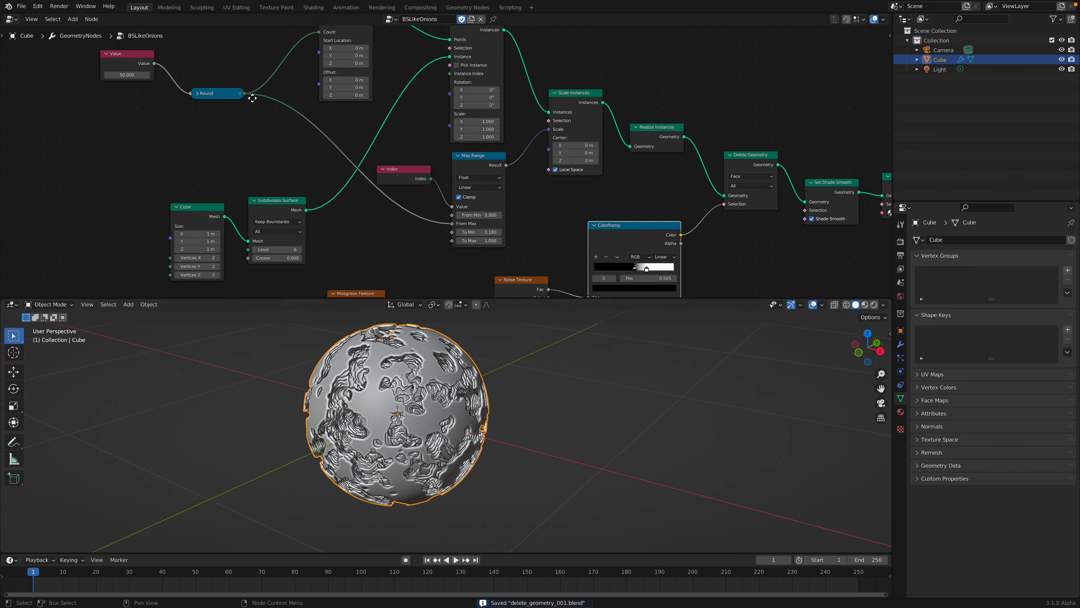
- Move the Value and Round nodes farther away from the Mesh Line node
middle_drag(244, 90, 293, 165)
drag(182, 132, 143, 92)
drag(275, 175, 239, 108)
- Rearrange the Cube and Subdivision Surface nodes side by side below the Value and Round nodes, and save the file
middle_drag(214, 146, 318, 181)
scroll(319, 183, down, 2)
middle_drag(398, 289, 362, 218)
drag(316, 192, 261, 126)
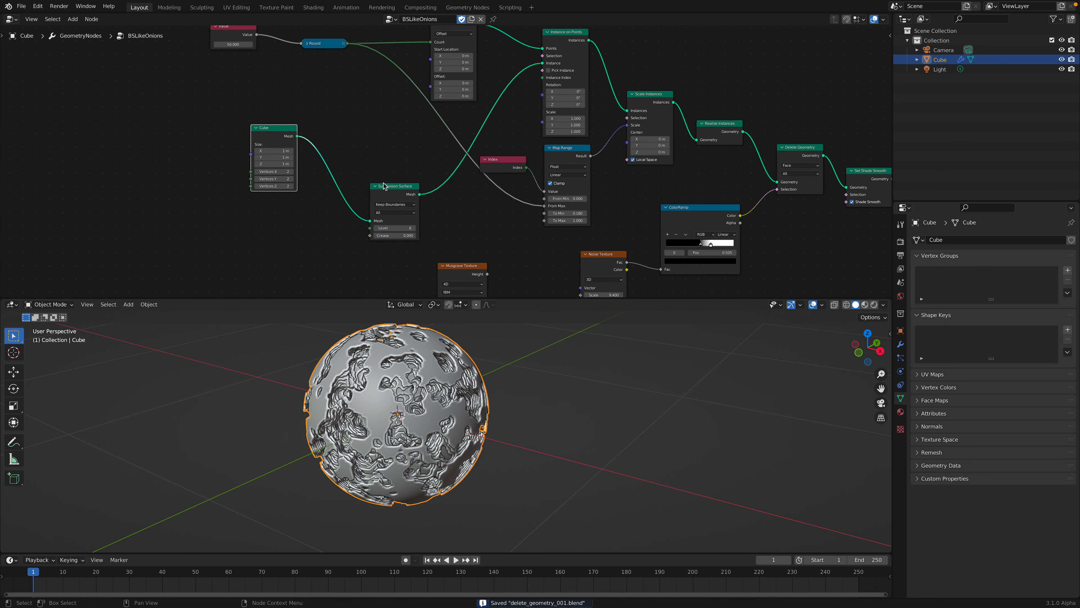
drag(383, 186, 340, 141)
middle_drag(284, 129, 326, 166)
drag(326, 166, 312, 155)
scroll(256, 221, up, 3)
key(ctrl+s)
middle_drag(455, 421, 483, 409)
drag(264, 170, 262, 149)
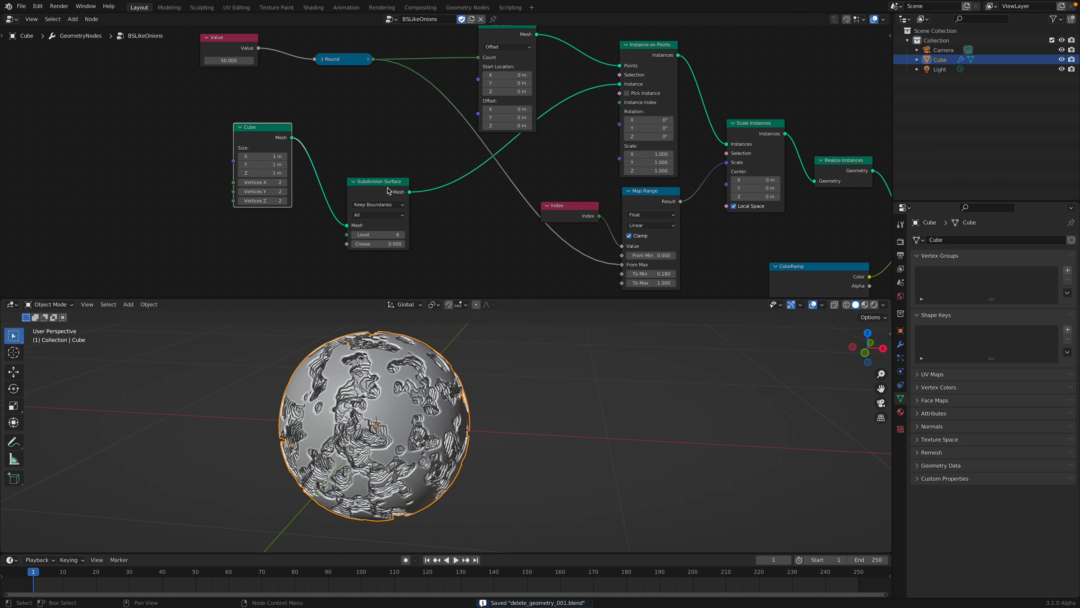
drag(386, 189, 389, 148)
- Add a Cylinder node beside the Cube node, save the file, and connect its Mesh output to Subdivision Surface's Mesh input
middle_drag(130, 155, 212, 189)
key(shift+a)
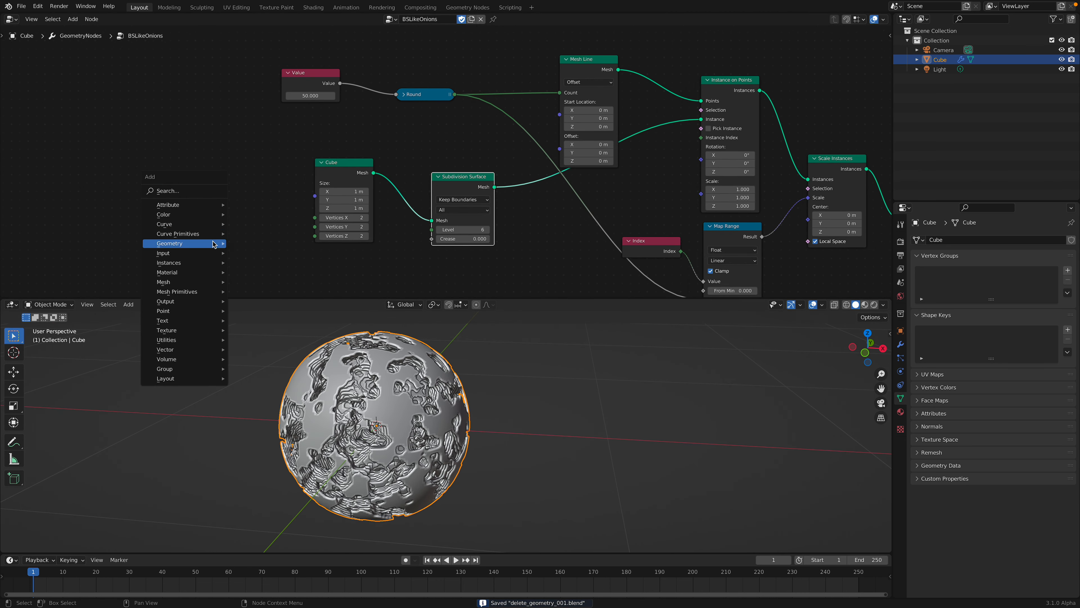
mouse_move(212, 243)
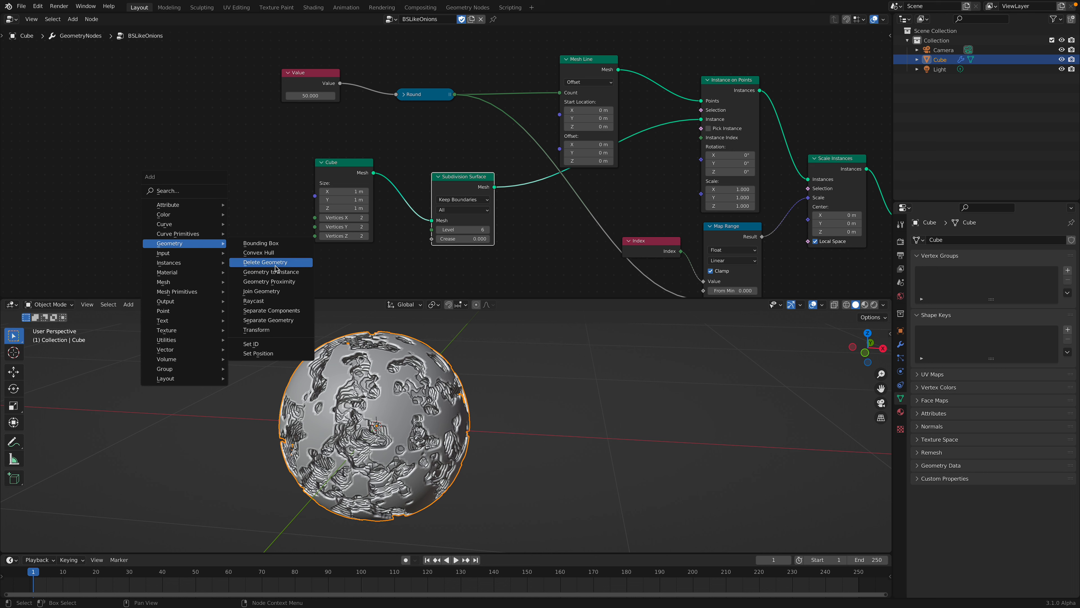
text(cyl)
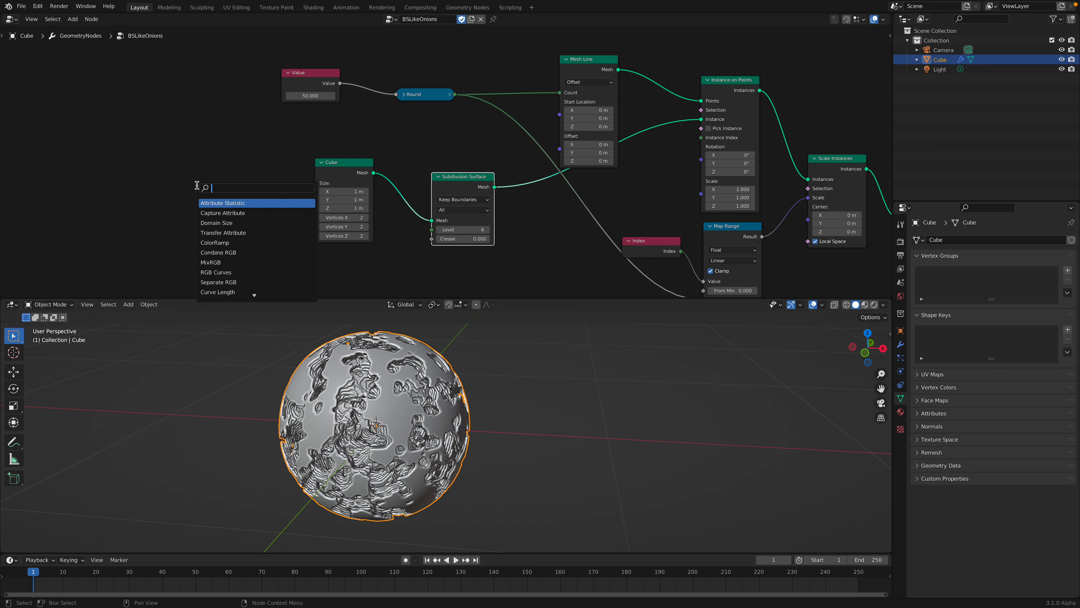
key(Return)
click(196, 184)
key(ctrl+s)
drag(255, 200, 438, 222)
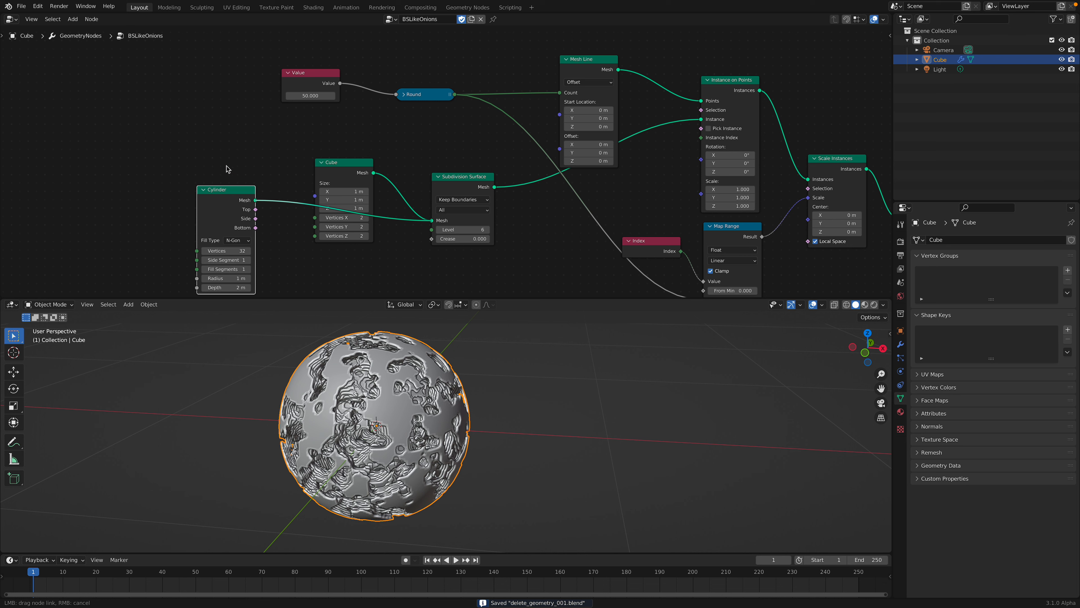
drag(241, 210, 255, 200)
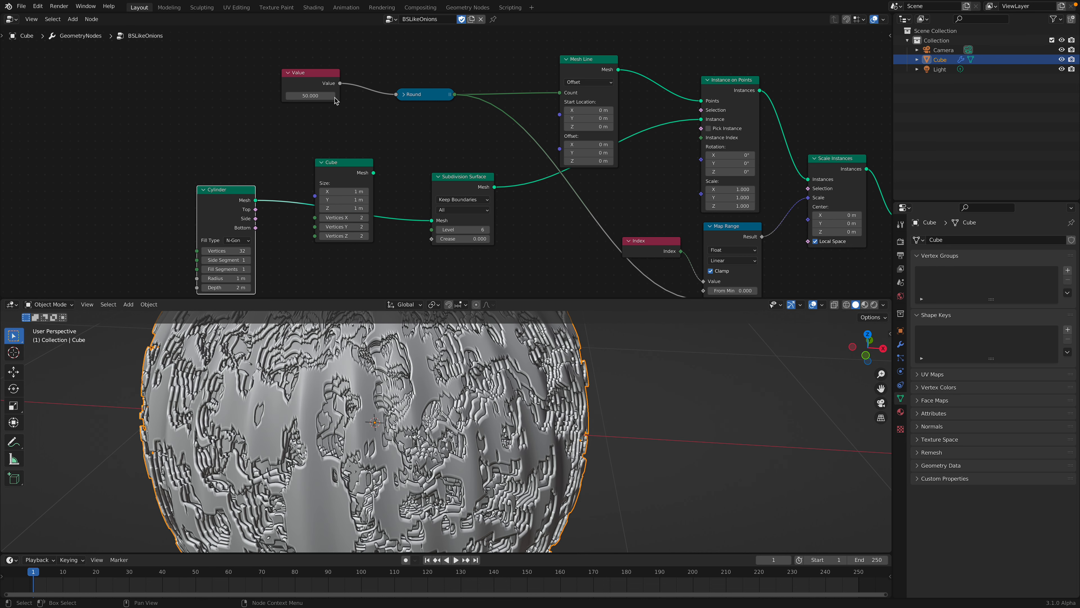
- Set the Cylinder node's Vertices to 4 and its Fill Type to None, and deselect the object in the 3D viewport
click(230, 250)
text(4)
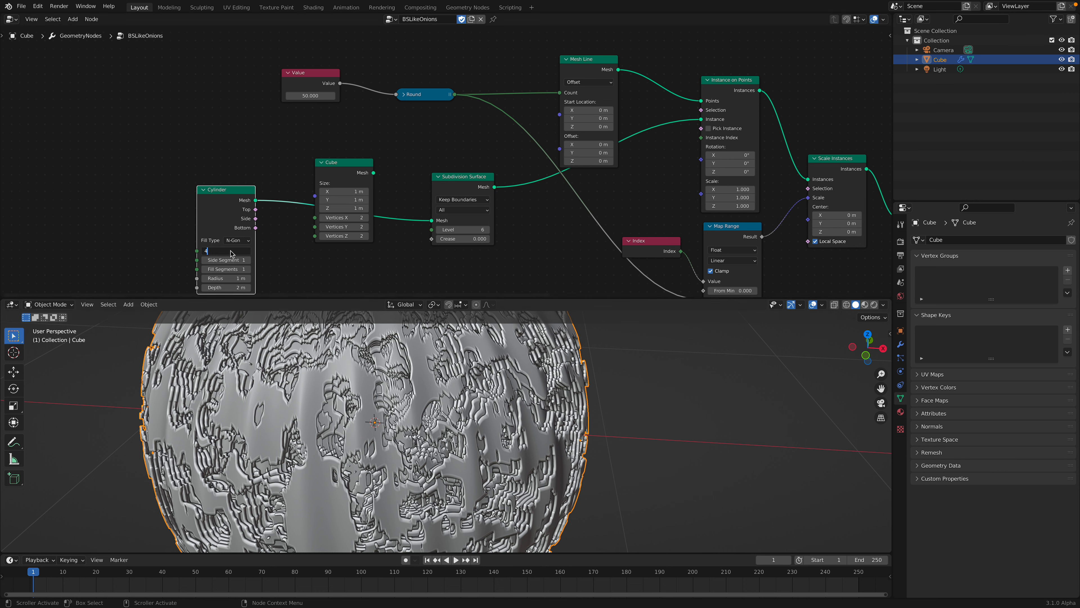
key(Return)
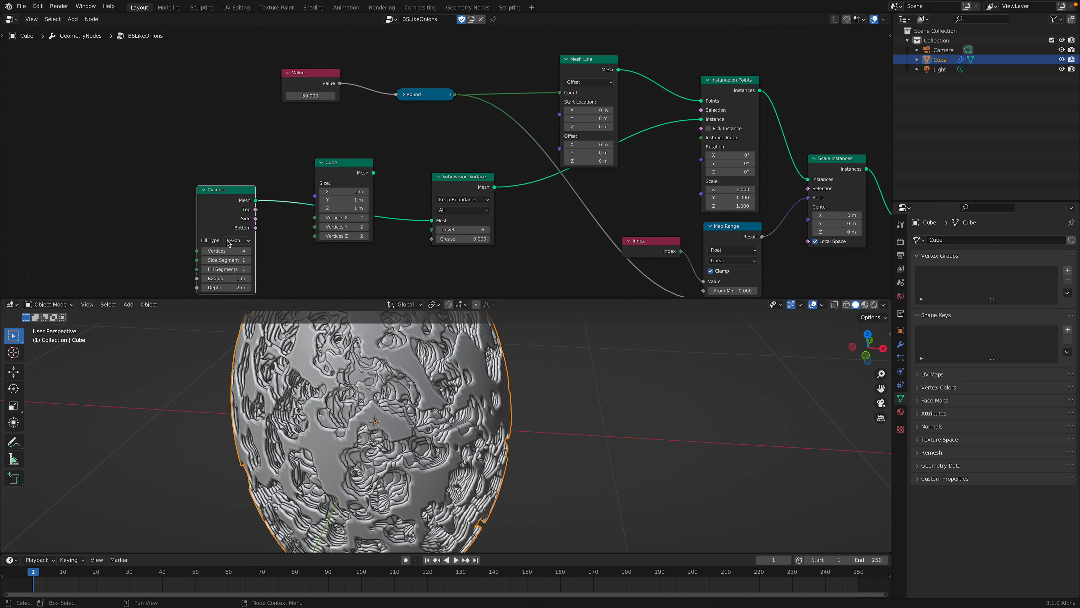
click(236, 241)
click(241, 253)
scroll(529, 415, down, 5)
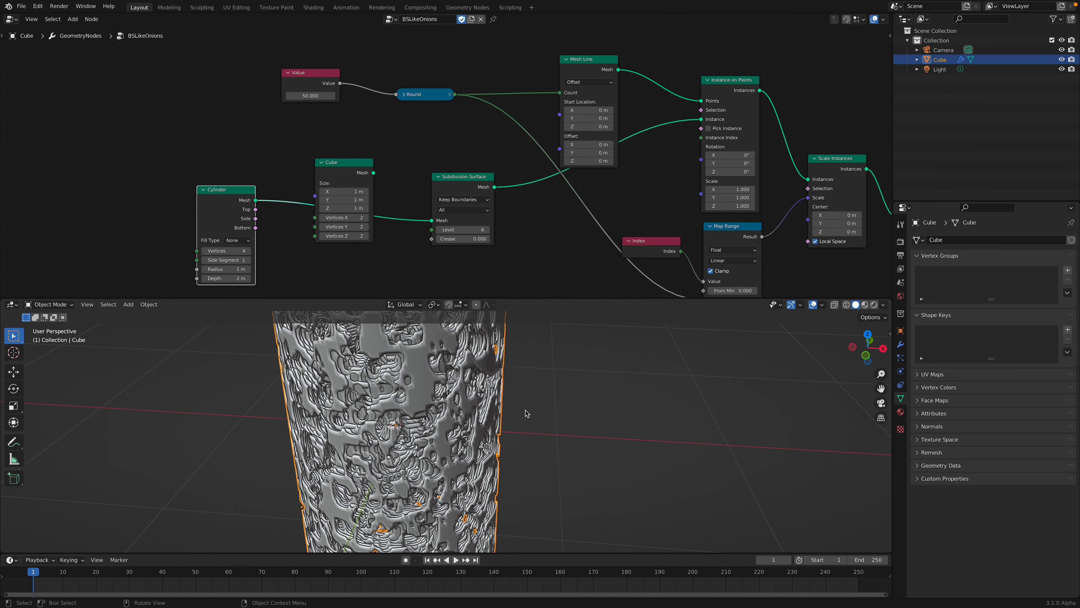
middle_drag(529, 416, 526, 426)
click(583, 319)
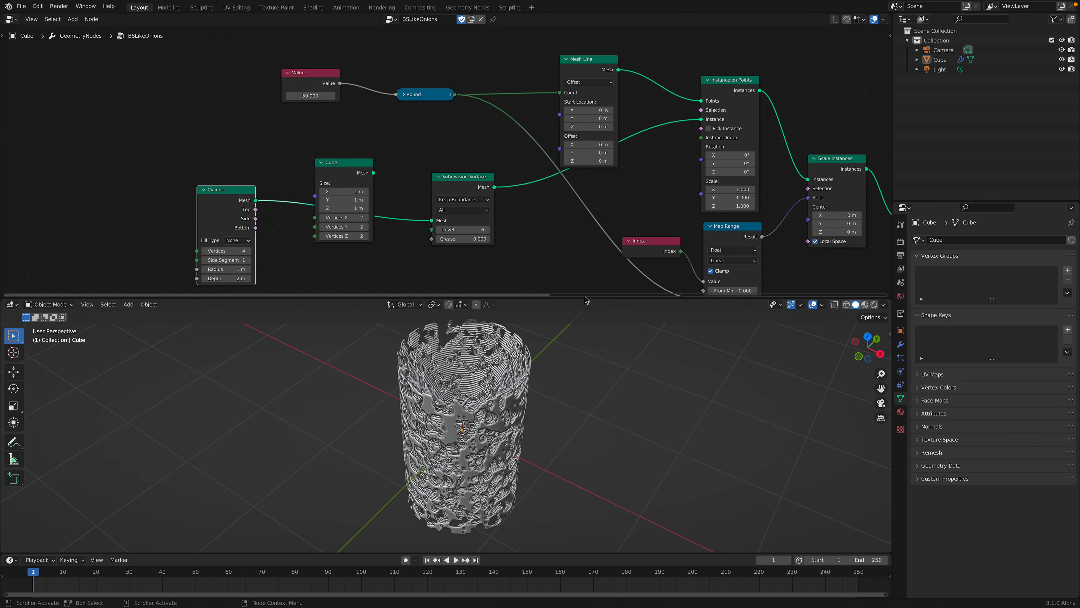
- Enlarge the 3D viewport, save the file, and show the open cylinder in rendered shading
drag(585, 298, 586, 156)
mouse_move(591, 234)
middle_down()
mouse_move(579, 336)
mouse_move(591, 229)
middle_up()
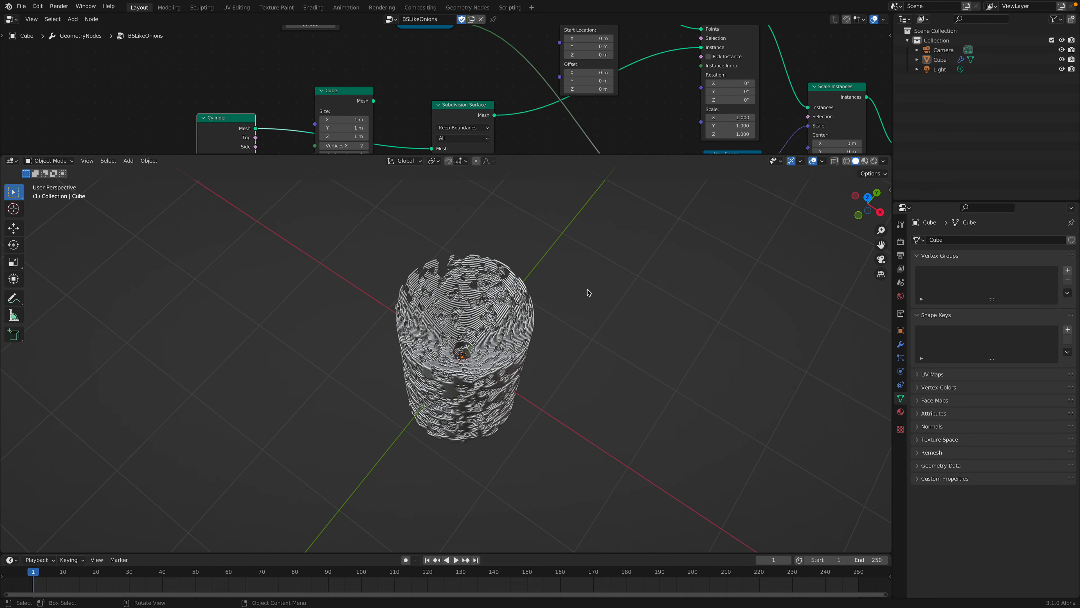
scroll(568, 316, up, 5)
key(ctrl+s)
middle_drag(568, 317, 775, 239)
scroll(549, 355, down, 4)
click(874, 161)
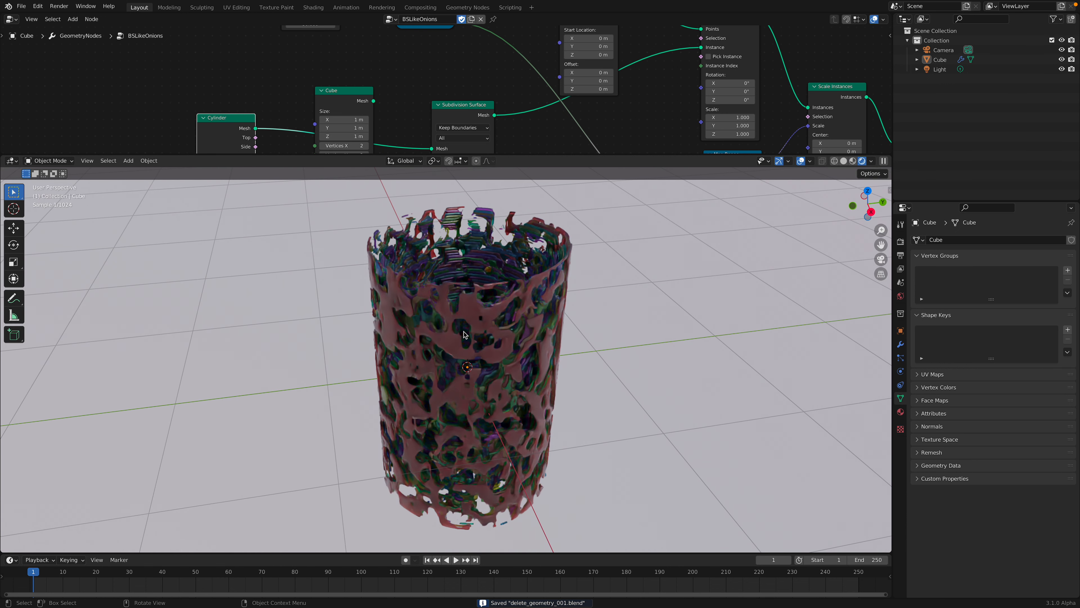
- Enlarge the node editor and move the Scale Instances, Realize Instances and Delete Geometry nodes higher in the graph
scroll(616, 106, down, 7)
scroll(490, 106, down, 3)
middle_drag(629, 101, 452, 89)
drag(591, 154, 592, 283)
scroll(541, 211, up, 11)
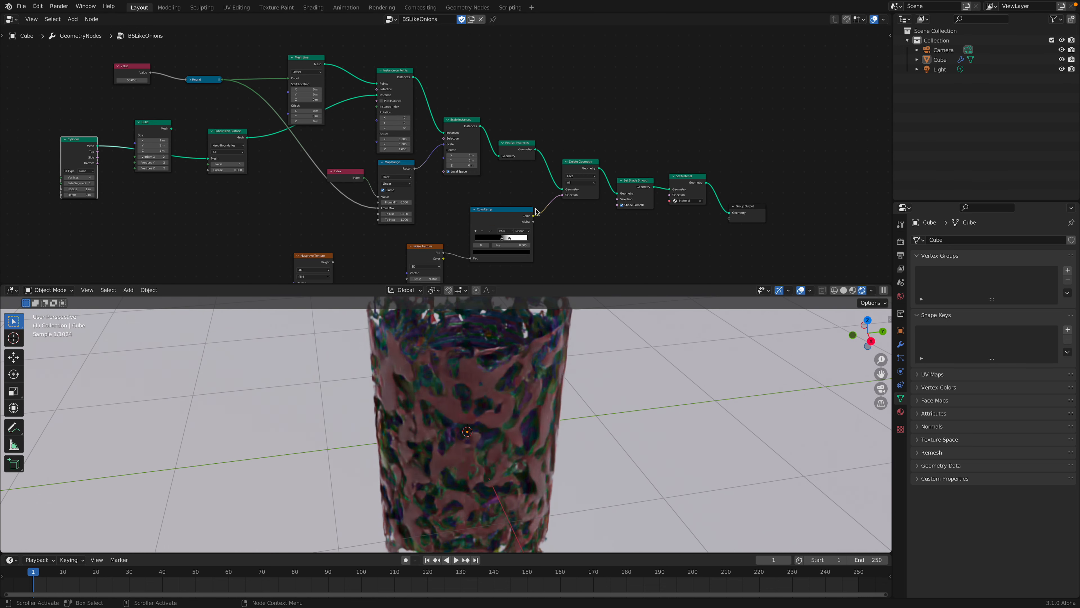
drag(481, 102, 486, 78)
drag(570, 133, 565, 106)
drag(687, 178, 693, 150)
middle_drag(693, 150, 635, 132)
drag(642, 115, 634, 114)
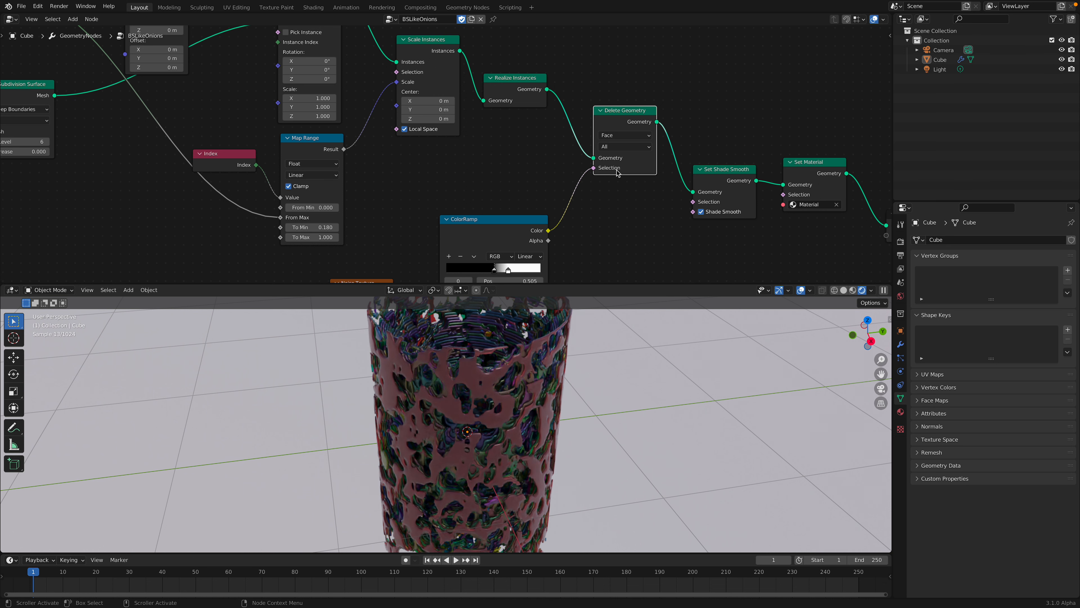
- Move the ColorRamp and Noise Texture nodes up toward Delete Geometry, and raise Set Shade Smooth and Set Material closer to its level
middle_drag(524, 199, 546, 143)
drag(522, 173, 526, 146)
drag(410, 227, 426, 187)
drag(532, 156, 540, 149)
middle_drag(627, 115, 618, 172)
drag(722, 182, 701, 142)
middle_drag(729, 146, 576, 149)
drag(578, 150, 608, 155)
drag(683, 172, 691, 133)
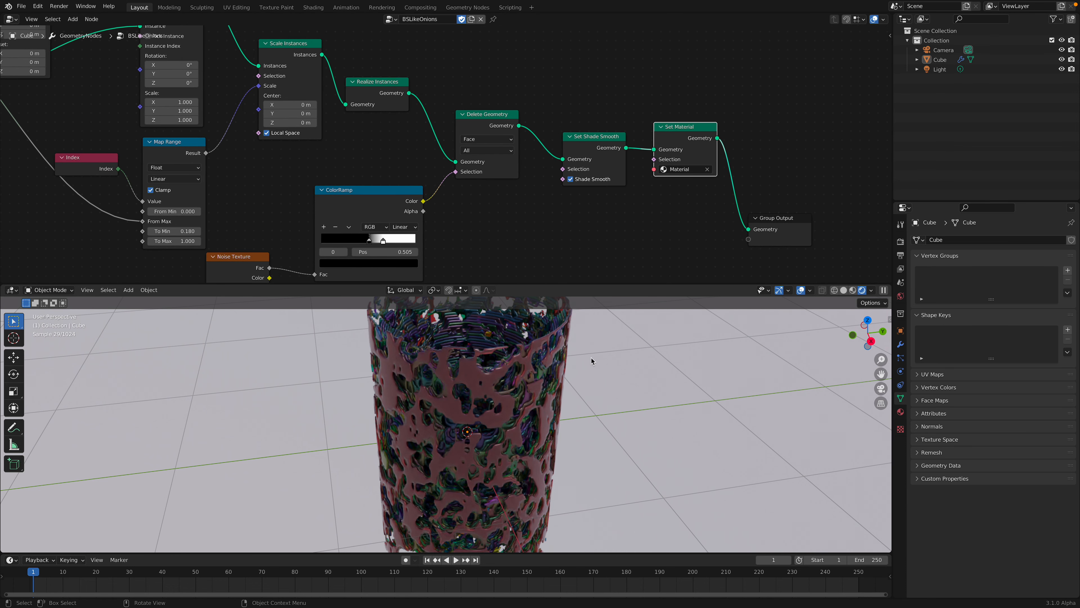
- Enlarge the 3D viewport again and inspect the rendered cylinder shells from another side
drag(615, 283, 615, 169)
middle_drag(655, 289, 589, 347)
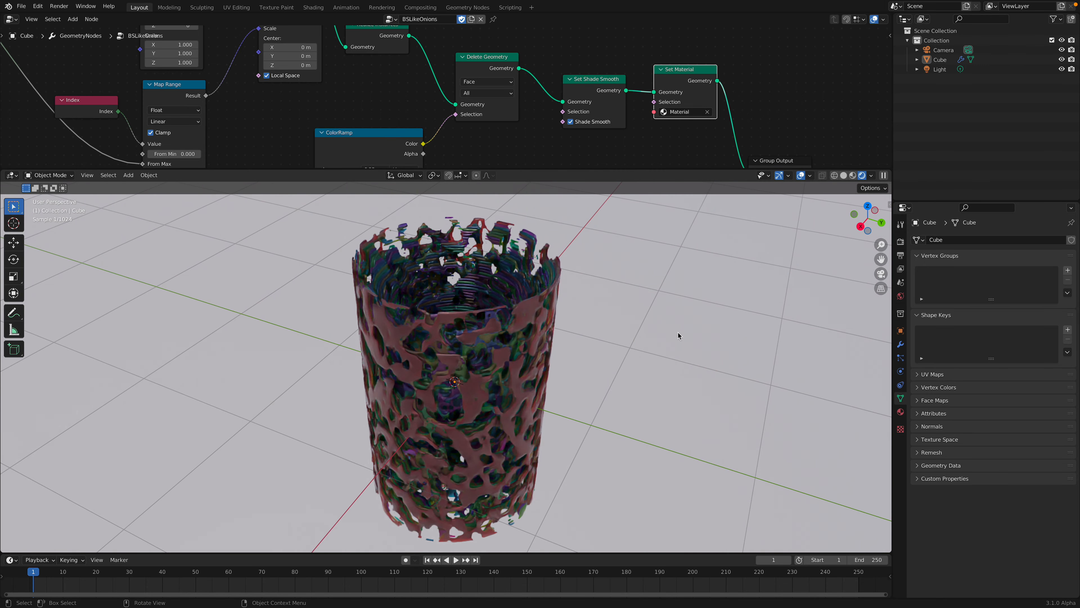